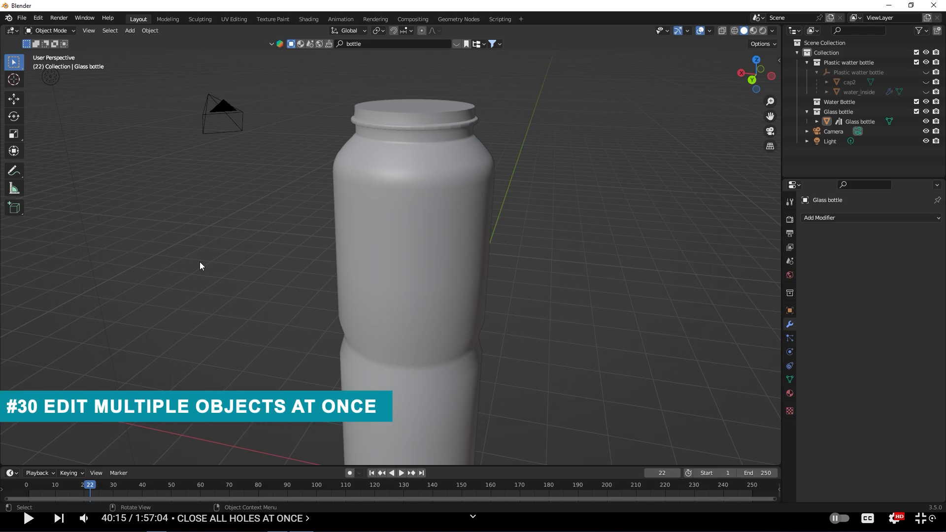
Add a Subdivision Surface modifier to the glass bottle
scroll(386, 266, "down", 3)
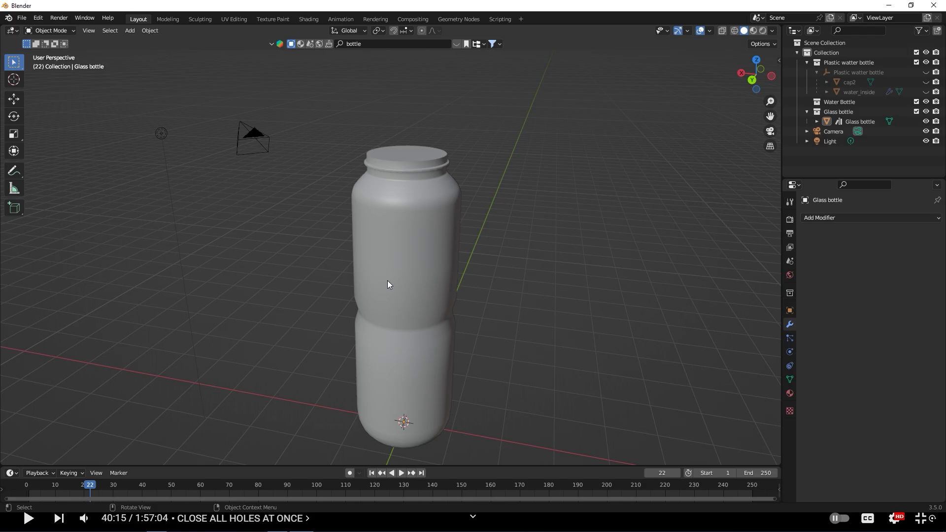
left_click(417, 261)
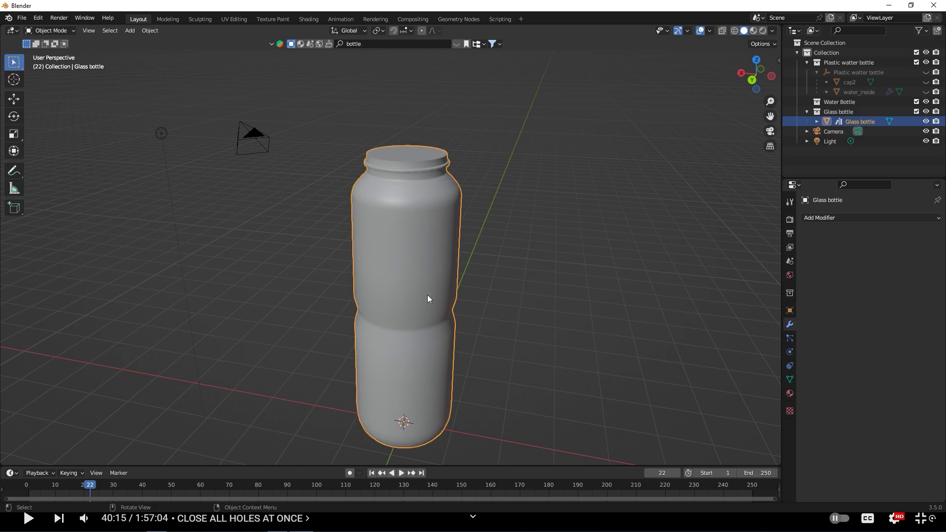
middle_click_drag(433, 315, 368, 288, "shift")
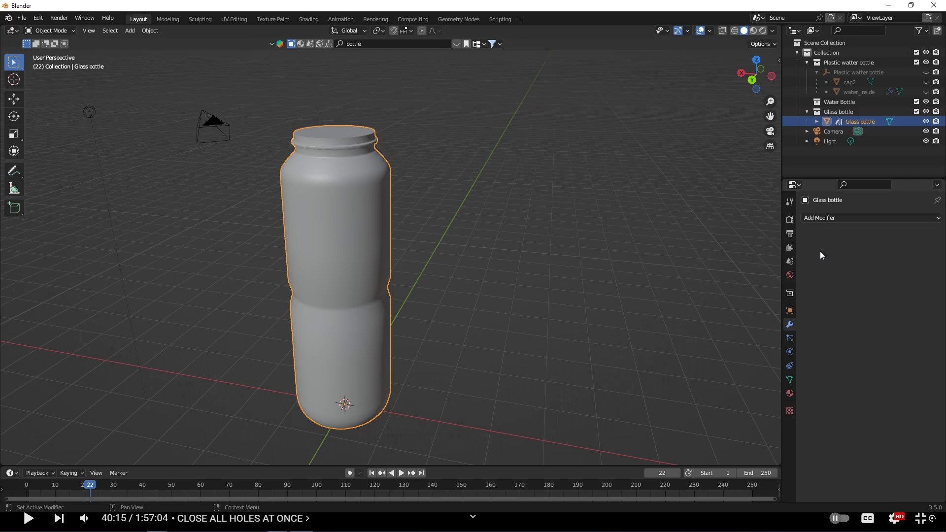
left_click(821, 218)
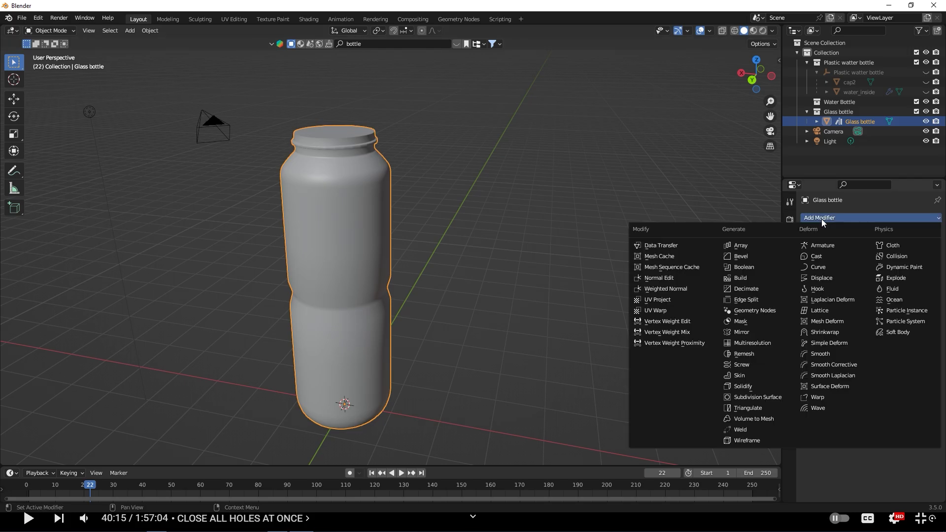
left_click(745, 397)
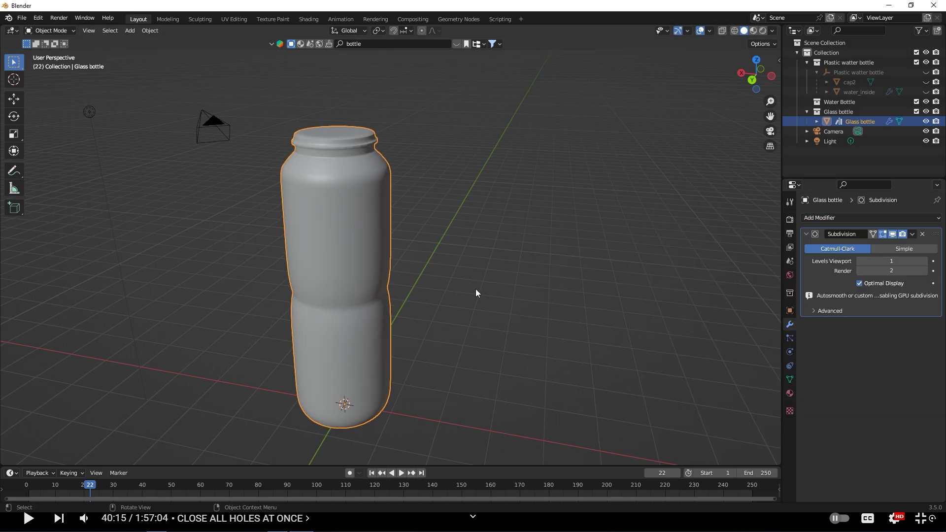
Duplicate the glass bottle and place the copy beside the original along the X axis
key("shift+d")
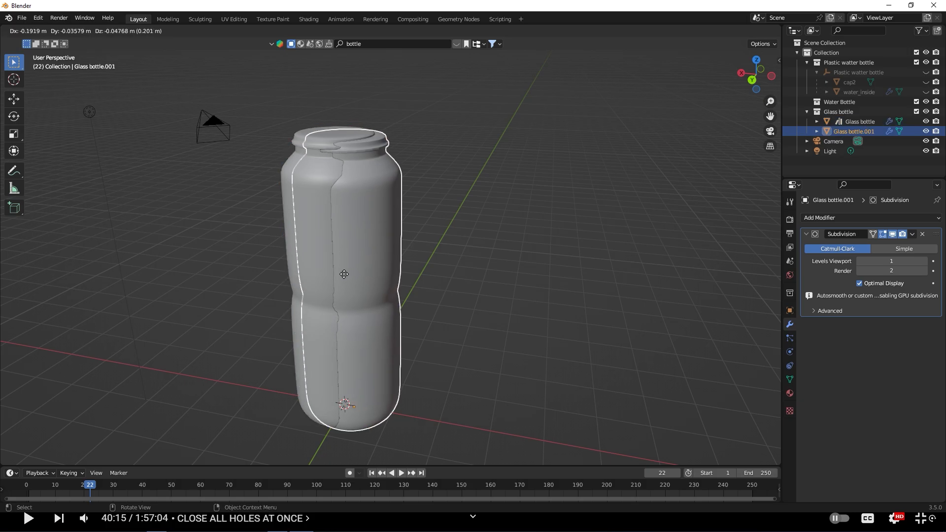
key("x")
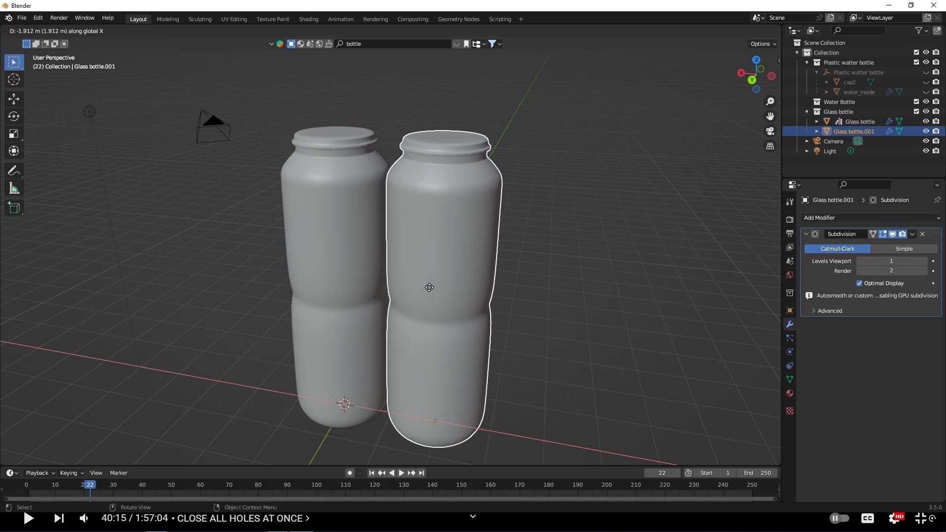
left_click(501, 293)
Select both bottles, with the original as the active object, and enter Edit Mode on them together
middle_click_drag(484, 283, 573, 274)
middle_click_drag(526, 247, 522, 202)
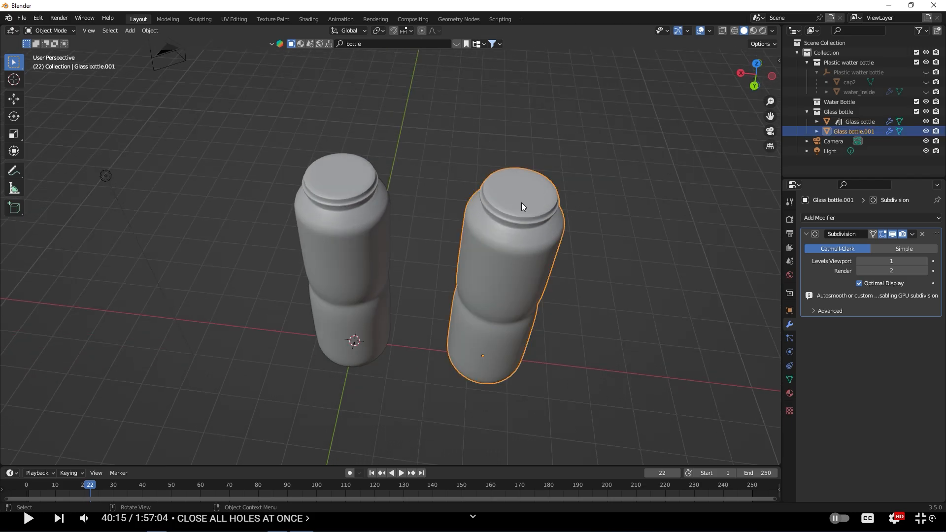
left_click(344, 244, "shift")
middle_click_drag(344, 244, 422, 266)
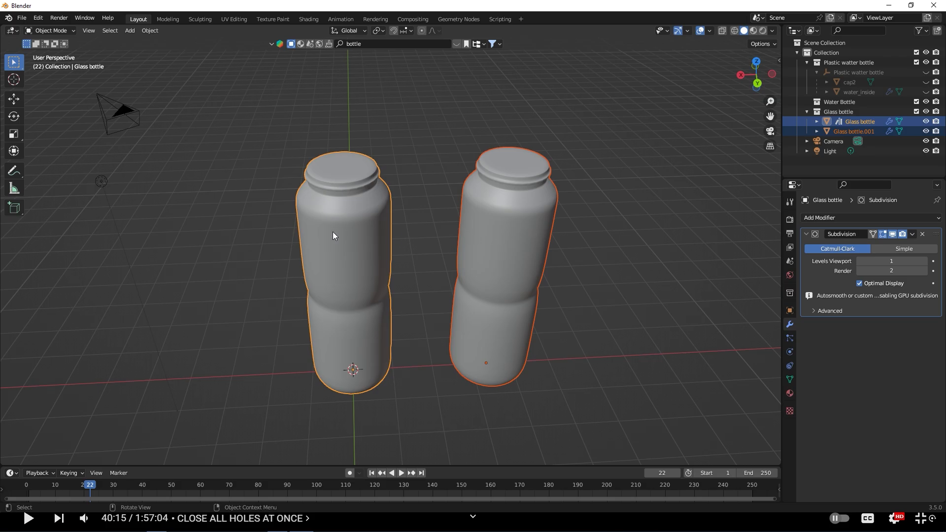
key("Tab")
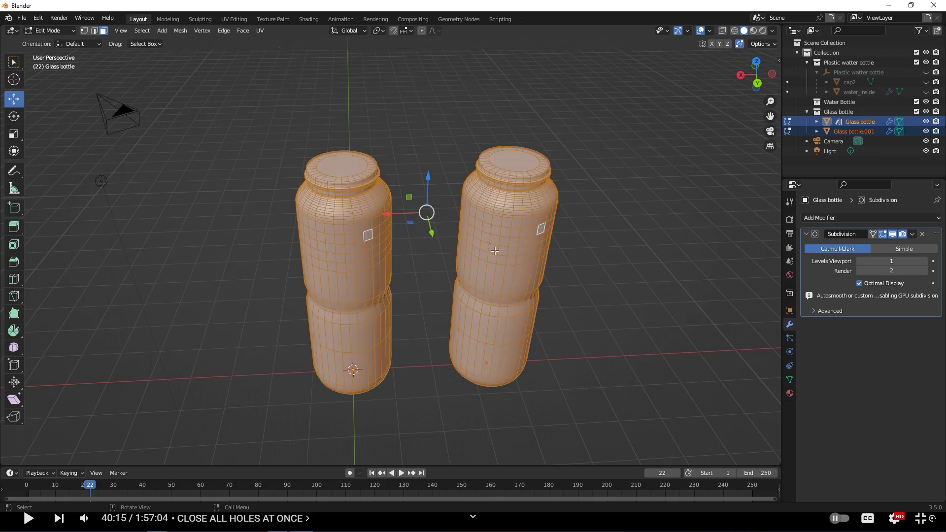
Select three faces on the upper body of the original bottle
left_click(351, 245)
scroll(320, 248, "up", 2)
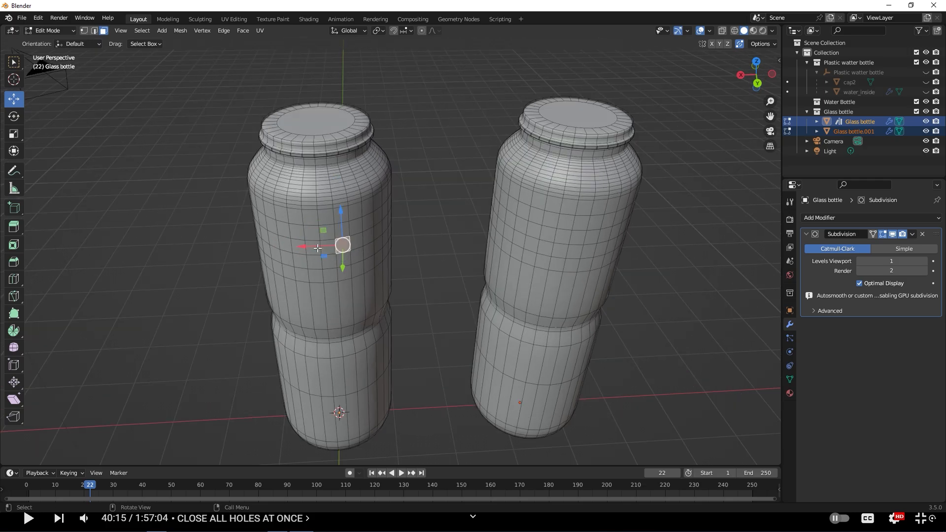
left_click(297, 233, "shift")
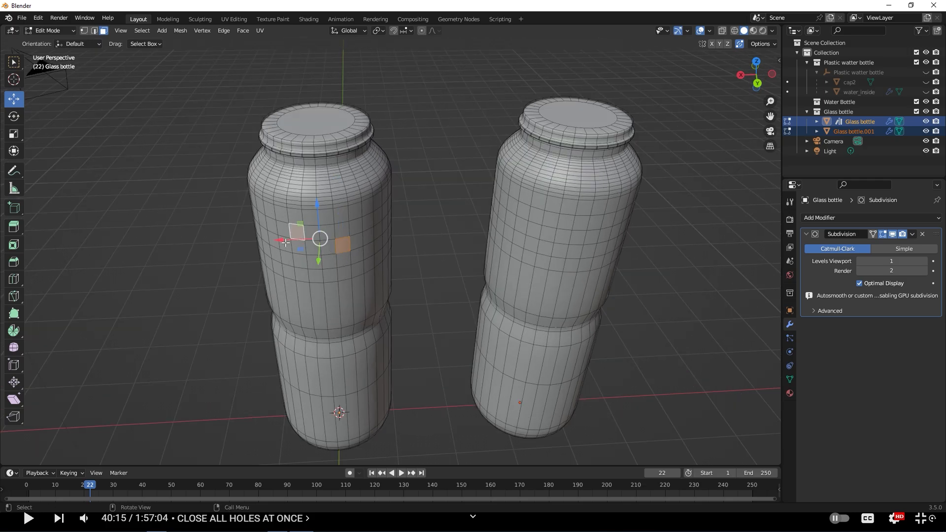
left_click(304, 250, "shift")
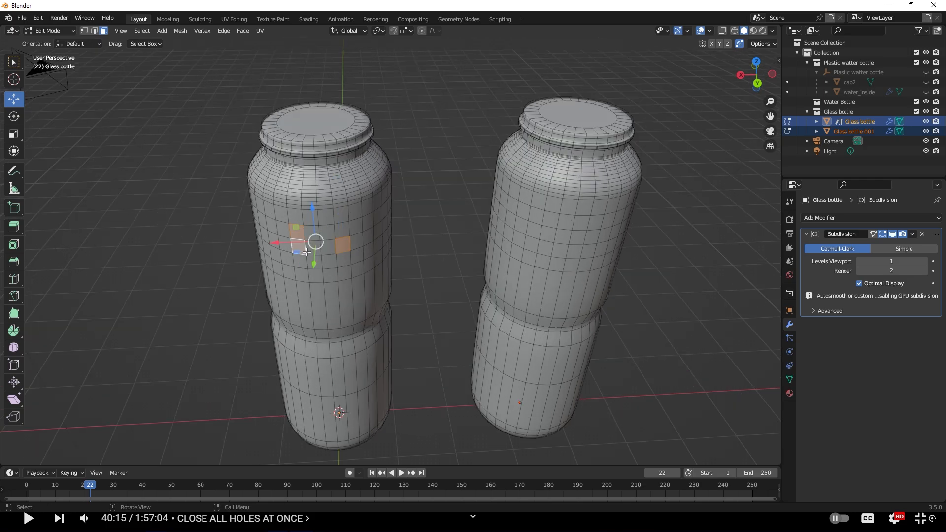
scroll(307, 252, "up", 1)
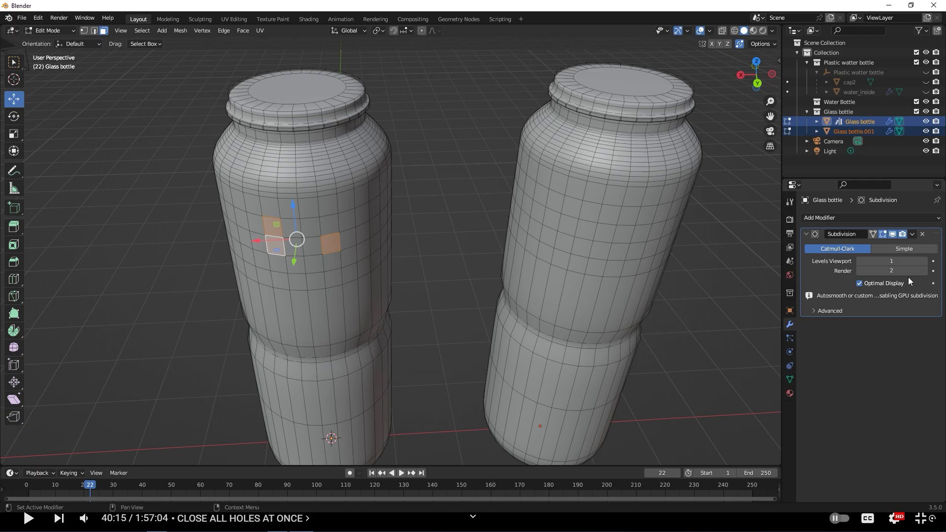
Select single faces alternately on the duplicate and the original bottle, ending with one on the duplicate's upper body
mouse_move(891, 261)
left_mouse_down()
mouse_move(911, 261)
mouse_move(899, 262)
left_mouse_up()
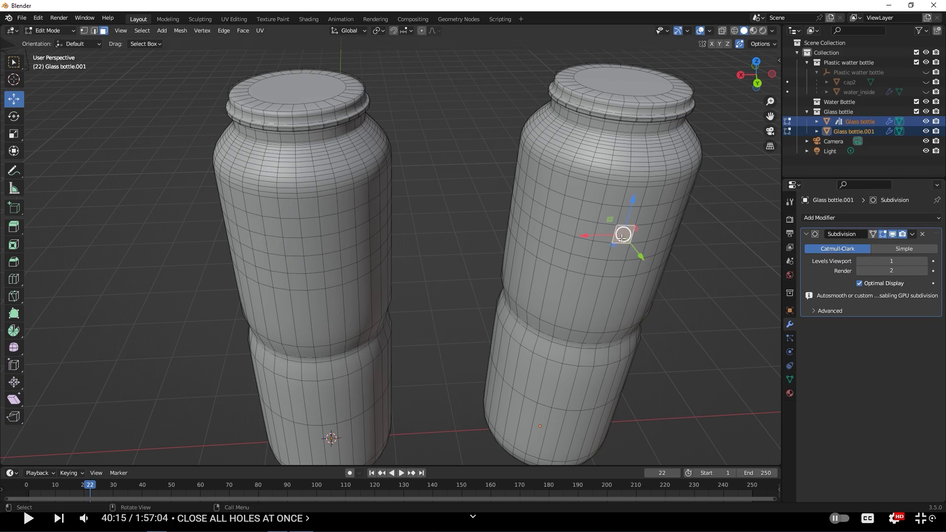
left_click(623, 235)
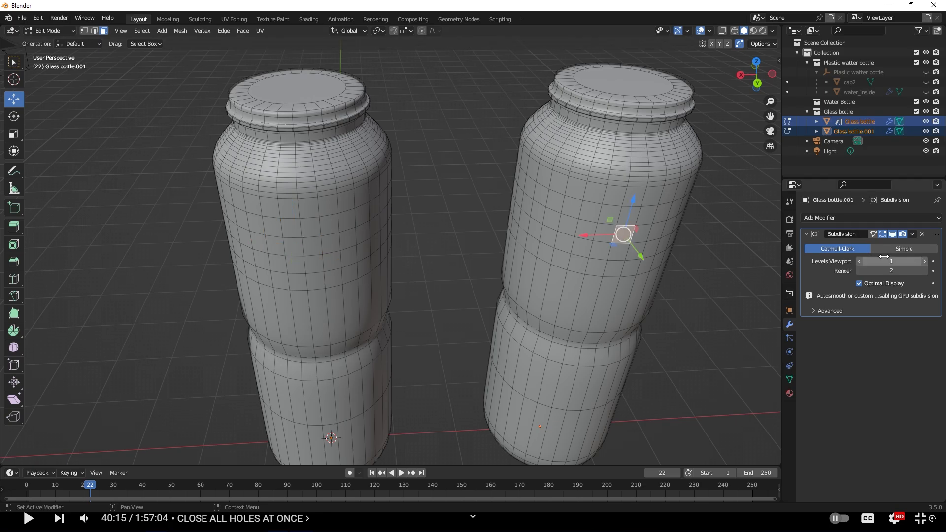
left_click(343, 239)
left_click(590, 225)
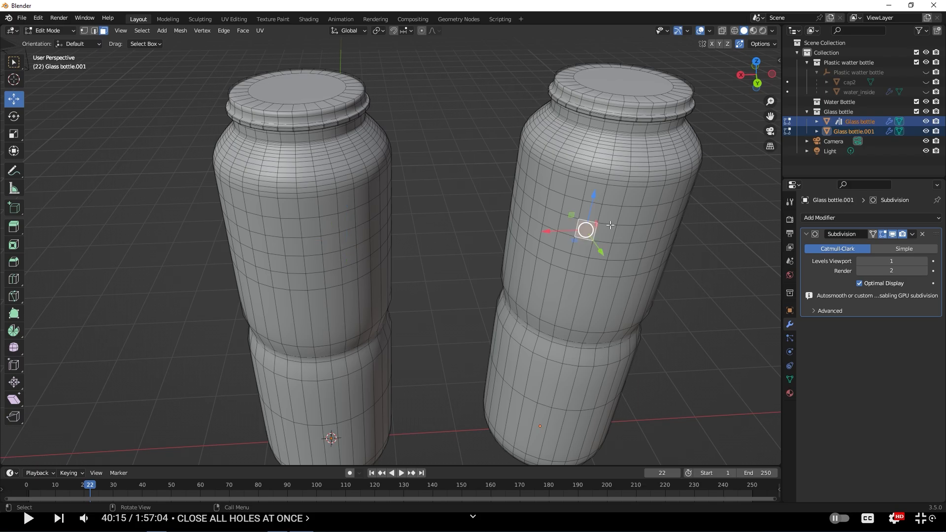
Add a neighbouring face to the selection on the duplicate bottle's upper body
middle_click_drag(459, 270, 462, 268)
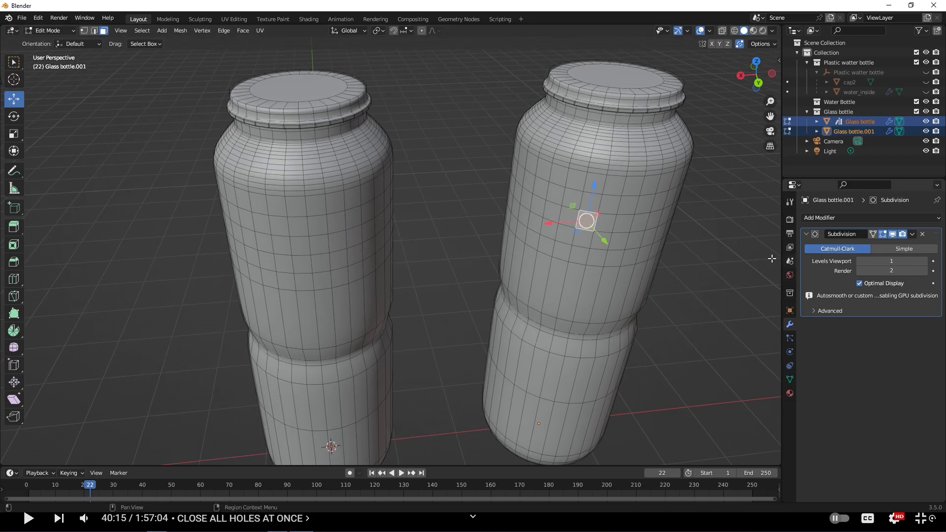
scroll(541, 247, "up", 2)
middle_click_drag(681, 225, 622, 229, "shift")
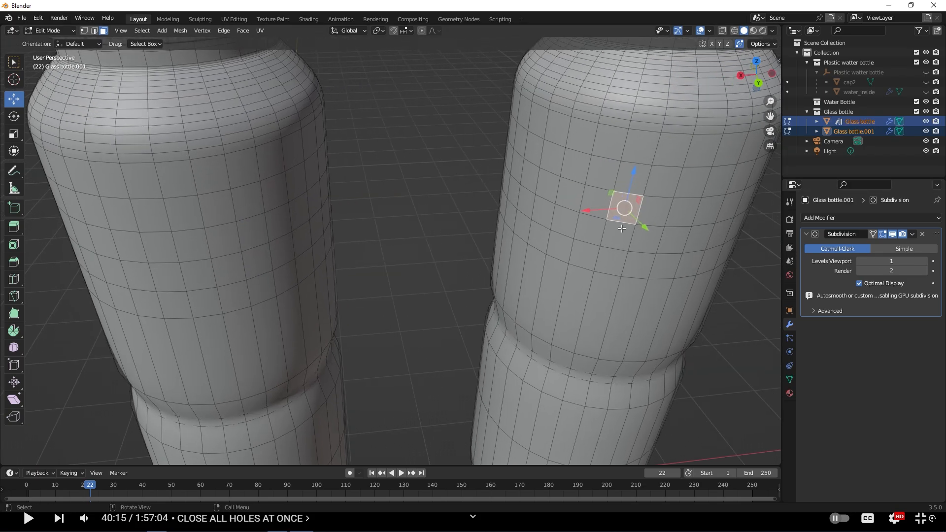
left_click(662, 212, "shift")
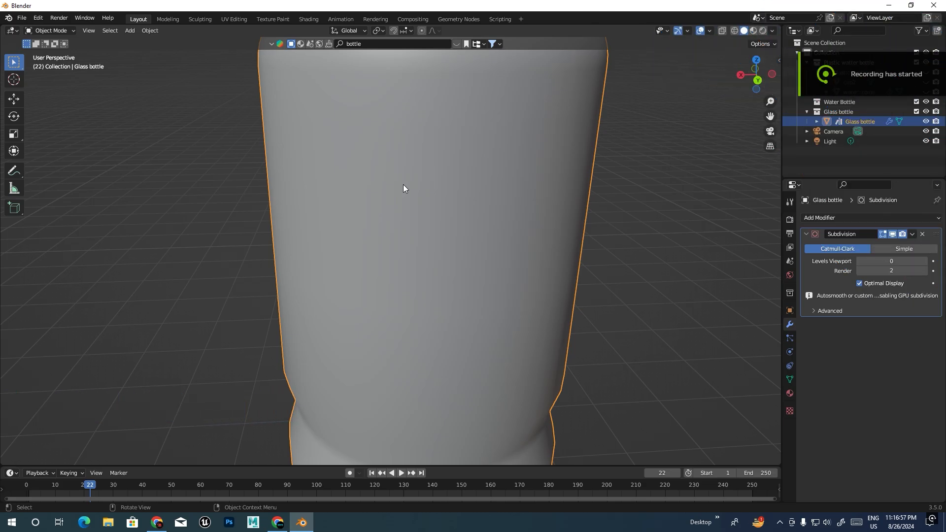
Enter Edit Mode on the single glass bottle and select the two triangular faces on either side of the diagonal edge
key("Tab")
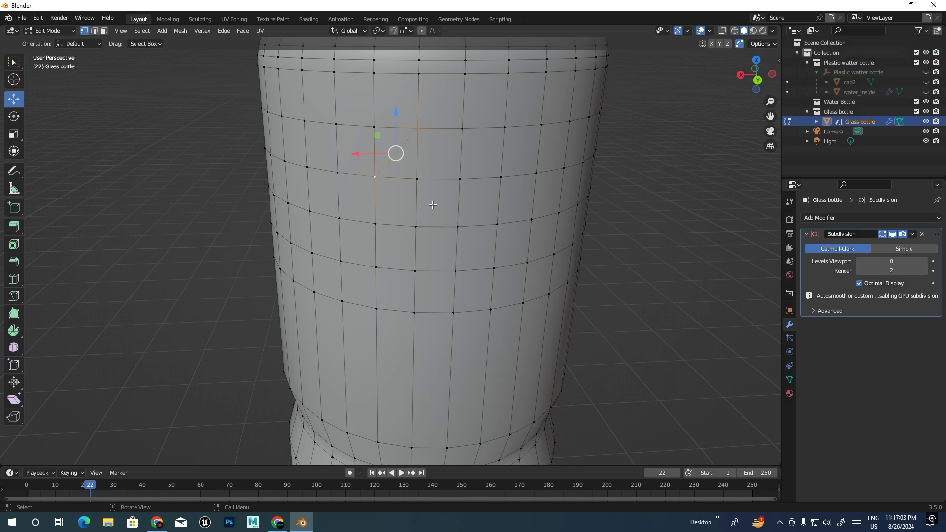
scroll(437, 207, "up", 4)
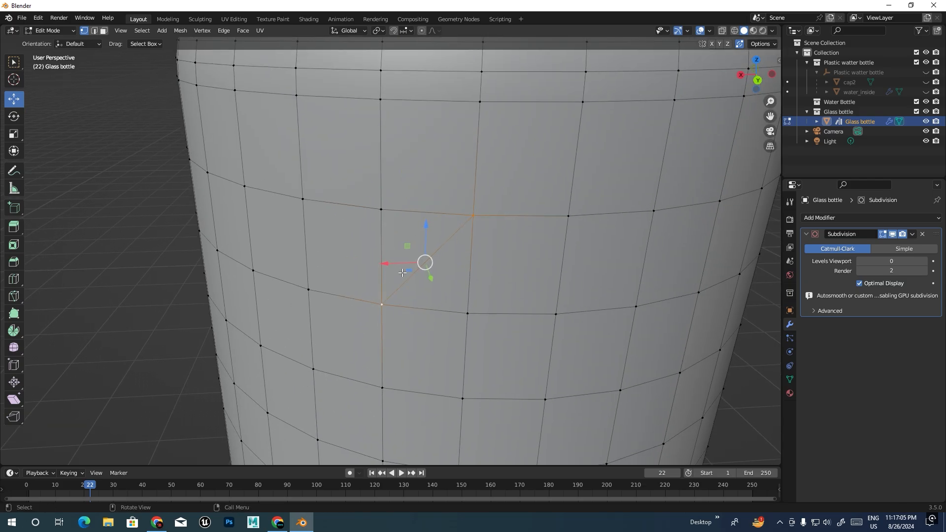
key("3")
left_click(431, 242)
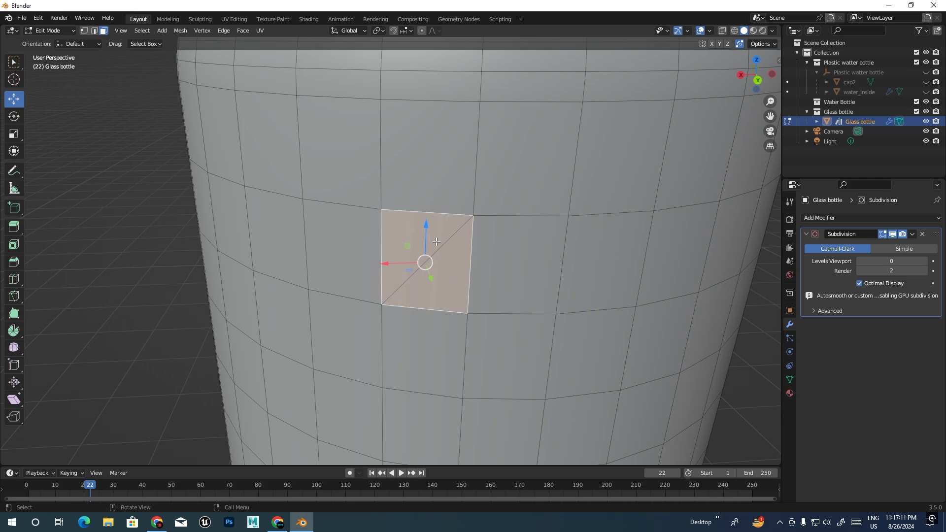
middle_click_drag(451, 289, 471, 278)
key("ctrl")
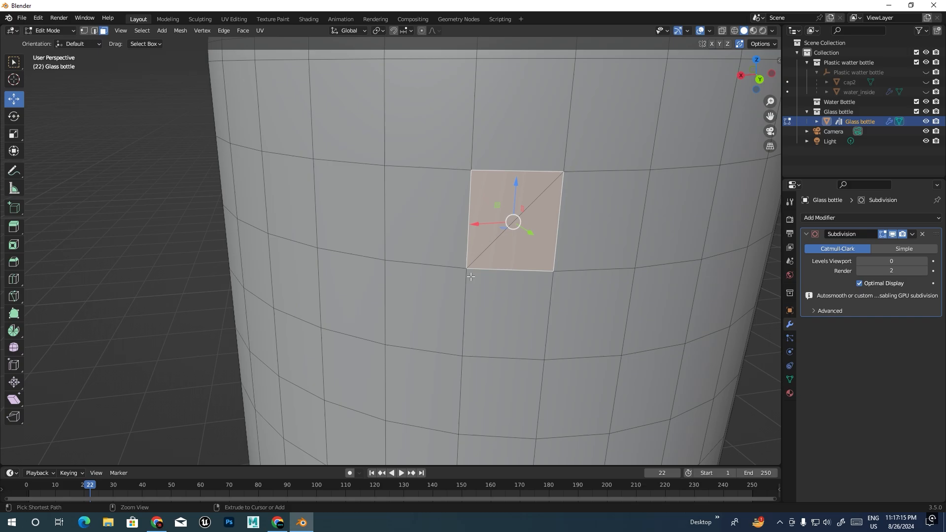
Try selecting the triangular faces beside the diagonal edge individually, and undo back to the two-vertex selection
key("ctrl+1")
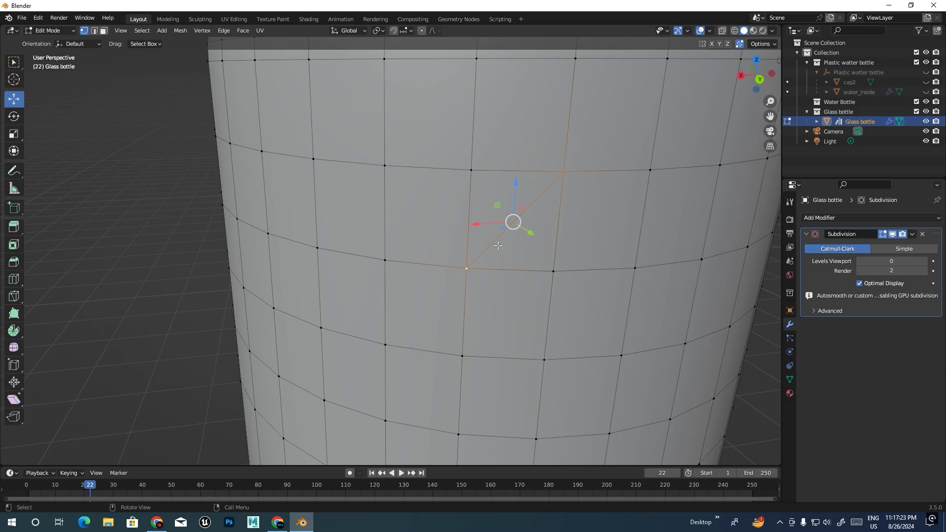
key("3")
left_click(488, 219)
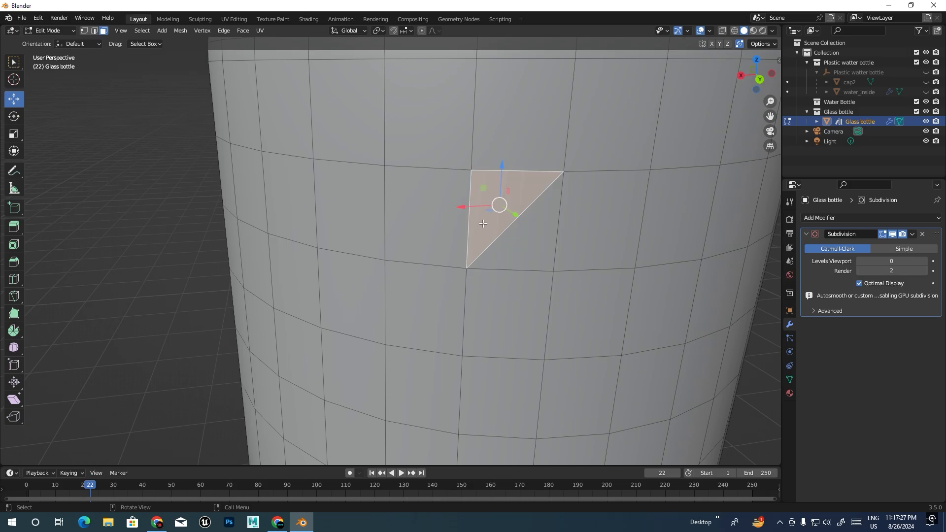
left_click(509, 245, "ctrl")
key("ctrl+z")
key("ctrl+z")
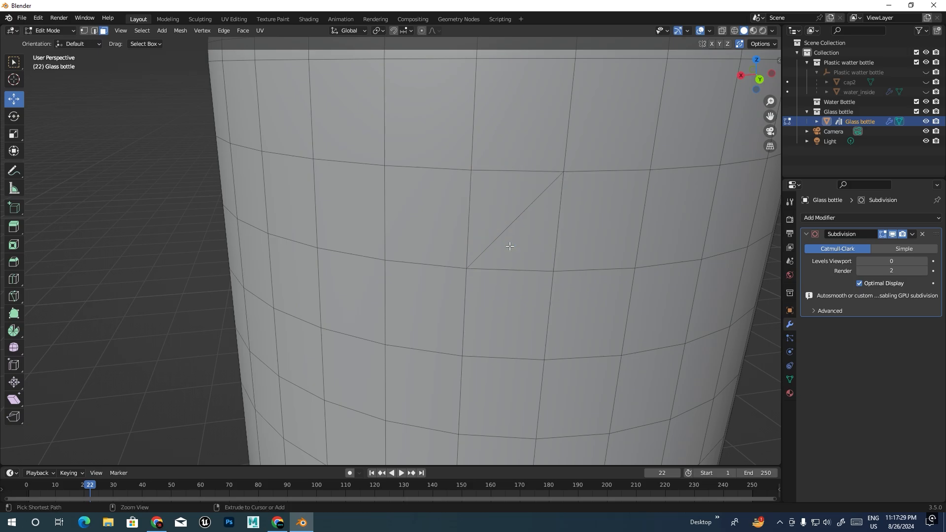
key("ctrl+z")
Connect two distant vertices diagonally across several faces of the bottle's body with Connect Vertex Path
scroll(510, 246, "down", 6)
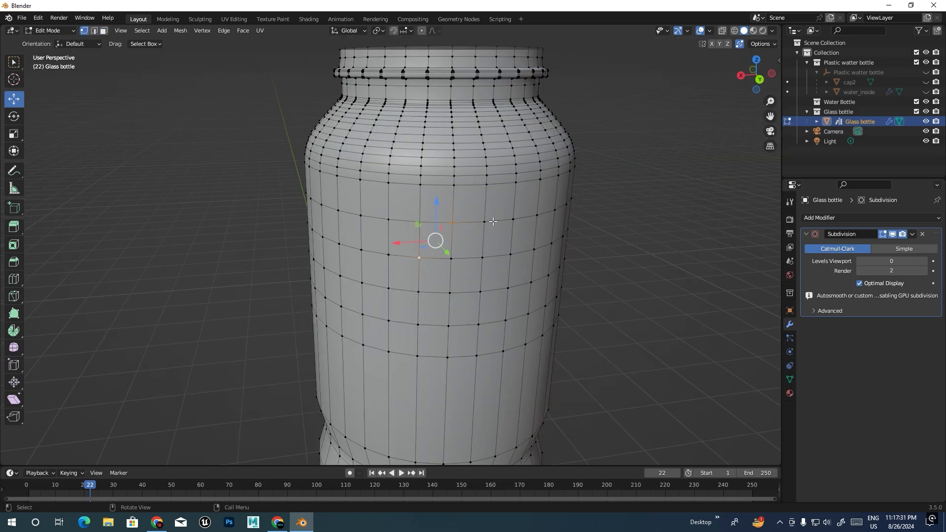
left_click(485, 223)
middle_click_drag(497, 311, 524, 243, "shift")
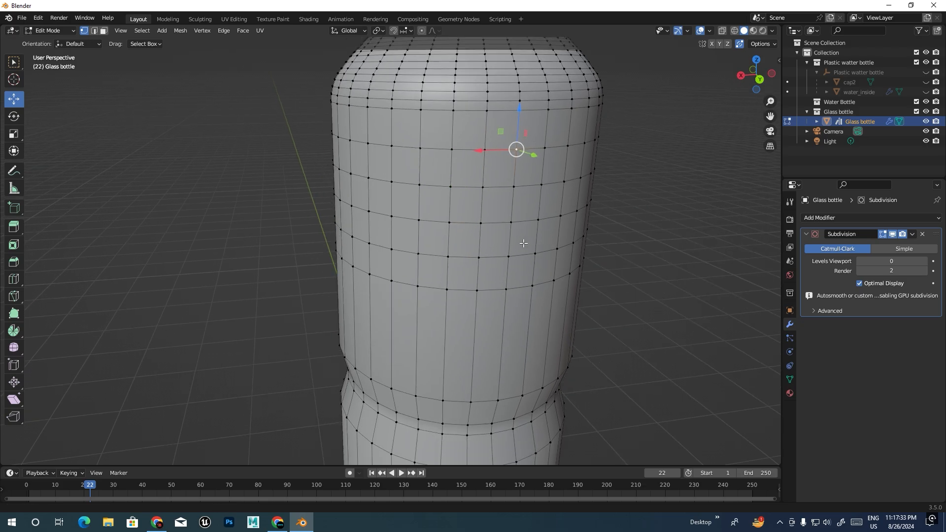
left_click(418, 254, "shift")
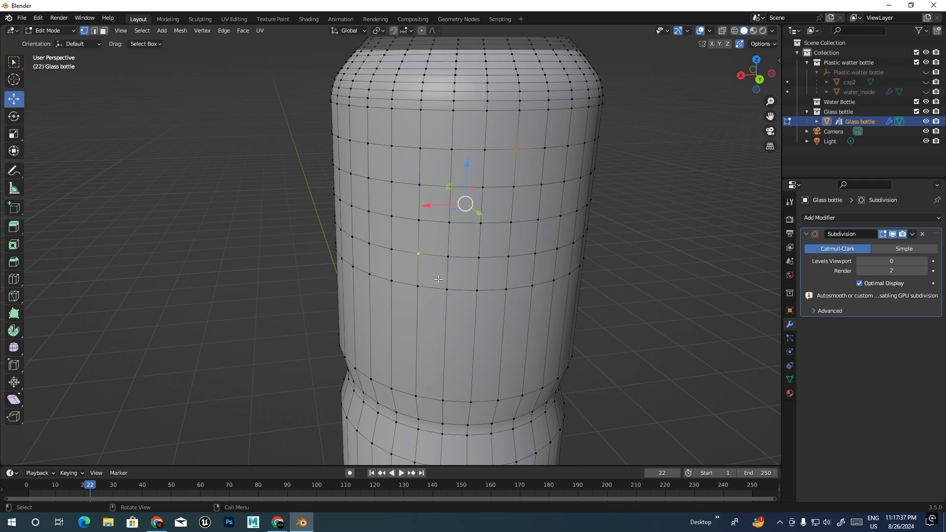
key("j")
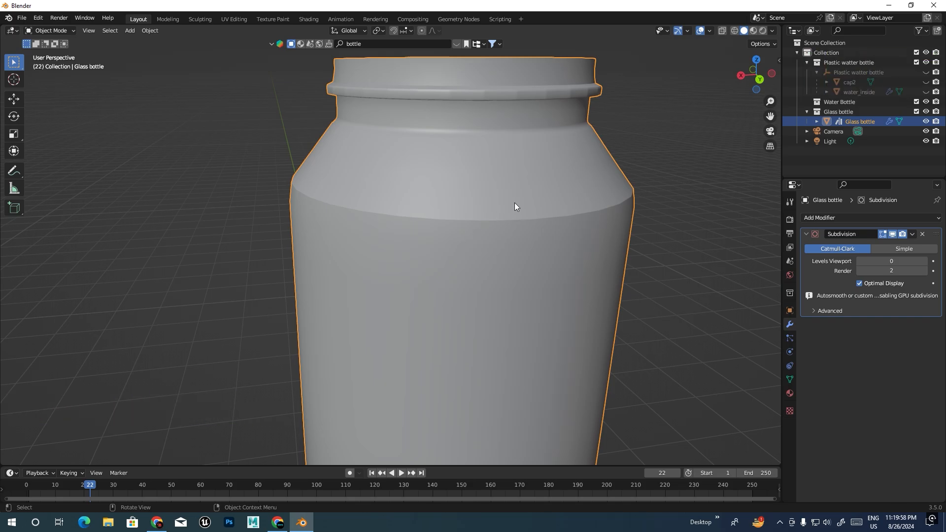
Try to lower the shoulder edge loop by about 0.096 m along Z and scale it by about 1.094, and undo both changes
key("Tab")
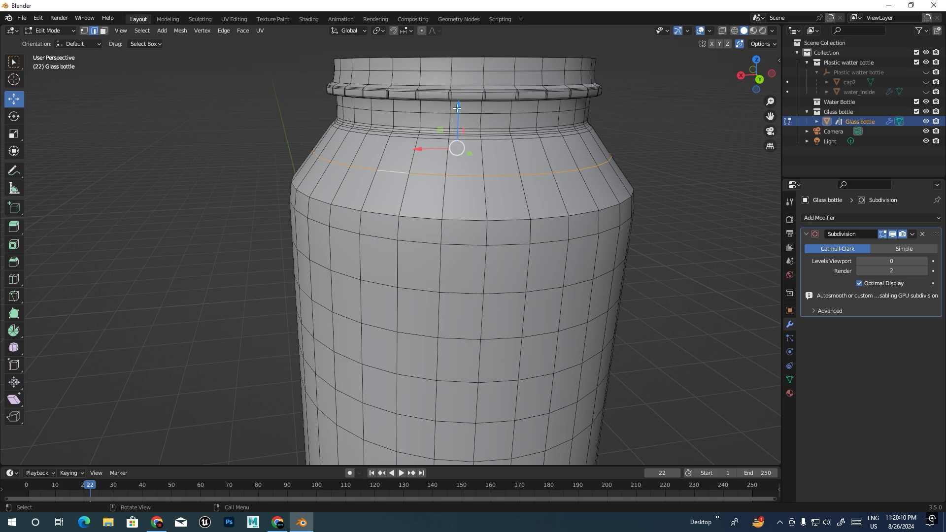
left_click_drag(457, 107, 459, 124)
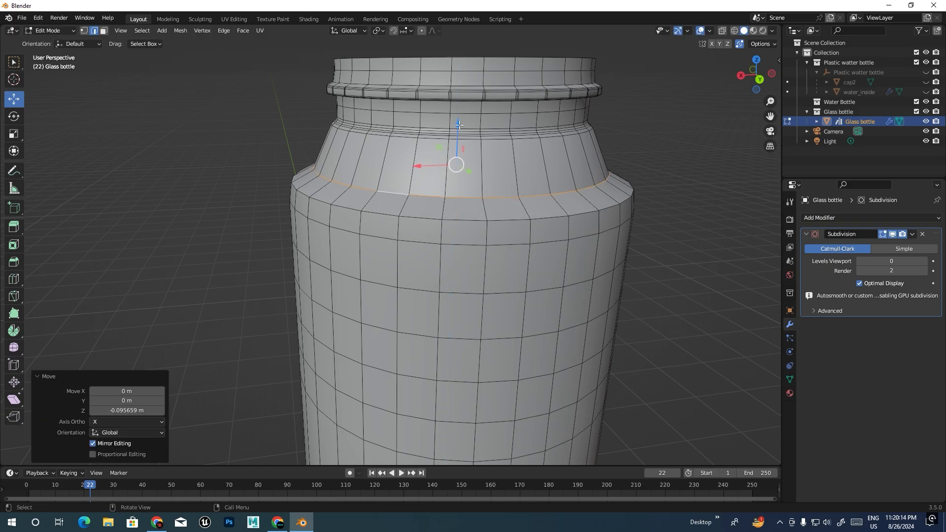
key("s")
left_click(462, 122)
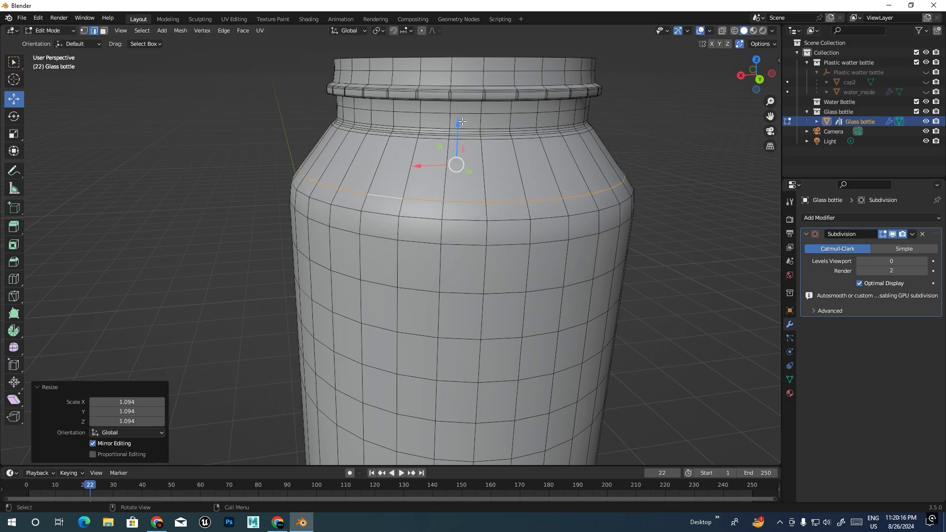
key("ctrl+z")
key("ctrl+z")
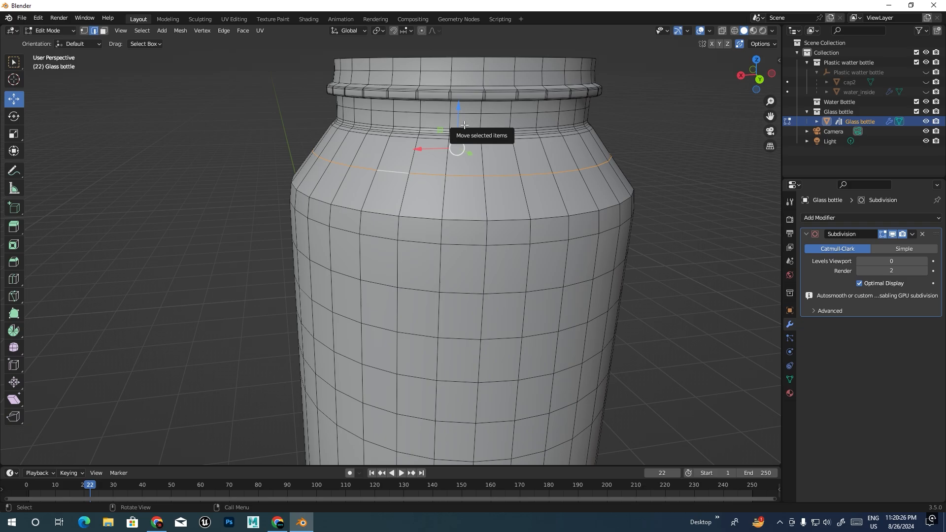
Edge Slide the selected shoulder edge loop along the bottle's surface by a factor of about -0.157
key("g")
key("g")
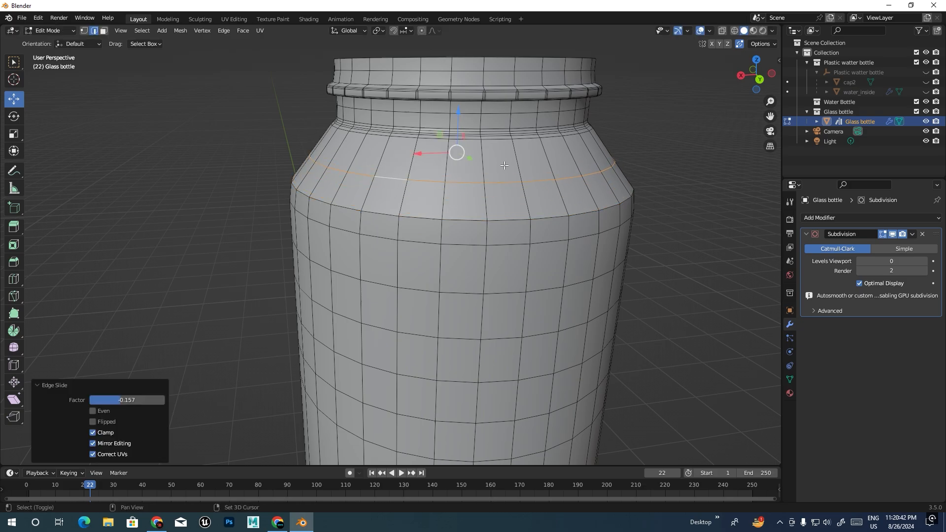
middle_click_drag(471, 132, 460, 163)
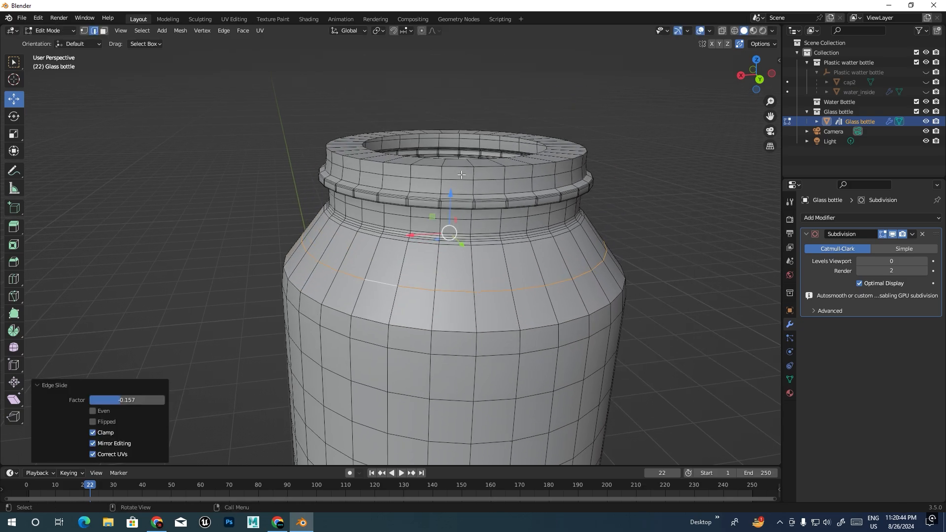
Delete the complete ring of faces on top of the bottle's rim
key("KP_7")
key("3")
middle_click_drag(414, 318, 415, 239)
left_click(415, 239)
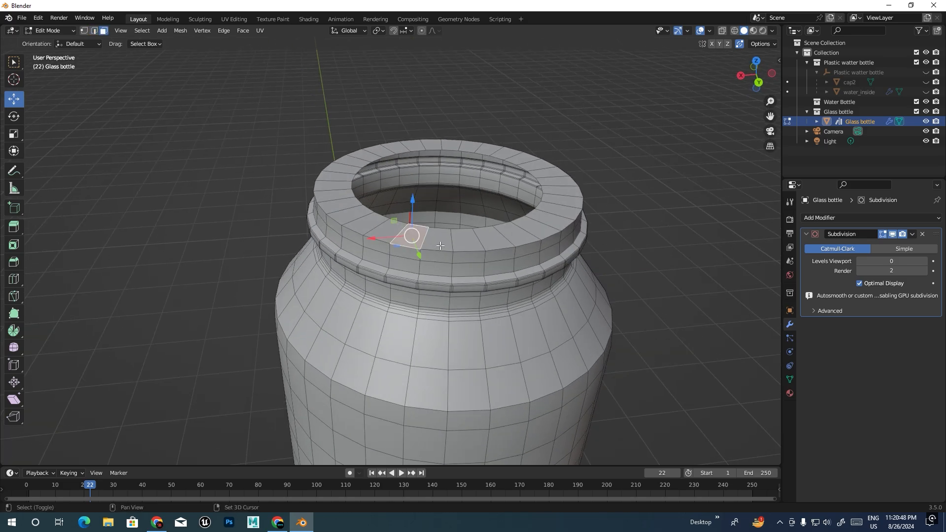
left_click(440, 245, "shift")
left_click(460, 242, "alt")
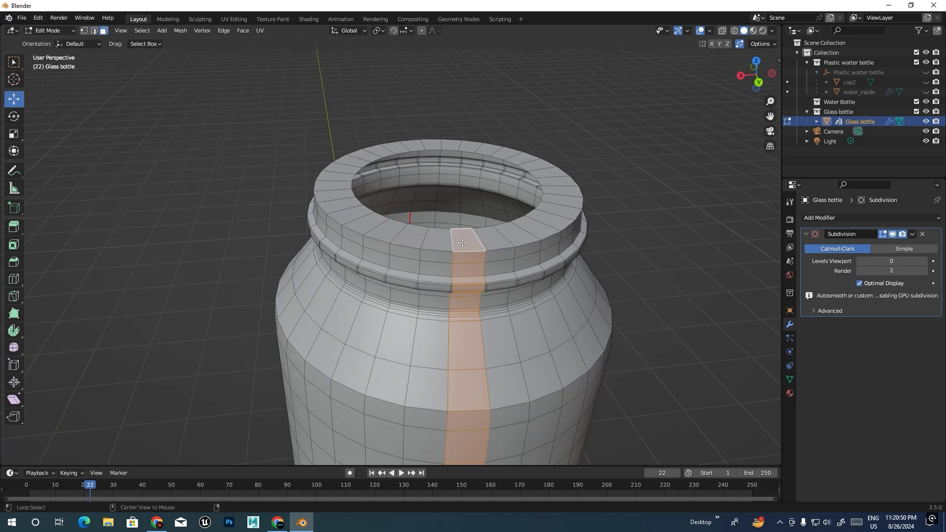
left_click(434, 242)
left_click(413, 236, "alt")
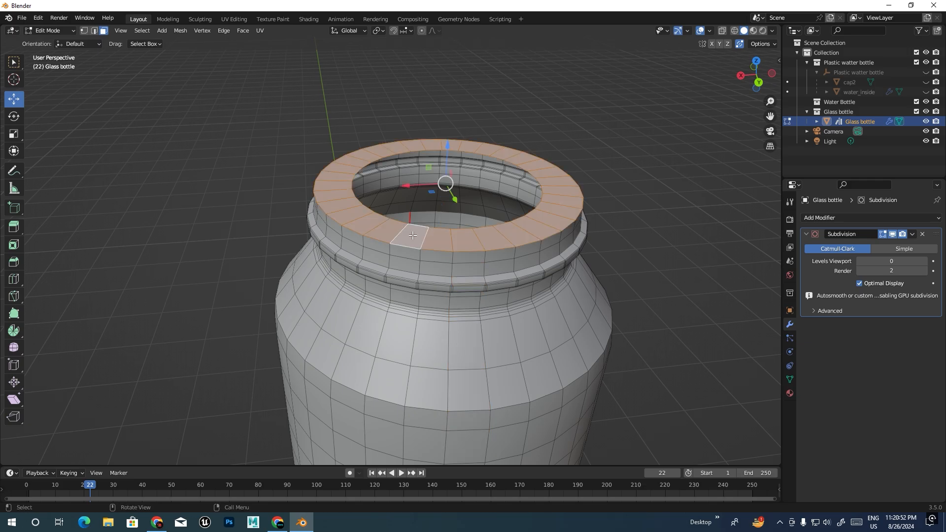
key("x")
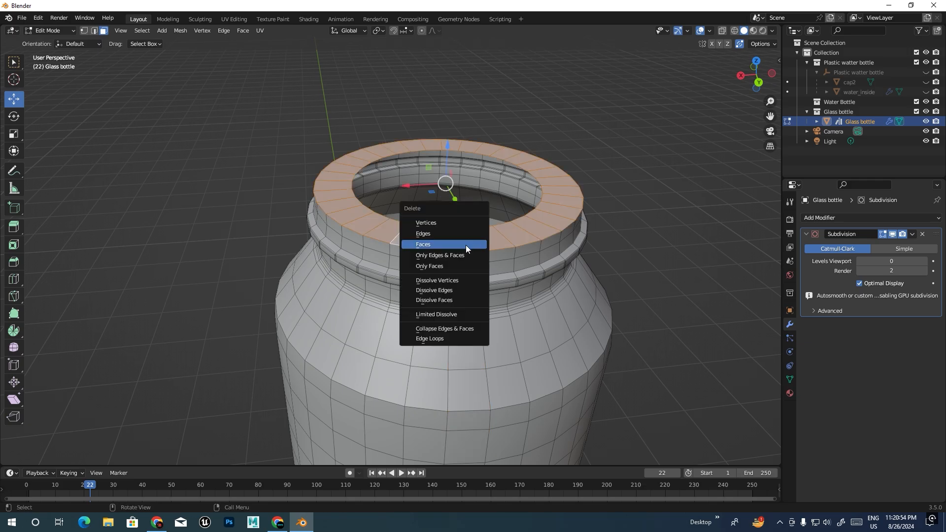
left_click(463, 244)
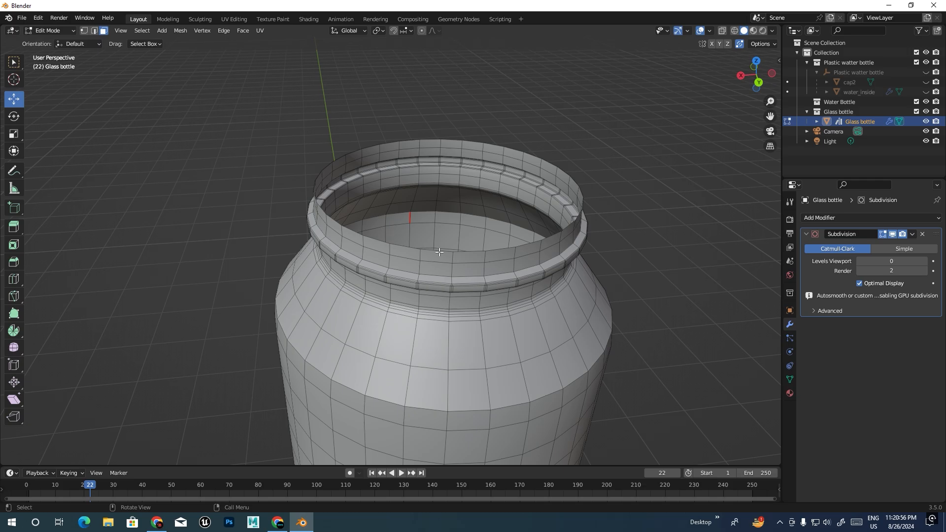
Extend the open rim's edge loop upward beyond its original edges using Edge Slide with clamping off, at a factor of about -2.308
key("2")
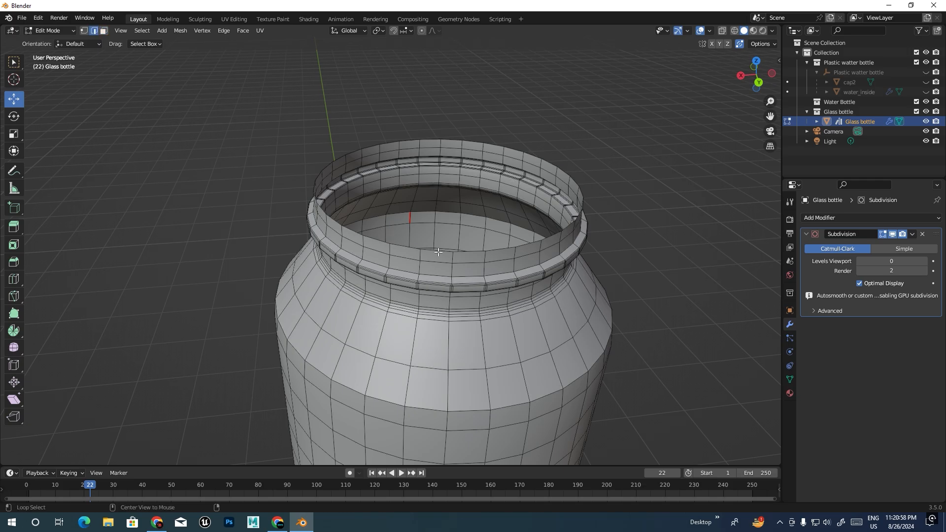
left_click(439, 251, "alt")
middle_click_drag(438, 252, 448, 235)
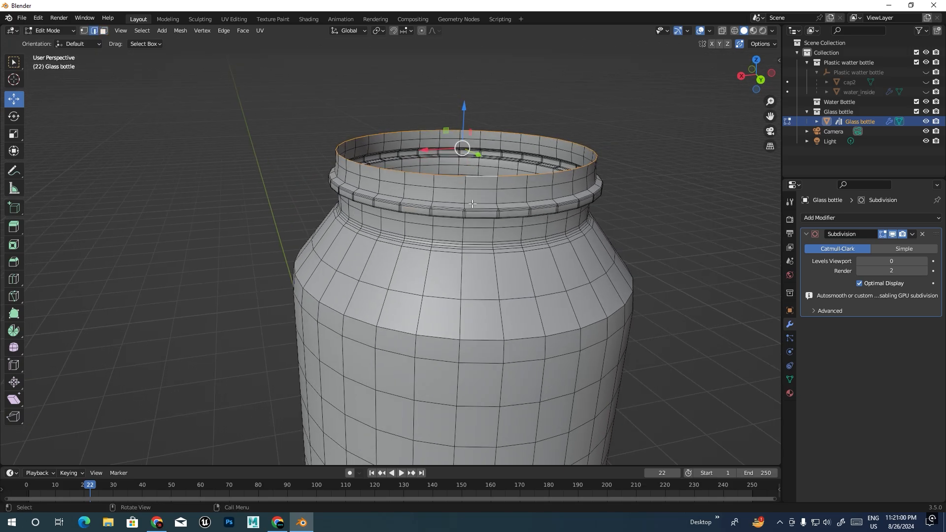
key("g")
key("g")
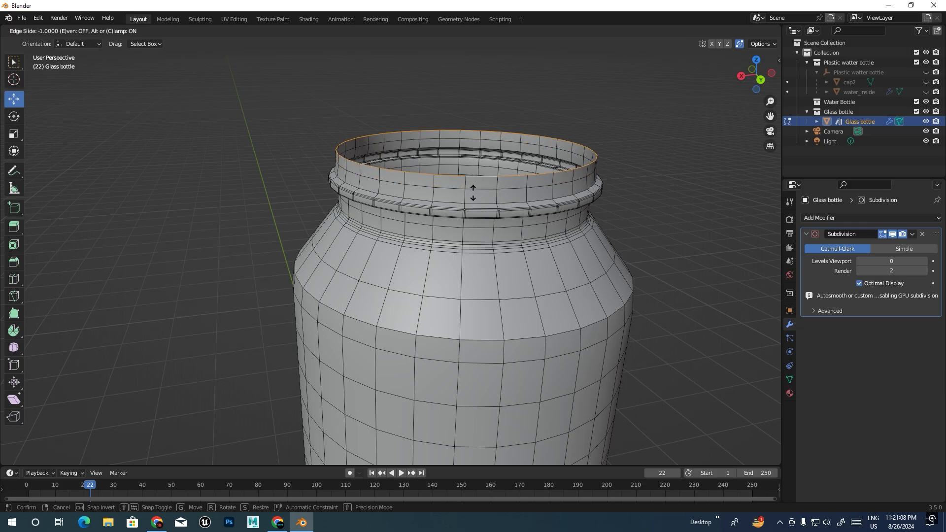
key("c")
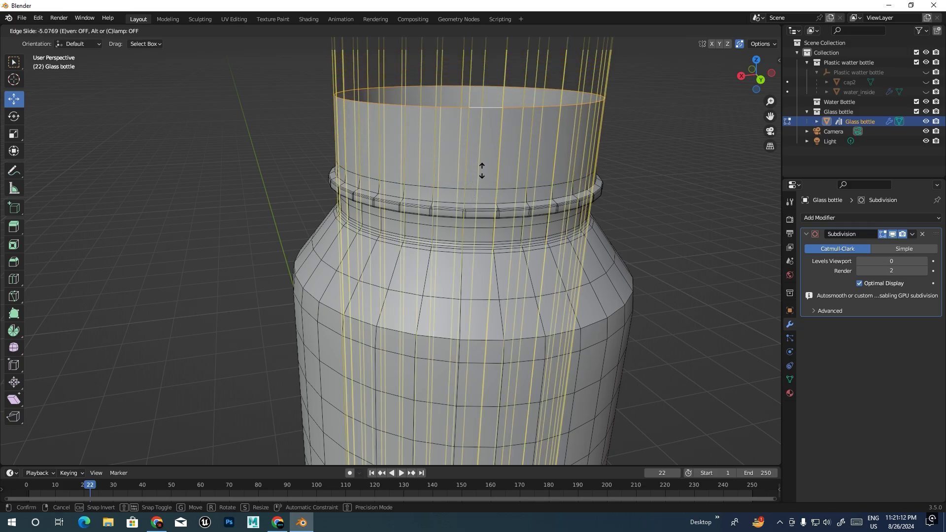
key("c")
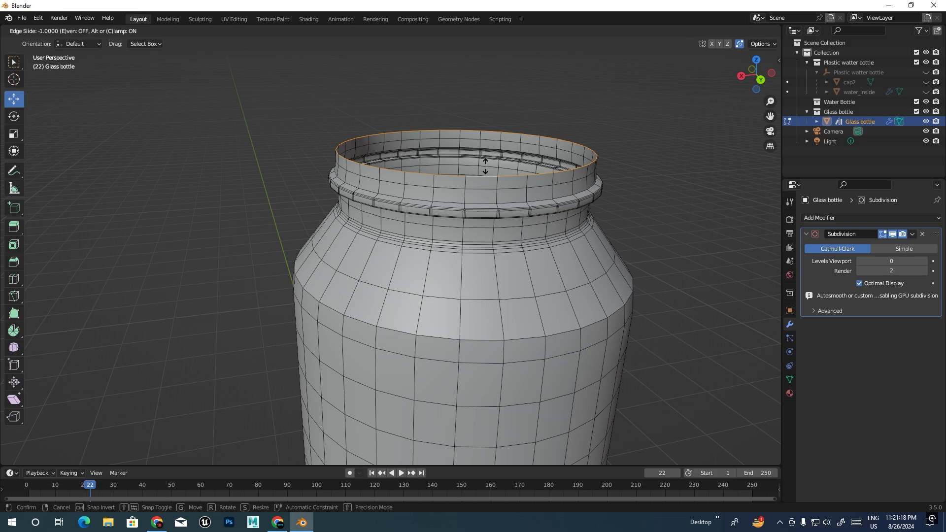
key("c")
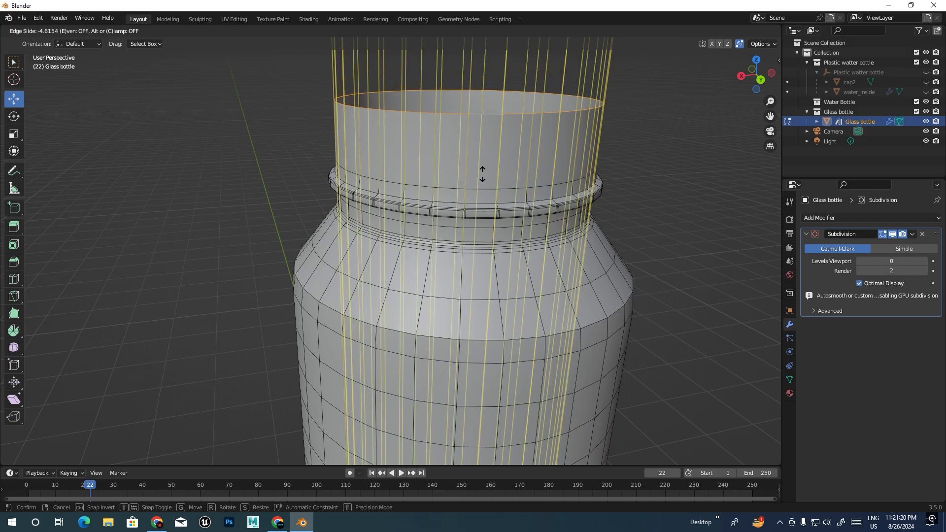
key("c")
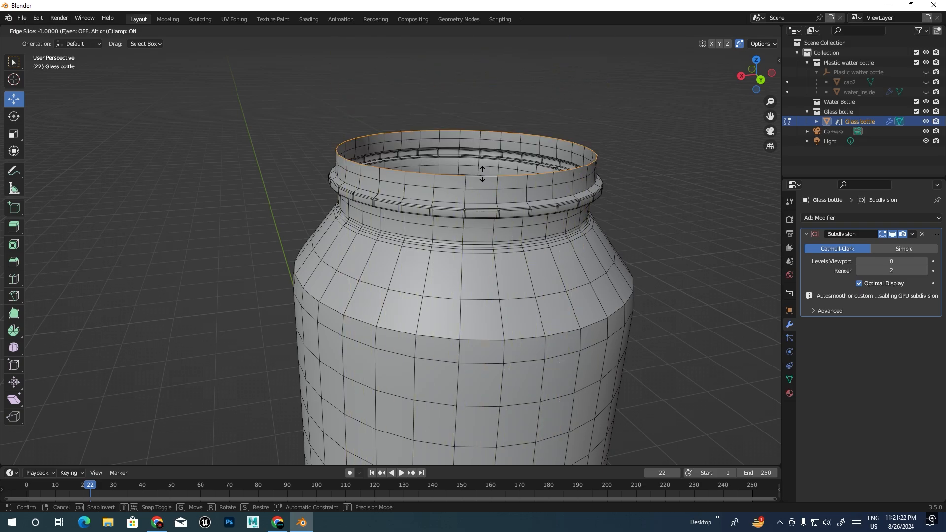
key("c")
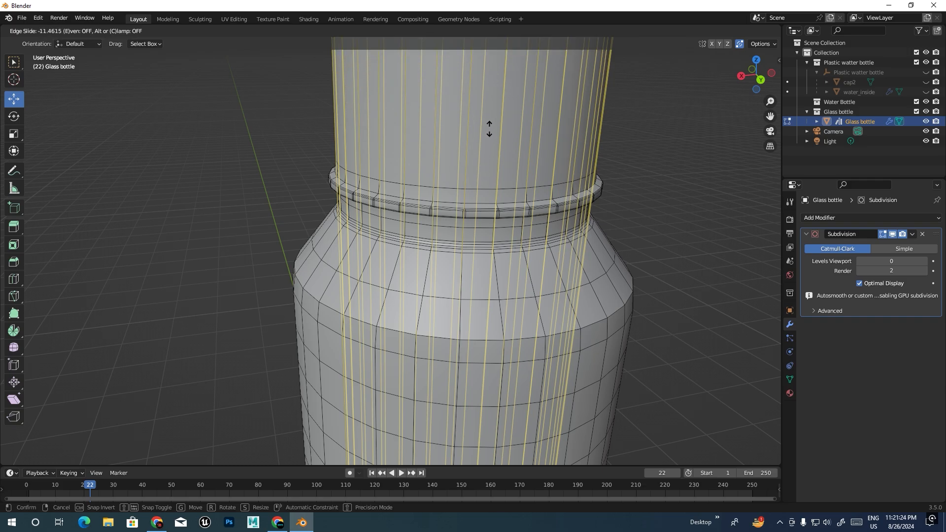
left_click(490, 188)
middle_click_drag(532, 241, 496, 219)
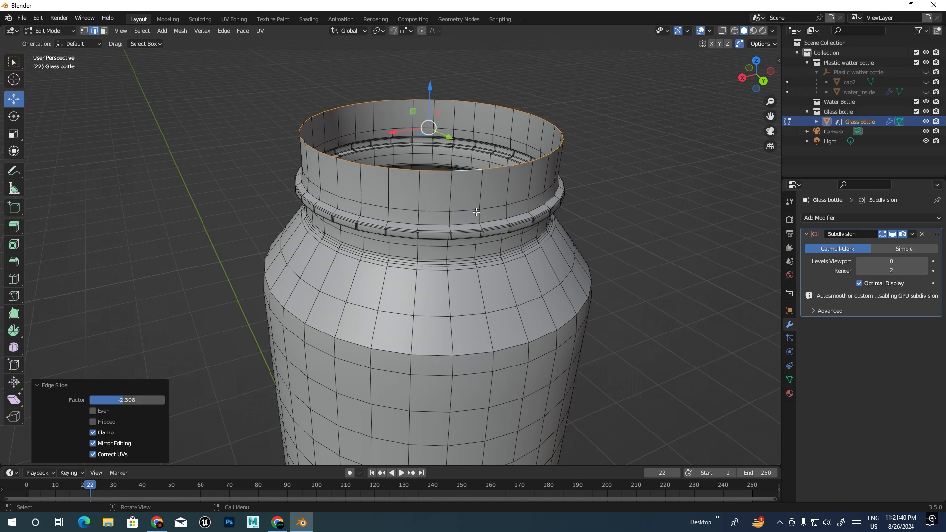
Add one centred loop cut around the tall band of faces just above the bottle's waist groove
scroll(517, 350, "down", 3)
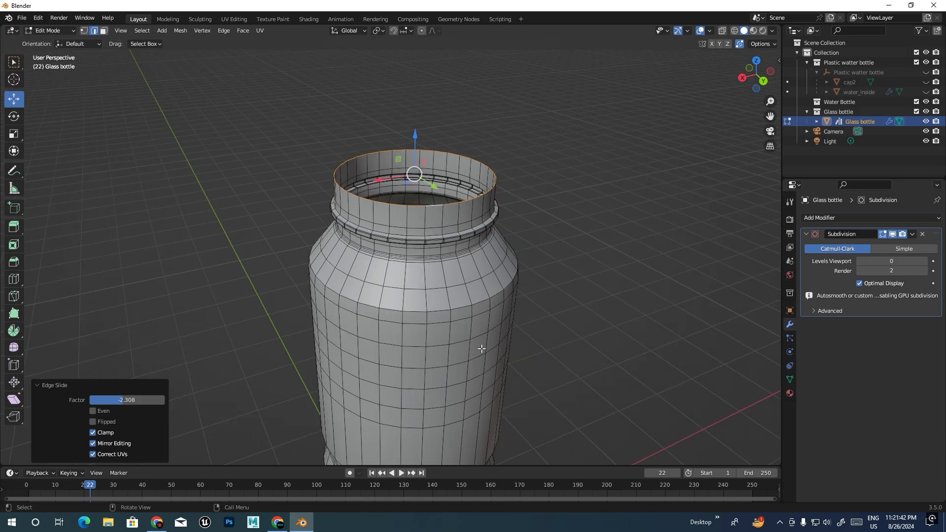
middle_click_drag(507, 371, 442, 210)
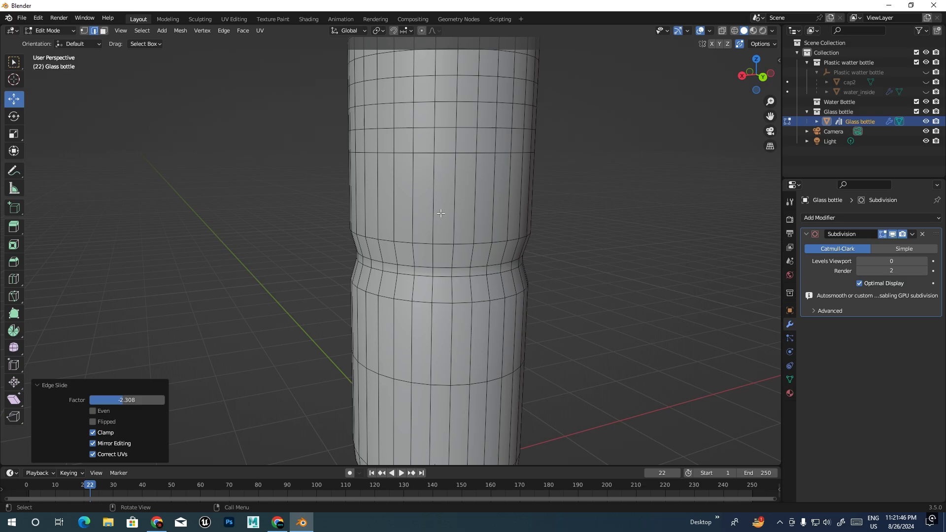
key("ctrl+r")
left_click(440, 213)
right_click(440, 213)
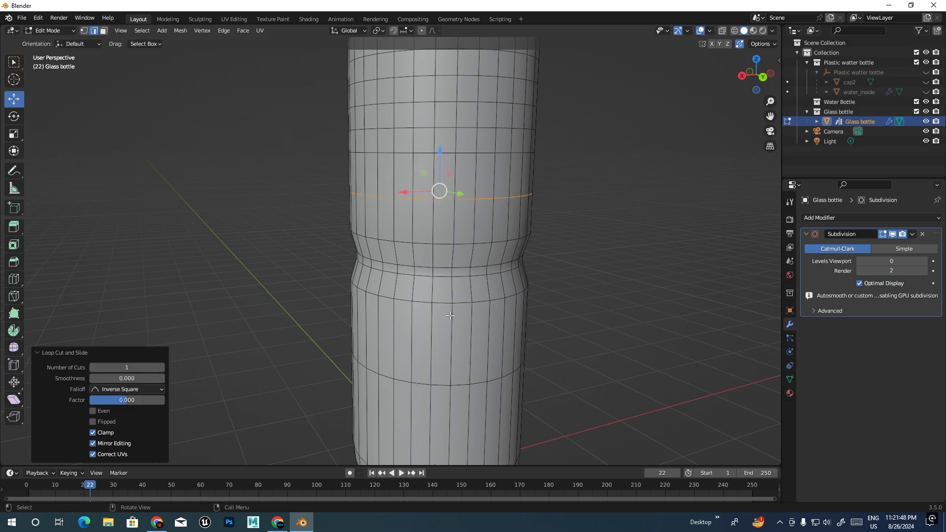
key("ctrl+r")
left_click(435, 292)
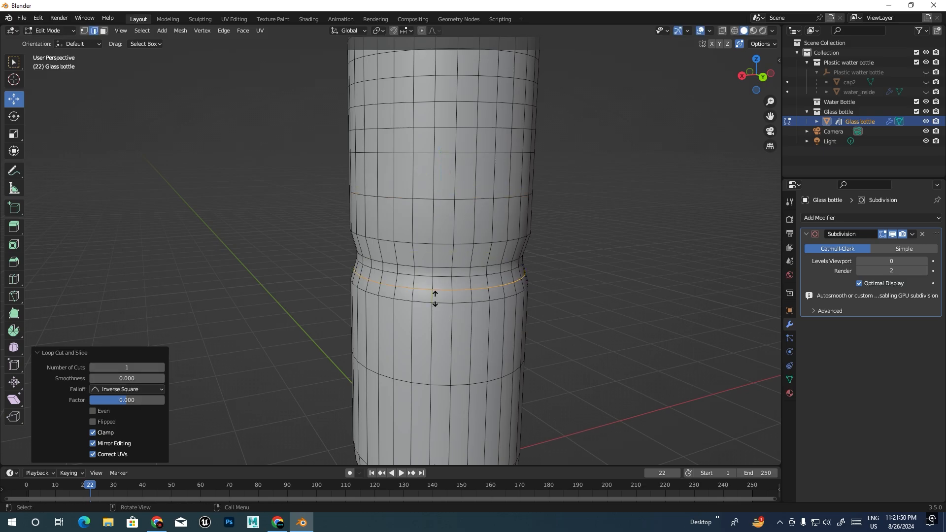
right_click(435, 298)
key("ctrl+z")
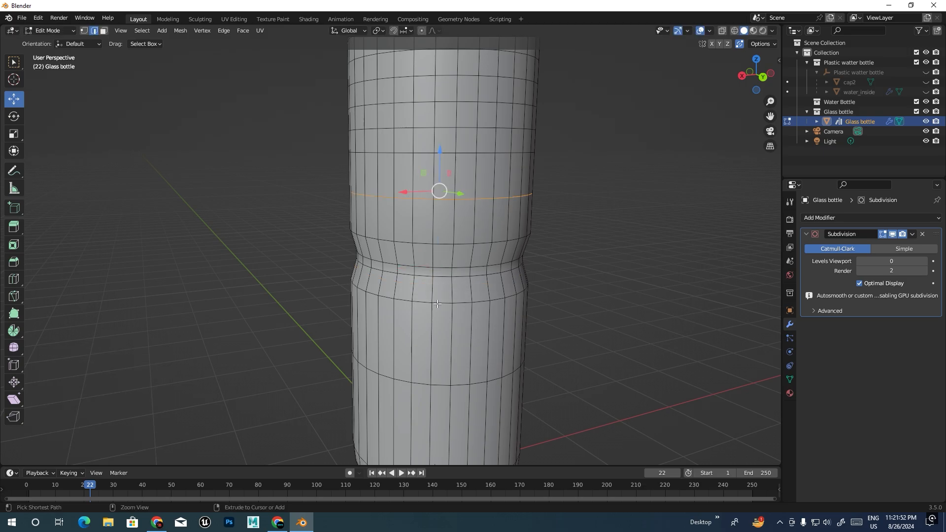
Add one centred loop cut around the sloped band just below the bottle's waist groove
key("ctrl+r")
left_click(435, 294)
right_click(434, 295)
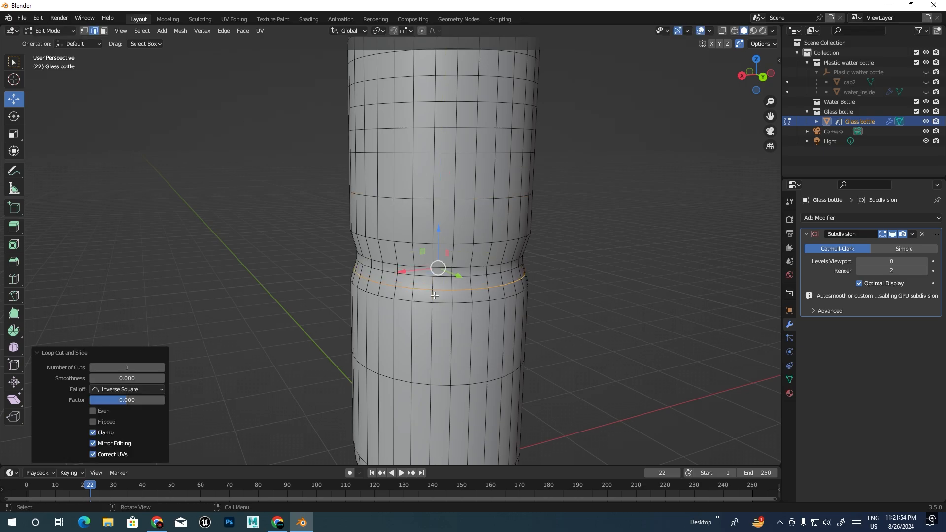
Try sliding the edge loops above and below the waist groove together with the Even and Flipped options, and undo the slide
left_click(425, 198, "alt")
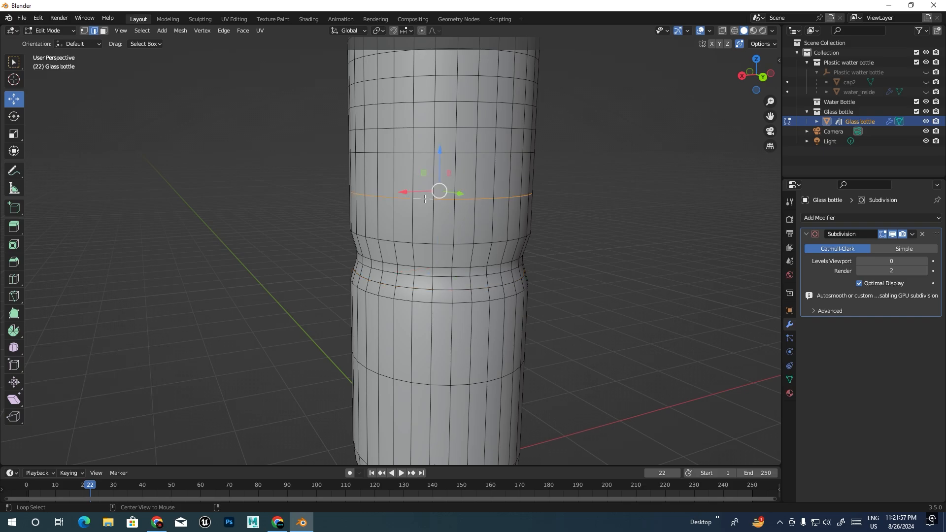
left_click(423, 288, "alt+shift")
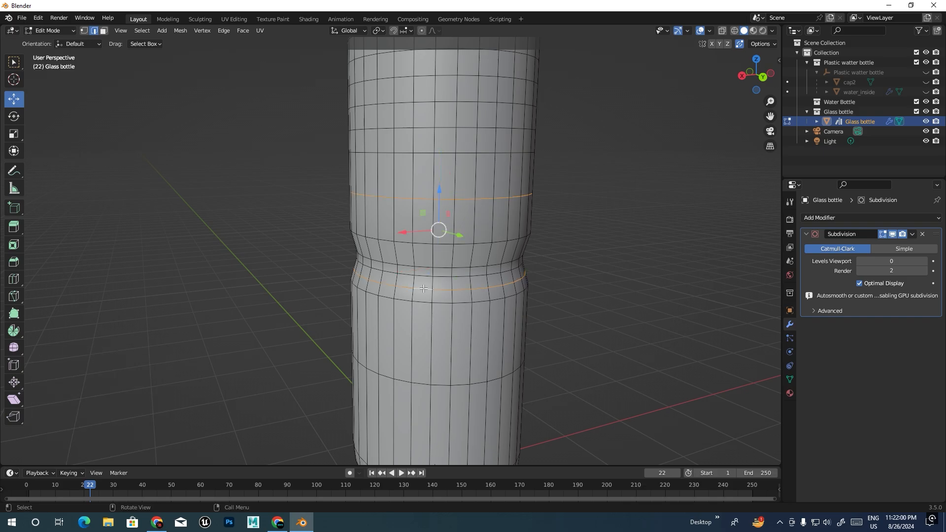
key("g")
key("g")
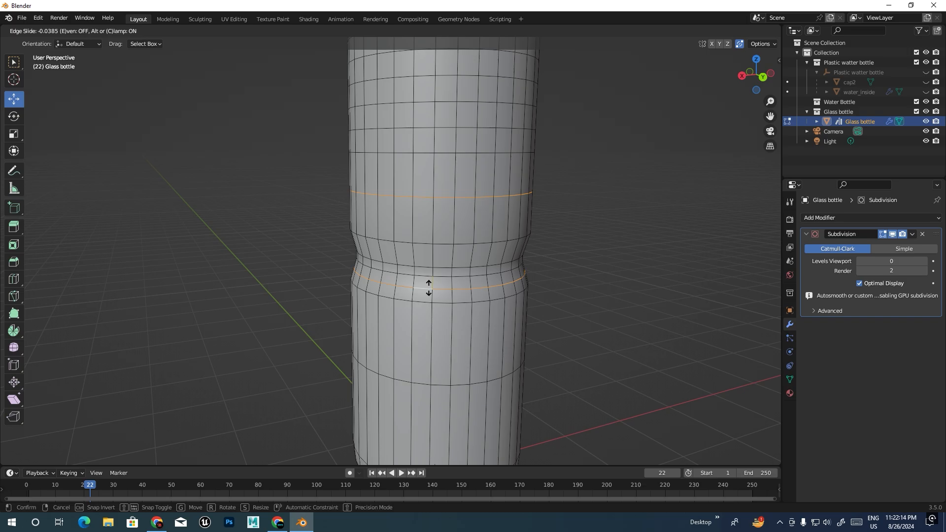
key("e")
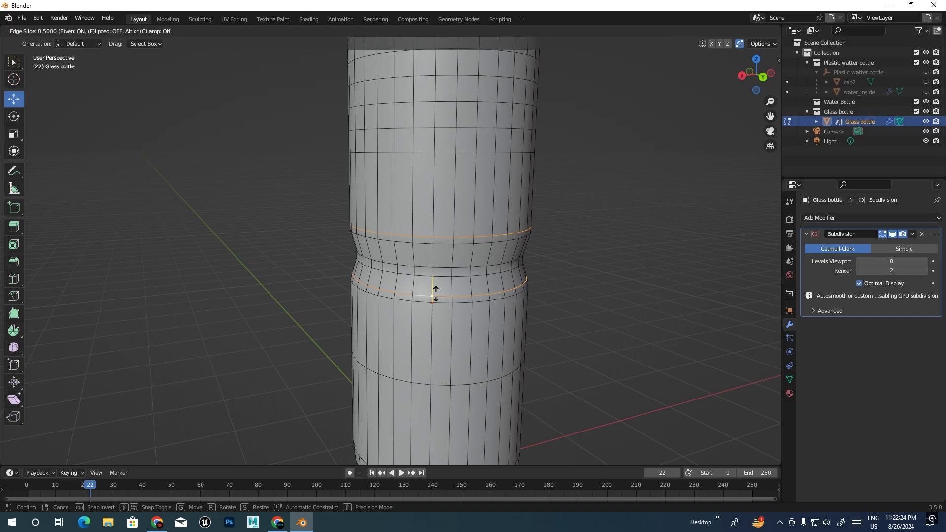
key("f")
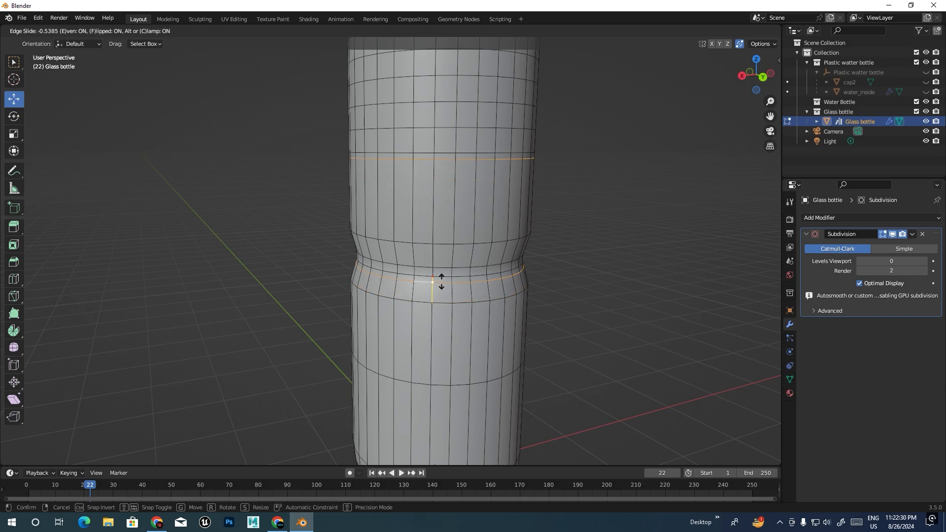
left_click(443, 287)
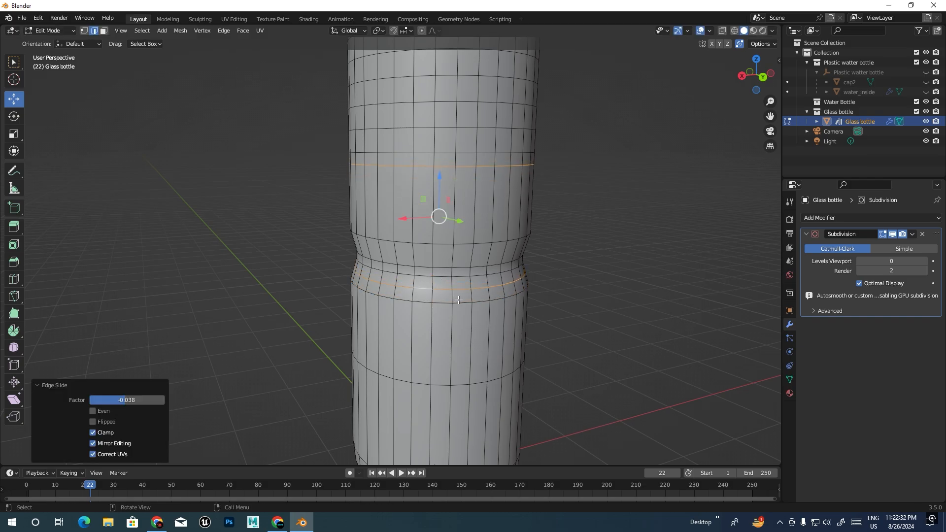
key("ctrl+z")
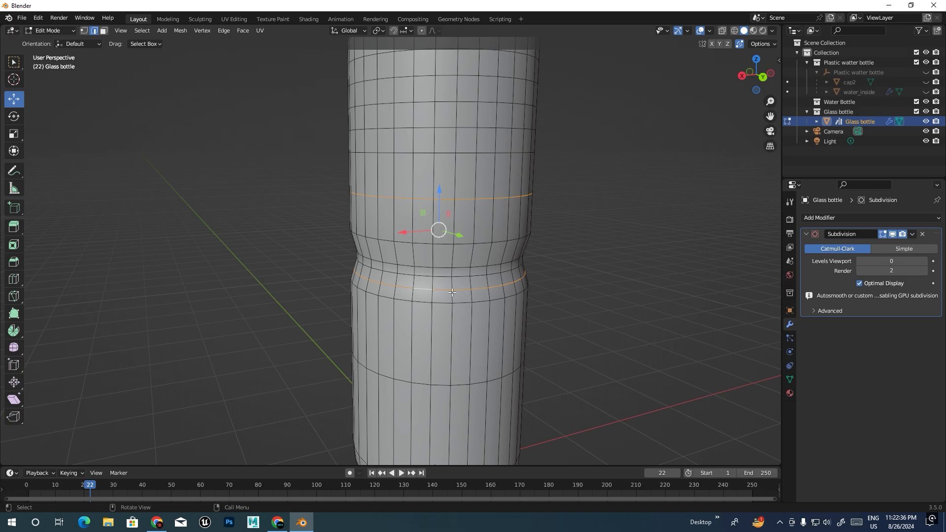
Examine the bottle's smooth body and waist groove in Object Mode
key("Tab")
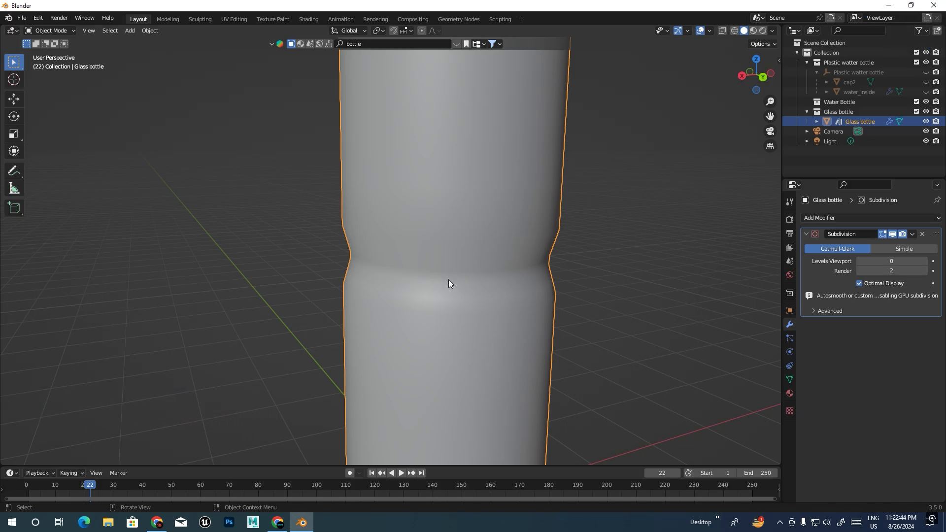
scroll(465, 224, "down", 3)
middle_click_drag(480, 245, 490, 259)
scroll(454, 178, "up", 1)
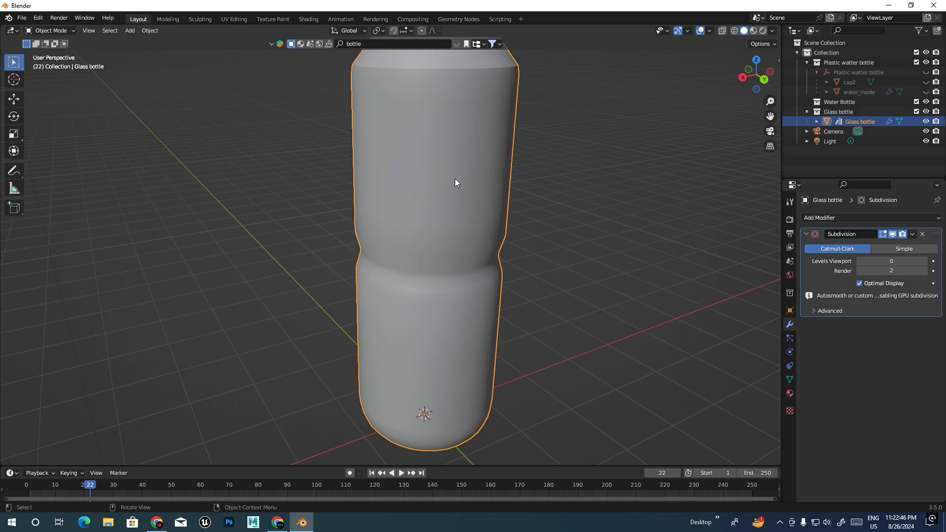
scroll(454, 182, "up", 1)
middle_click_drag(472, 219, 486, 242)
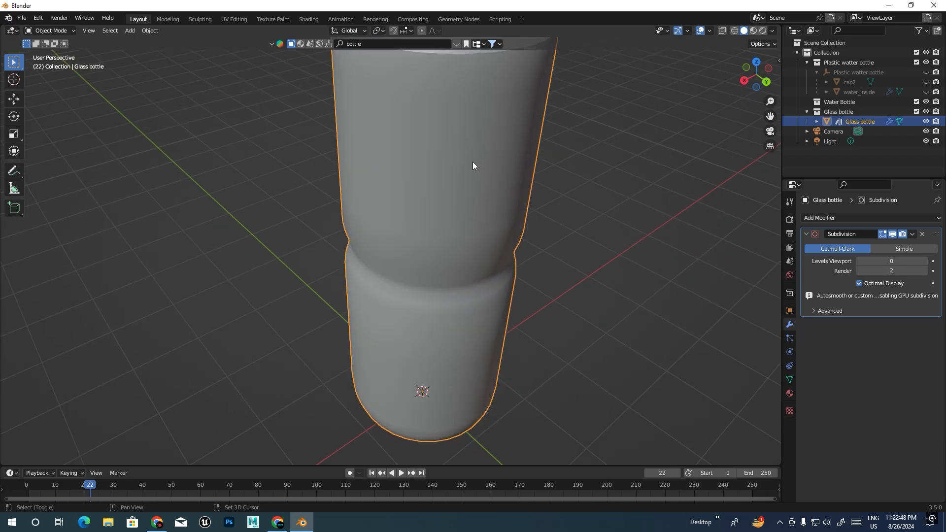
scroll(458, 197, "down", 3)
Try merging two neighbouring vertices just above the bottle's neck ring At Center twice, undoing the merge each time
key("Tab")
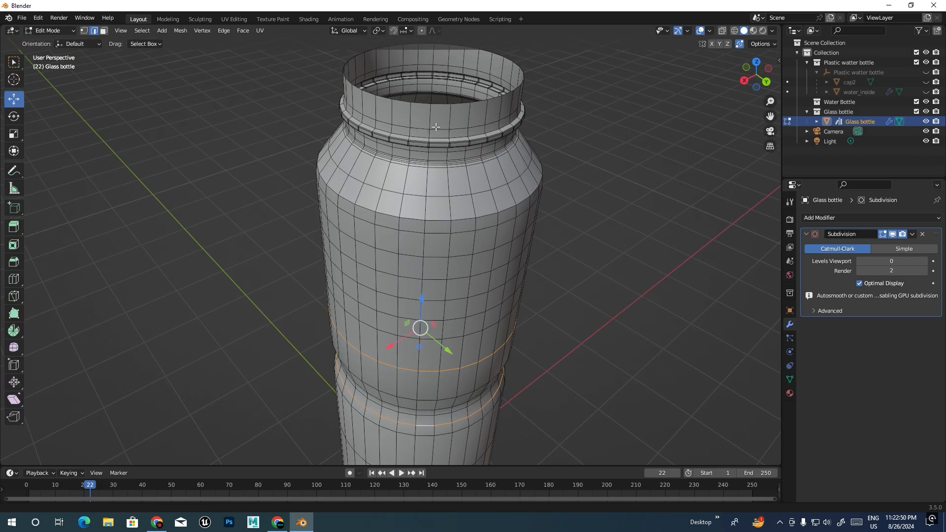
scroll(435, 127, "up", 2)
key("1")
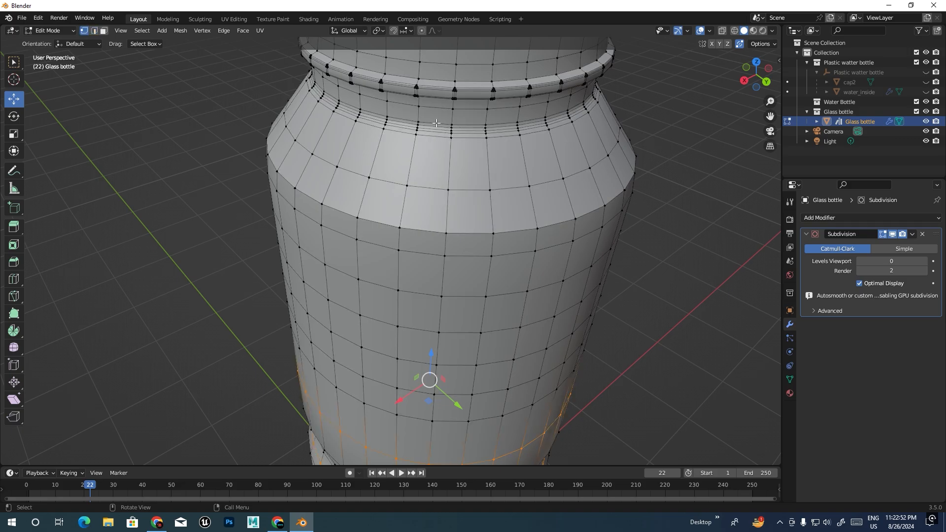
middle_click_drag(451, 111, 435, 189, "shift")
left_click(441, 147)
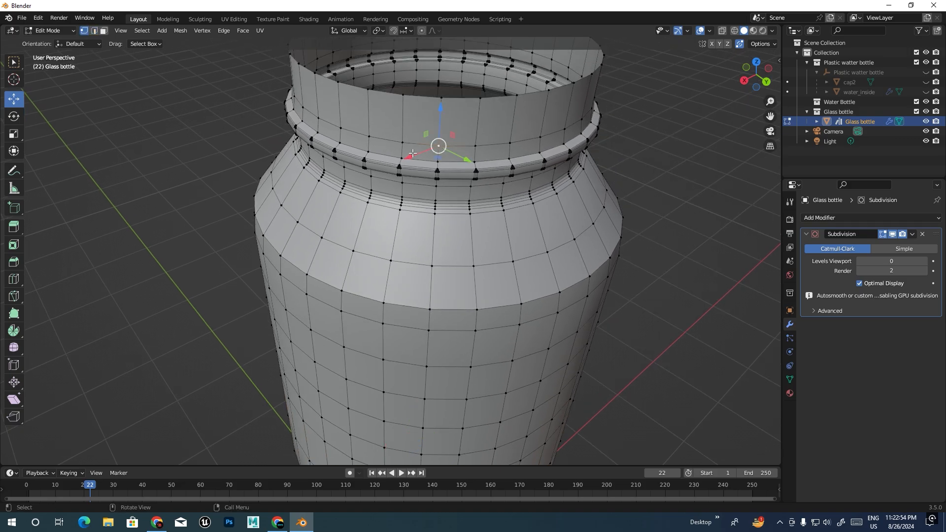
key("m")
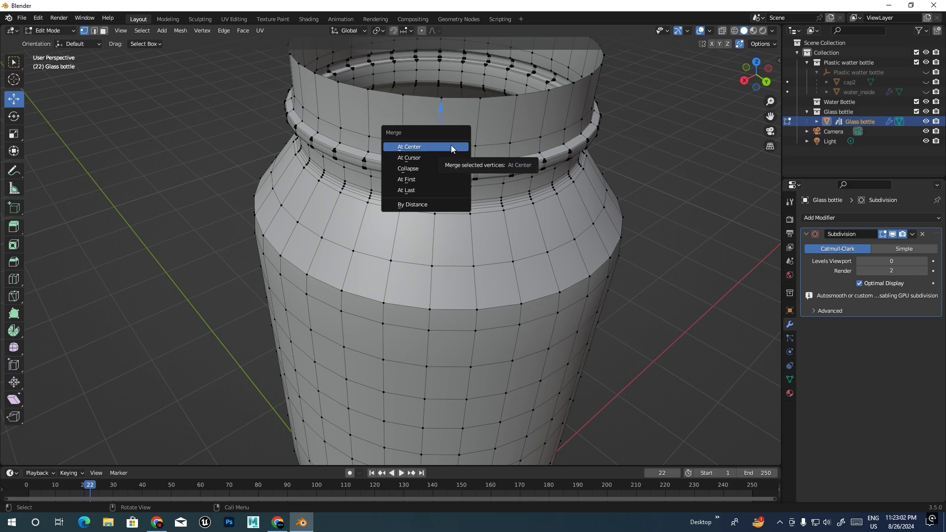
left_click(451, 145)
key("ctrl+z")
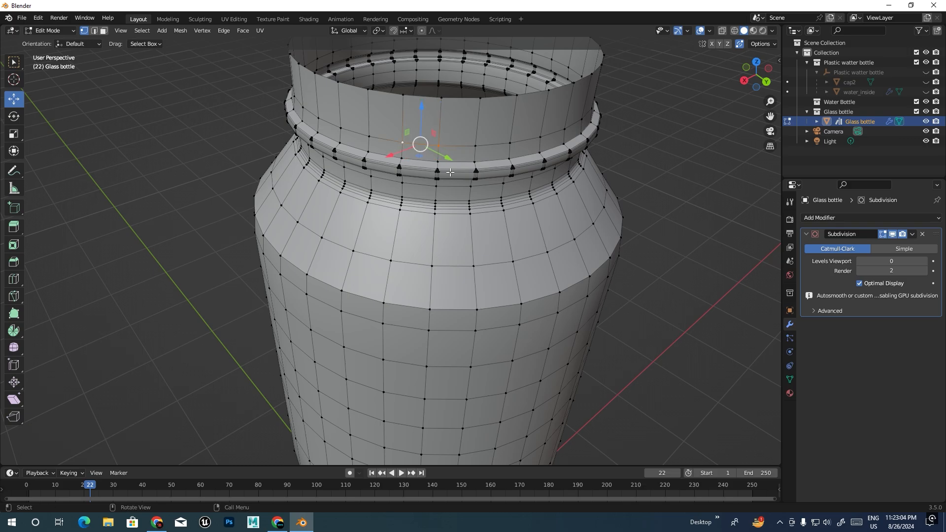
key("m")
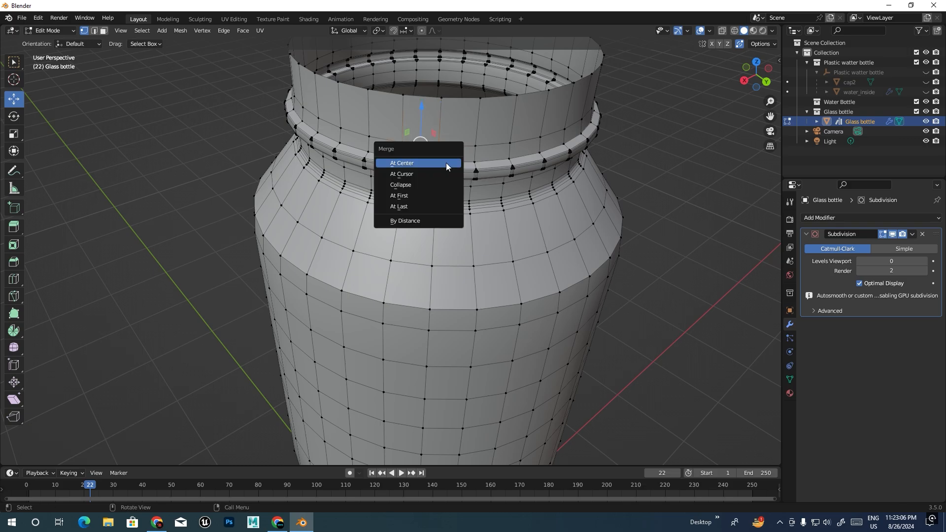
left_click(445, 163)
key("ctrl+z")
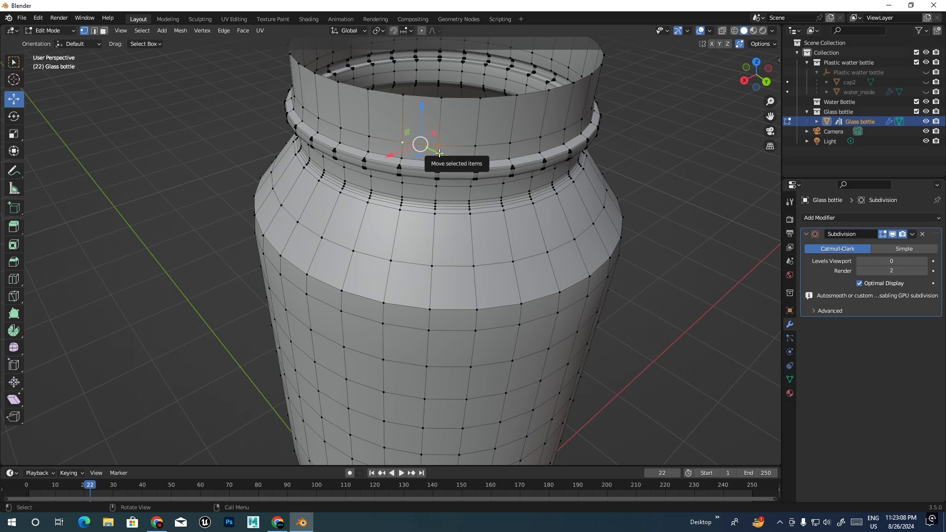
Try merging the same two neck vertices At Last, undo the merge, and return to Object Mode
key("m")
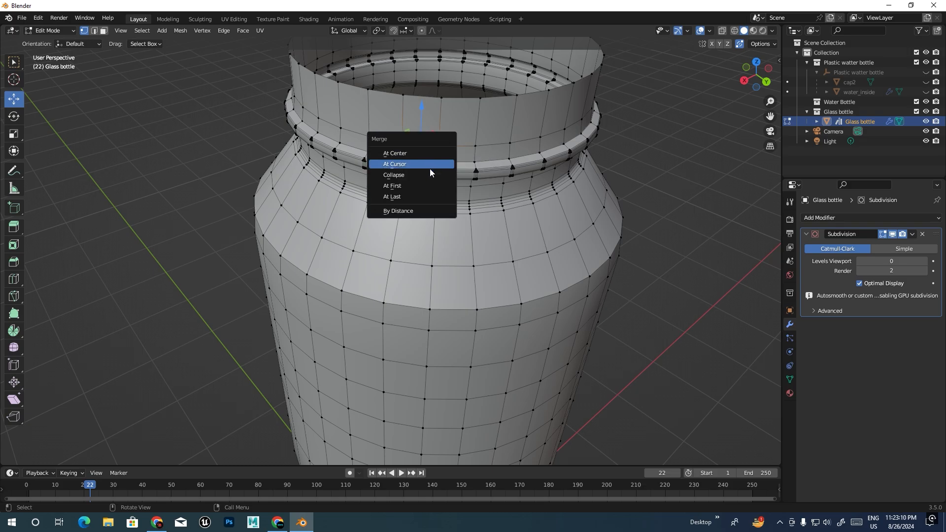
left_click(397, 197)
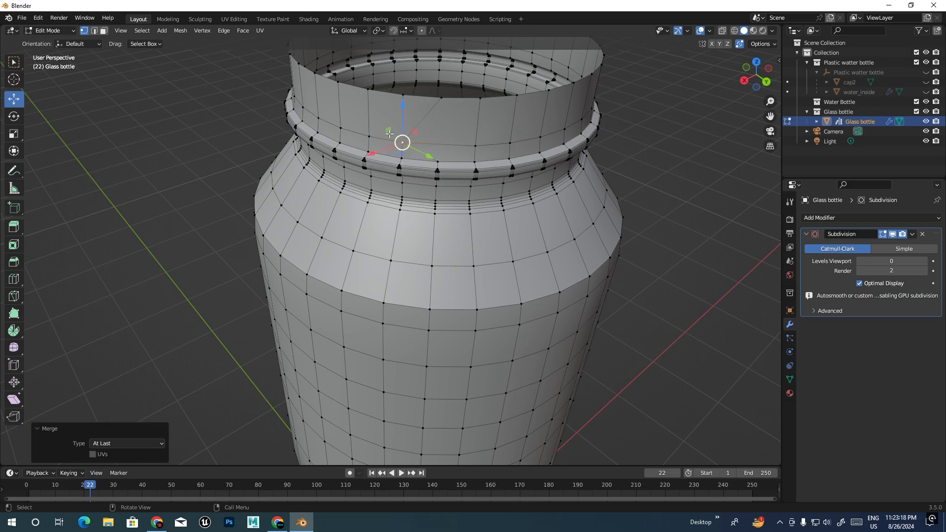
left_click(437, 146, "shift")
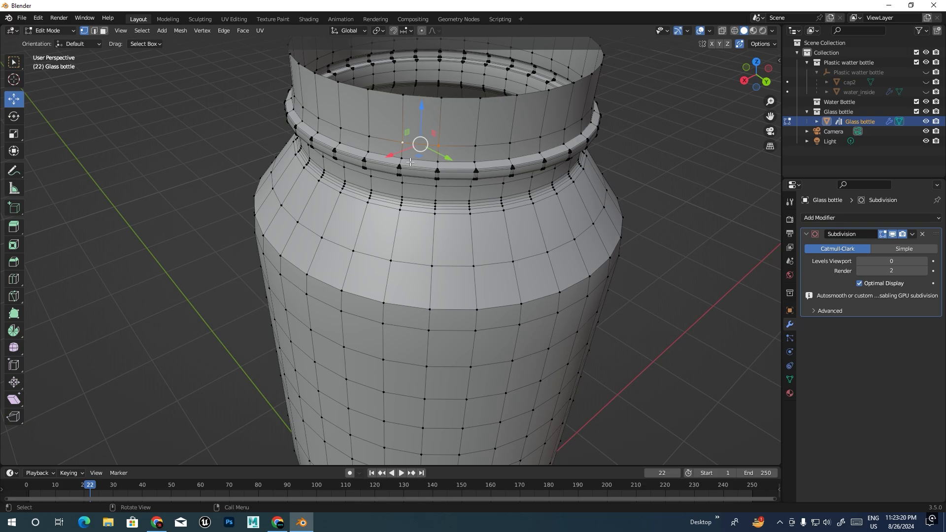
key("Tab")
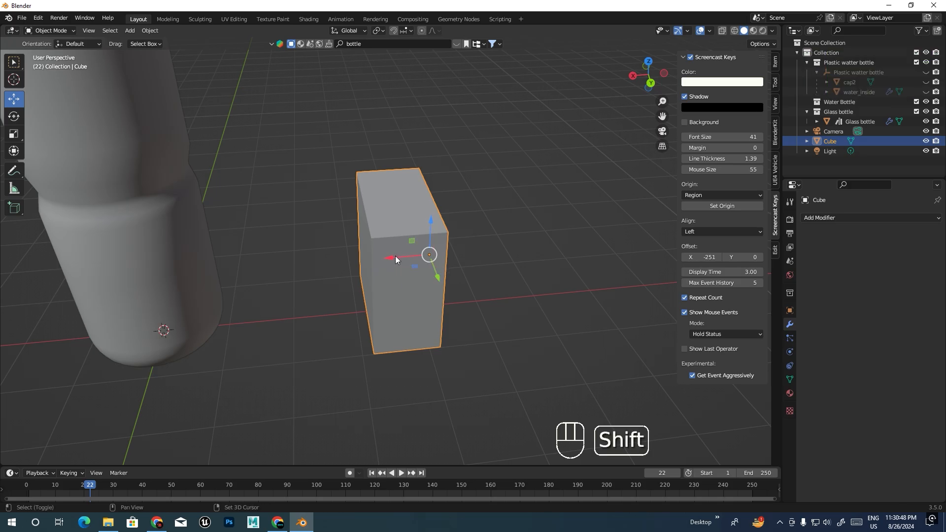
Duplicate the box and offset the copy about -1.52 m along the X axis
key("shift+d")
key("x")
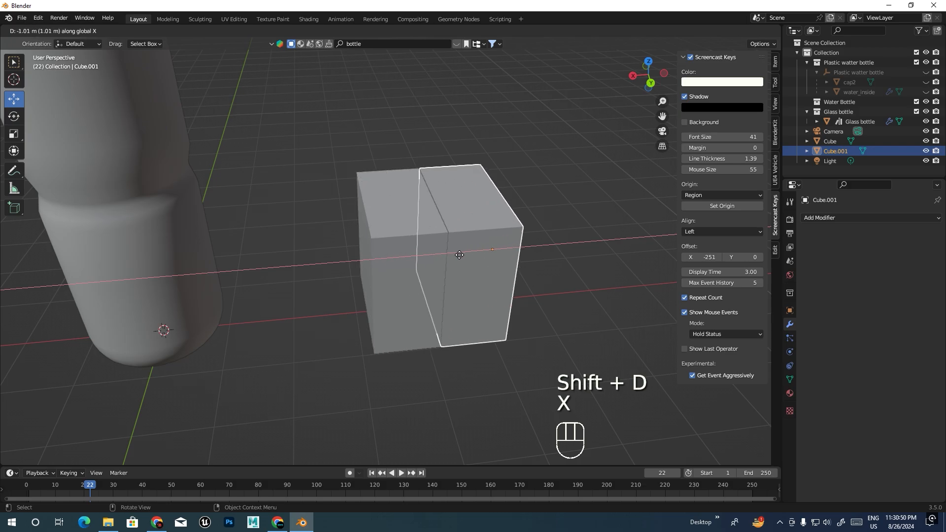
left_click(490, 255)
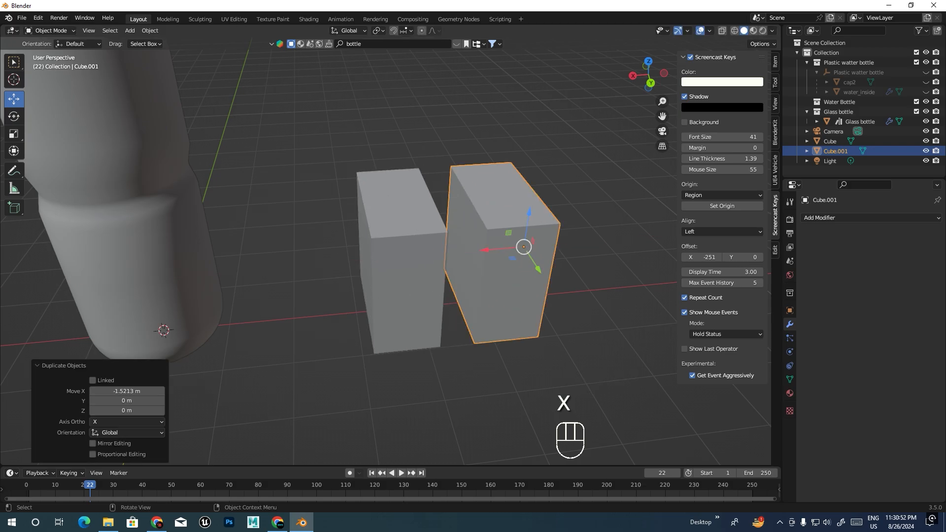
Try rotating the duplicated box 180° about the view axis, and undo the rotation
key("r")
key("KP_1")
key("KP_8")
key("KP_0")
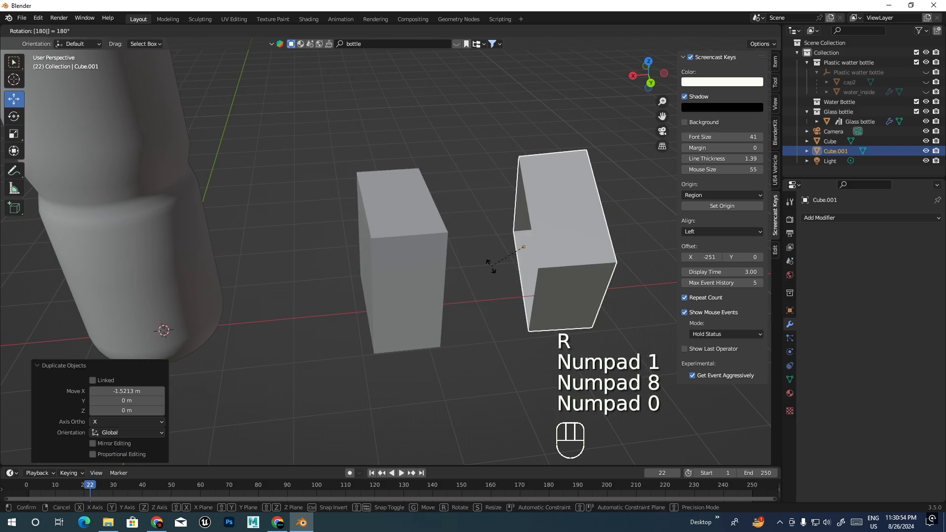
key("KP_Enter")
middle_click_drag(498, 266, 515, 317)
key("x")
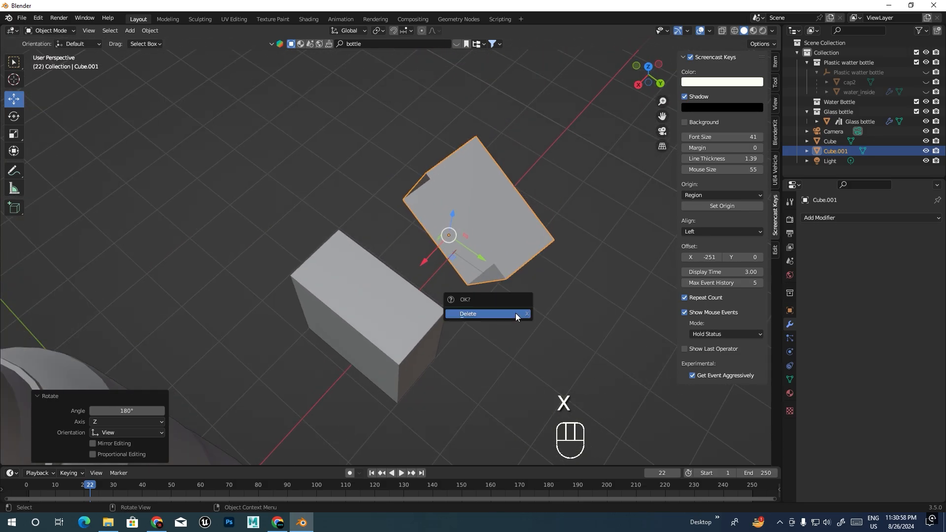
key("ctrl+z")
key("ctrl+z")
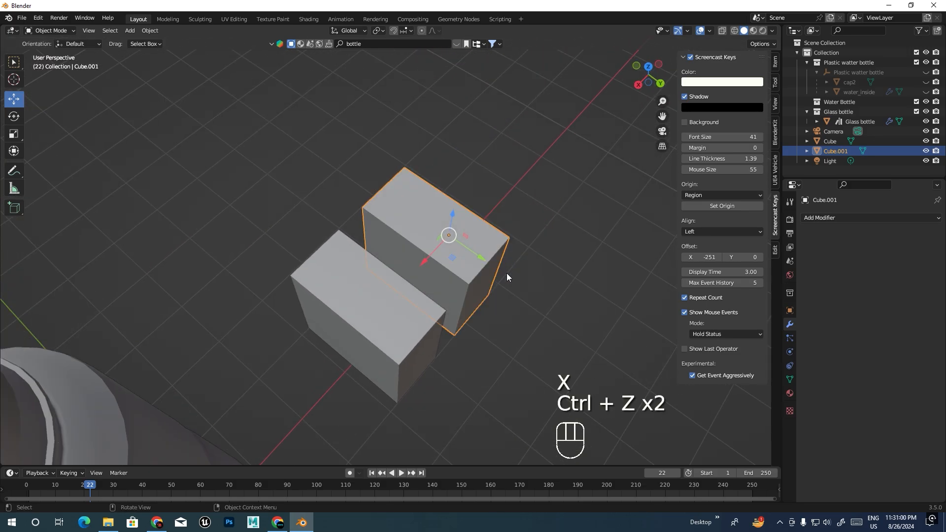
Rotate the duplicated box 180° about the global Z axis so its open side faces the original
key("r")
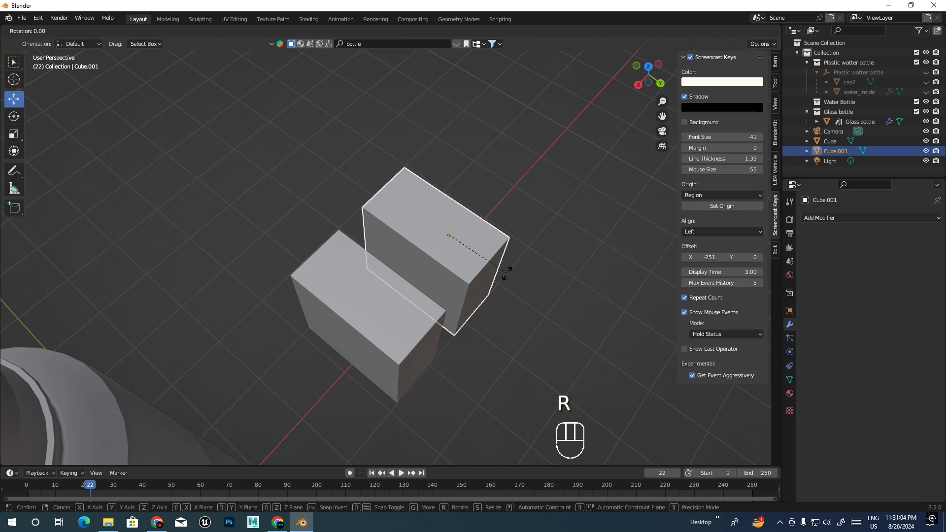
key("z")
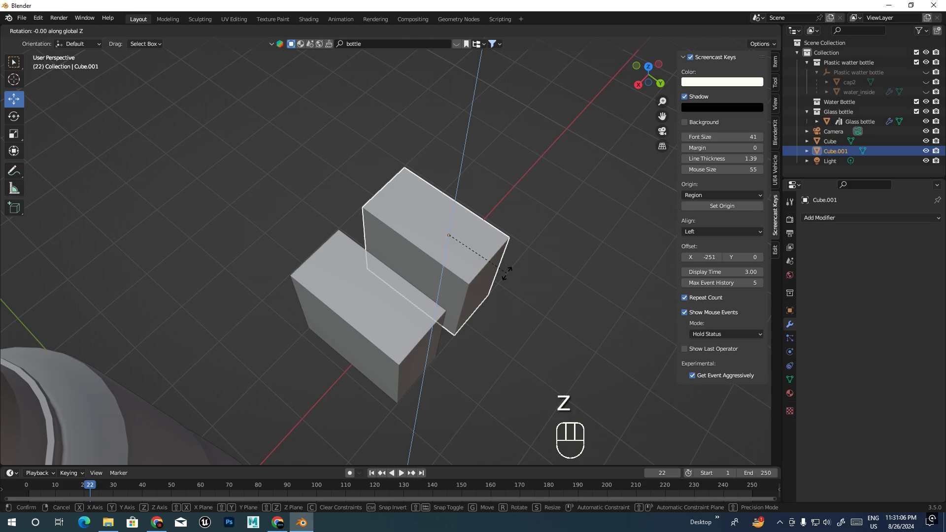
key("KP_1")
key("KP_8")
key("KP_0")
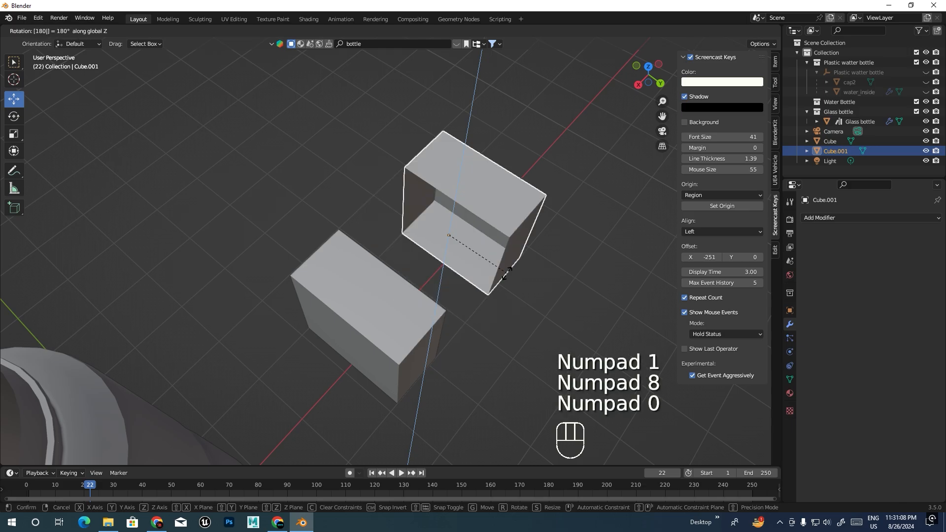
key("KP_Enter")
middle_click_drag(506, 273, 440, 297)
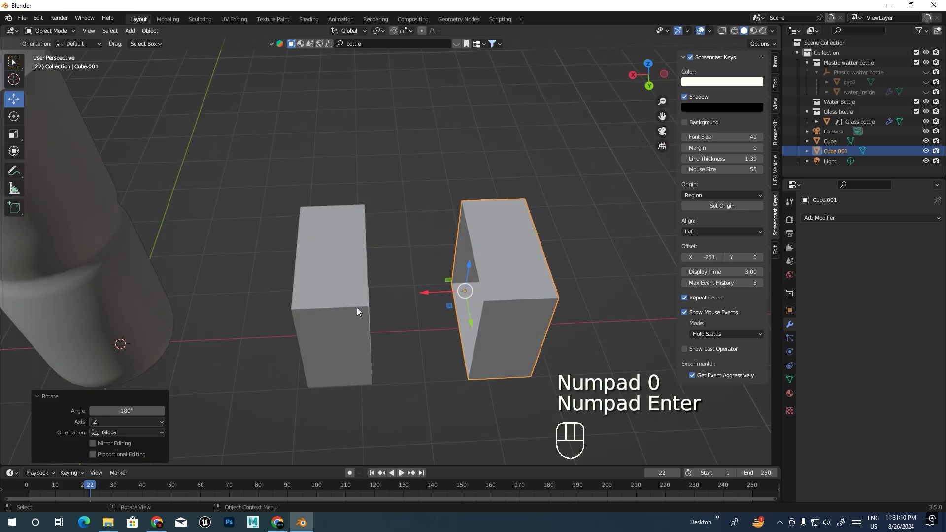
Join the rotated copy and the original box into one object, keeping the original as the active object
key("Tab")
key("Tab")
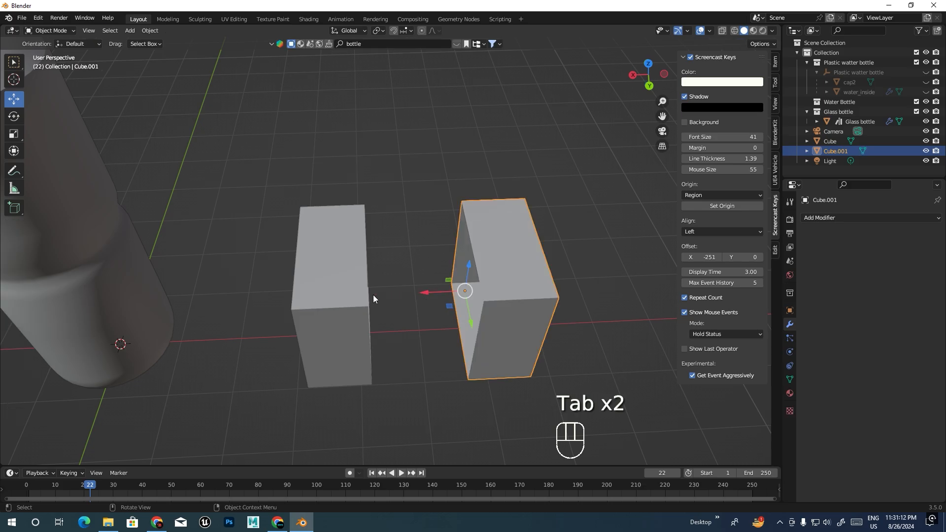
left_click(344, 292, "shift")
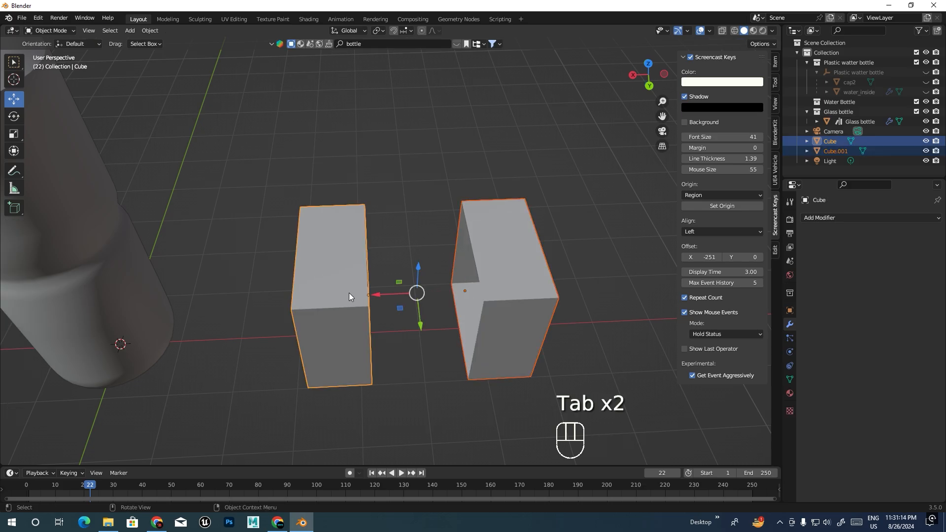
key("ctrl+j")
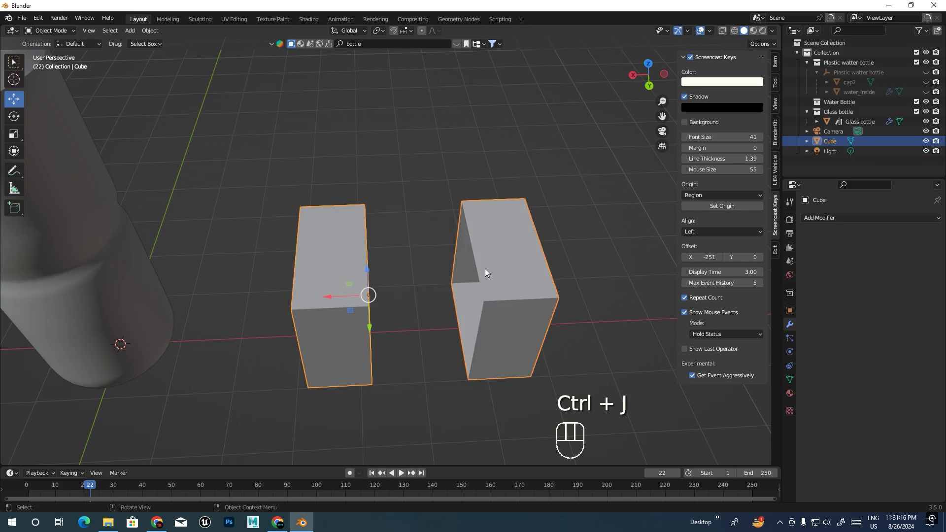
Select all faces of the rotated half in Edit Mode by repeatedly growing the selection from one of its top faces
key("Tab")
key("3")
left_click(506, 270)
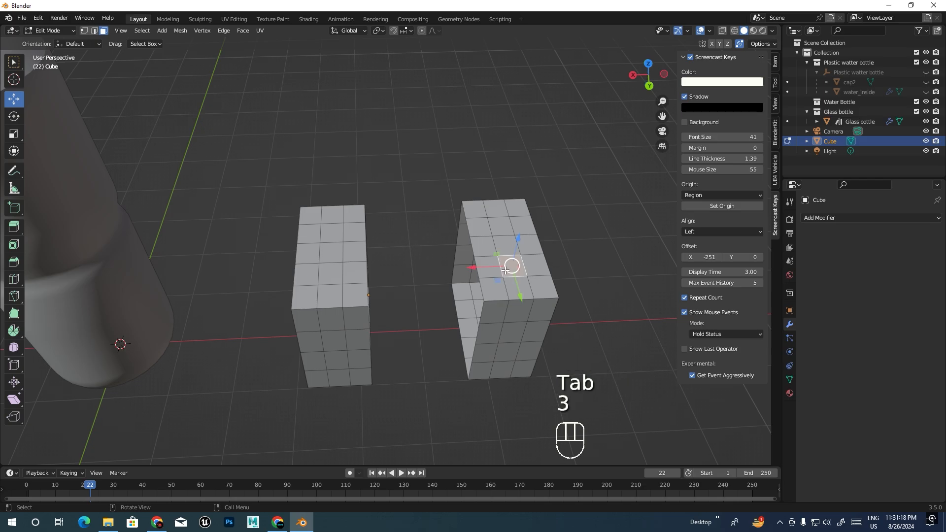
key("ctrl+KP_Add")
key("ctrl+KP_Add")
key("ctrl+KP_Add")
key("ctrl+KP_Add")
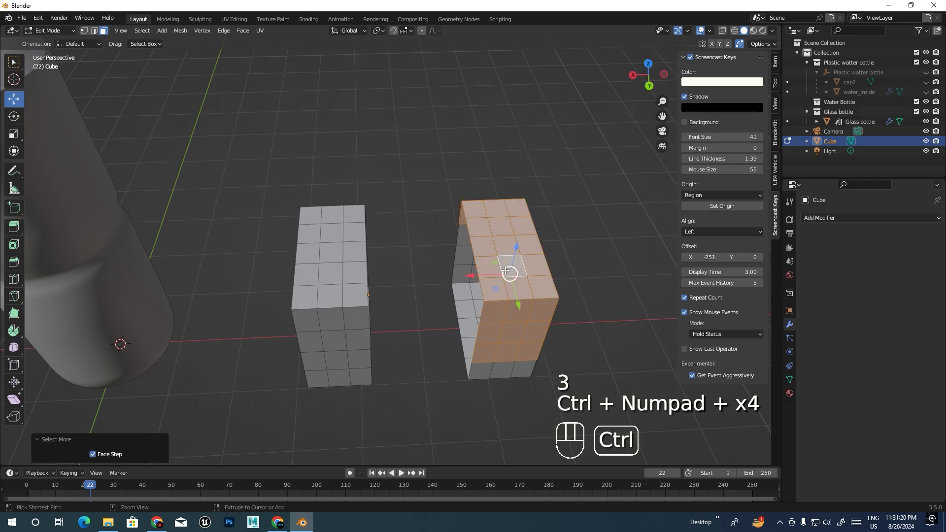
key("ctrl+KP_Add")
key("ctrl+KP_Add")
key("ctrl+KP_Add")
key("ctrl+KP_Add")
key("ctrl+KP_Add")
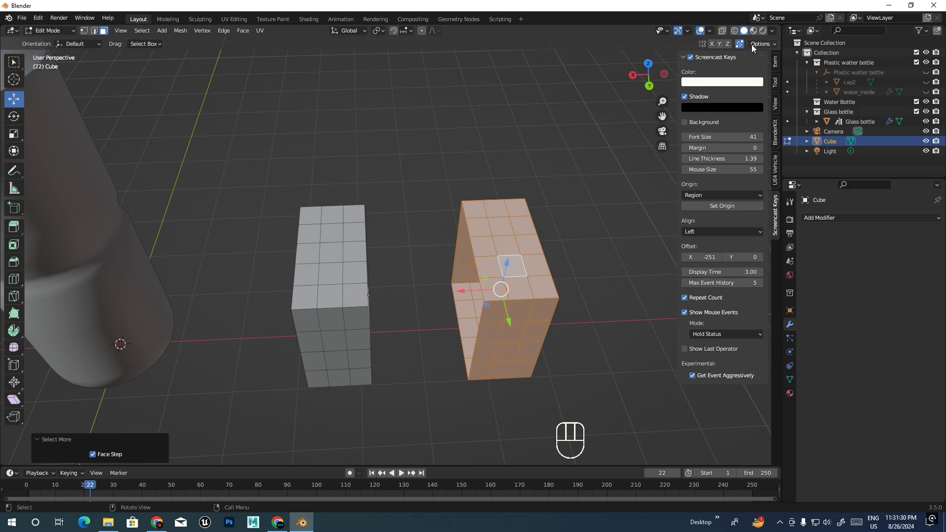
left_click(140, 31)
mouse_move(121, 31)
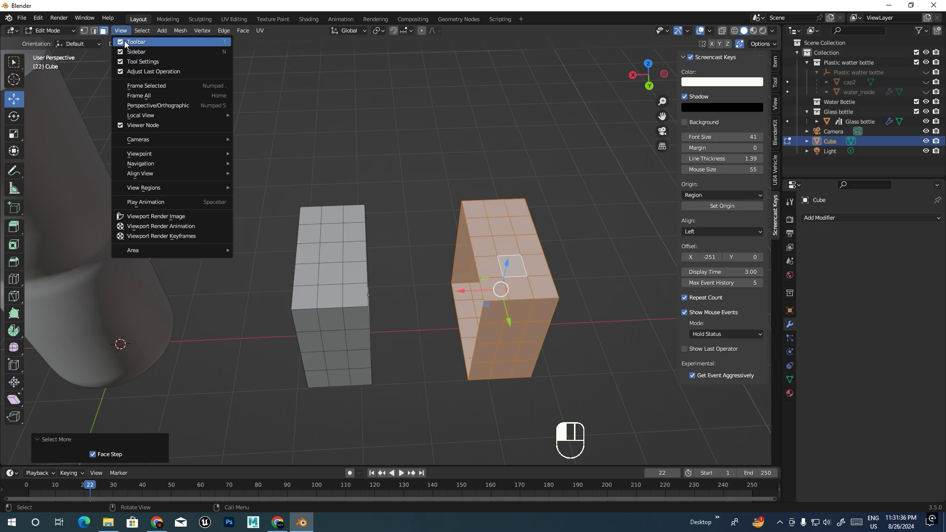
left_click(301, 59)
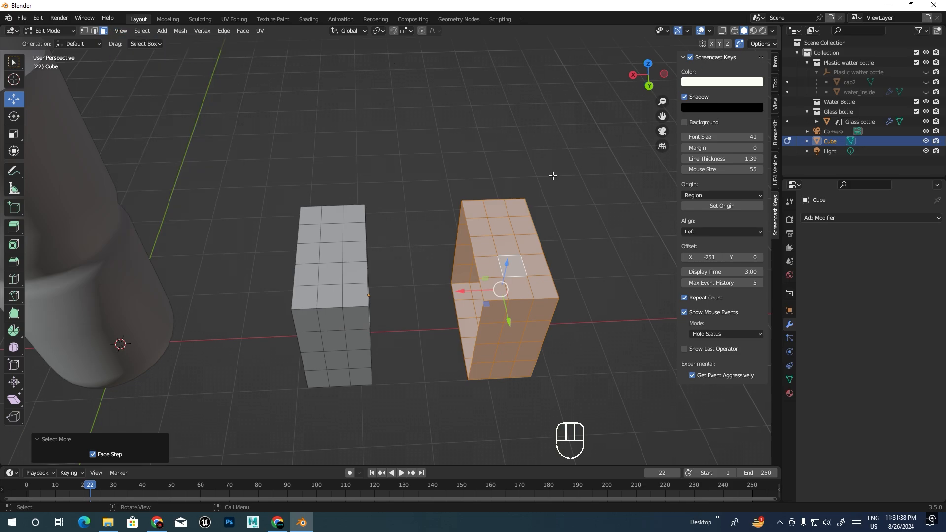
Switch to vertex selection and move the selected half about 1.52 m along X against the other half
key("Tab")
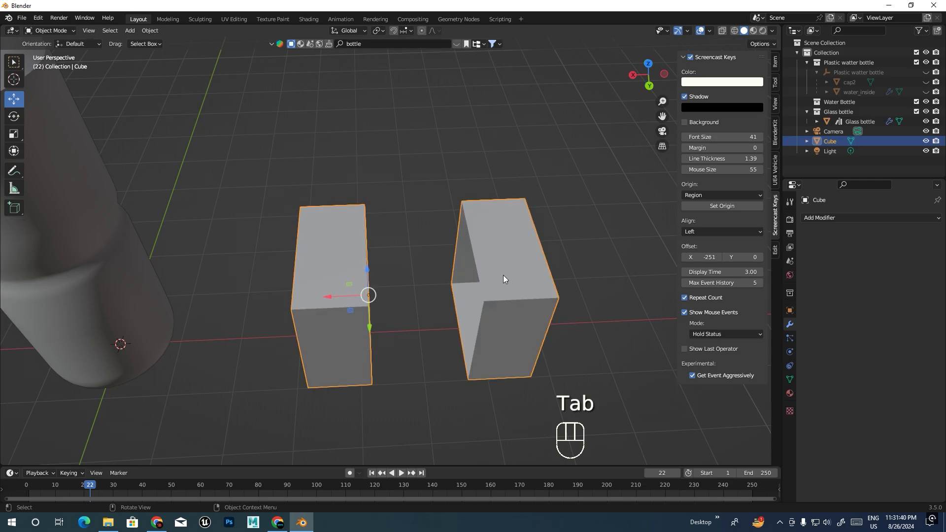
key("Tab")
key("1")
left_click_drag(459, 290, 363, 307)
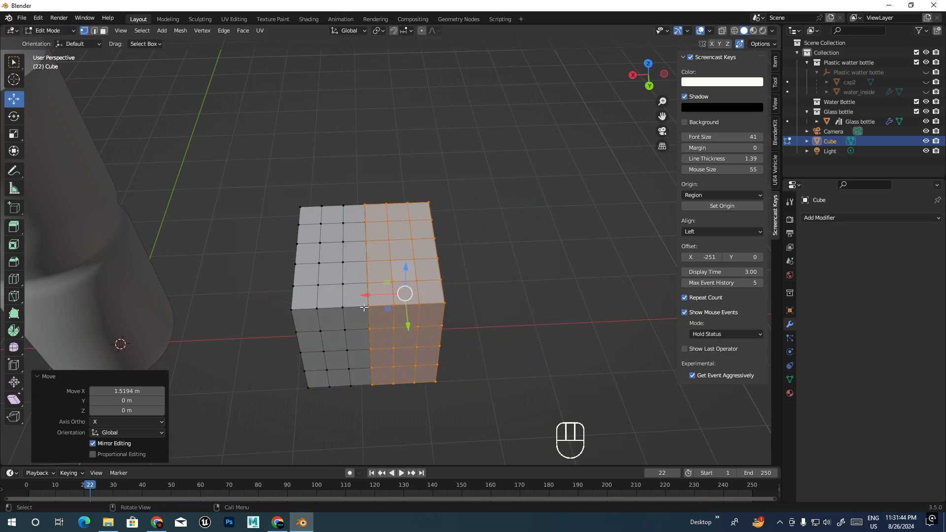
Shift the selected half about 0.0006 m along X to narrow the seam, and inspect the joint up close
scroll(363, 307, "up", 5)
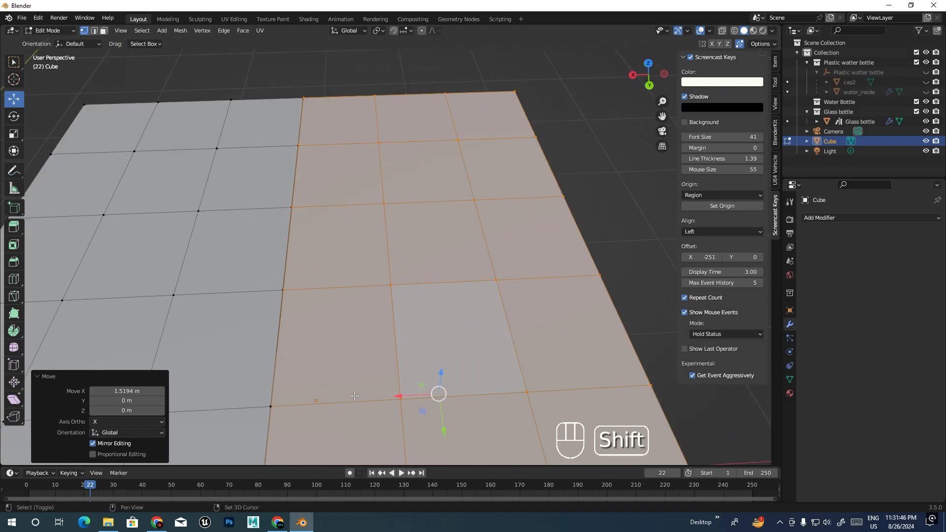
middle_click_drag(354, 396, 397, 272, "shift")
left_click_drag(441, 274, 437, 276)
scroll(443, 271, "up", 4)
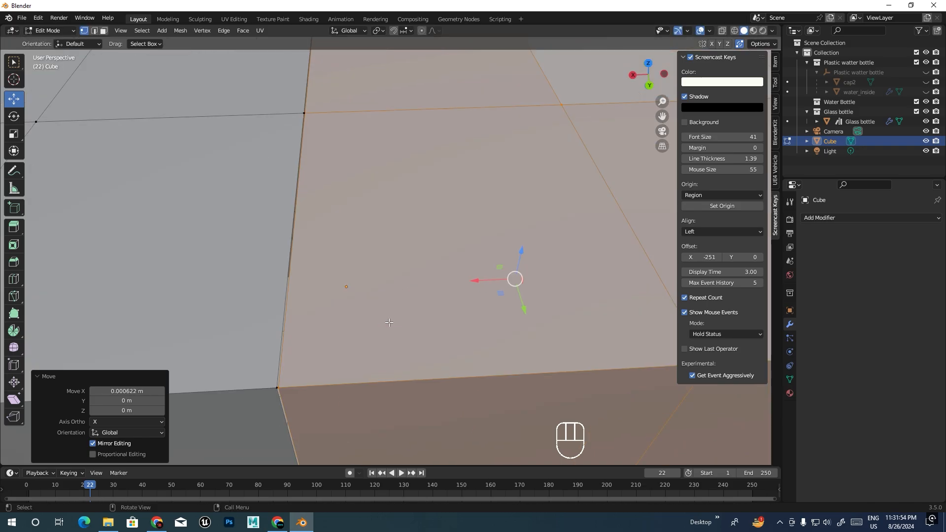
scroll(408, 260, "up", 2)
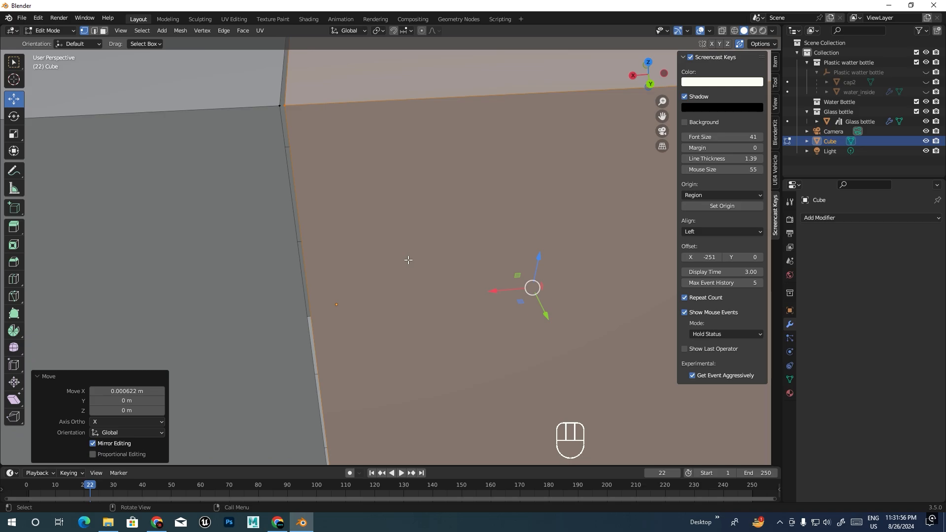
In top view, move the selected half about 0.0008 m along X to close the seam against the other half
key("KP_7")
scroll(402, 263, "up", 2)
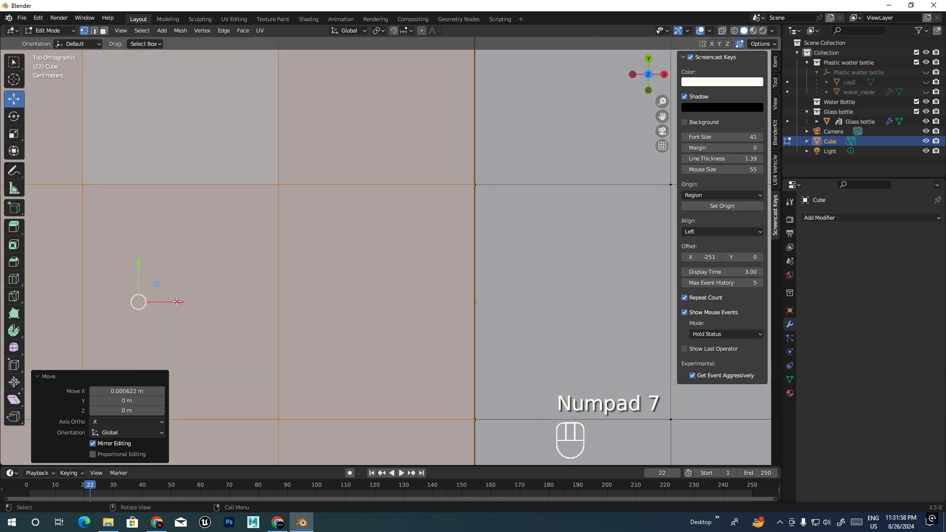
left_click_drag(180, 301, 180, 302)
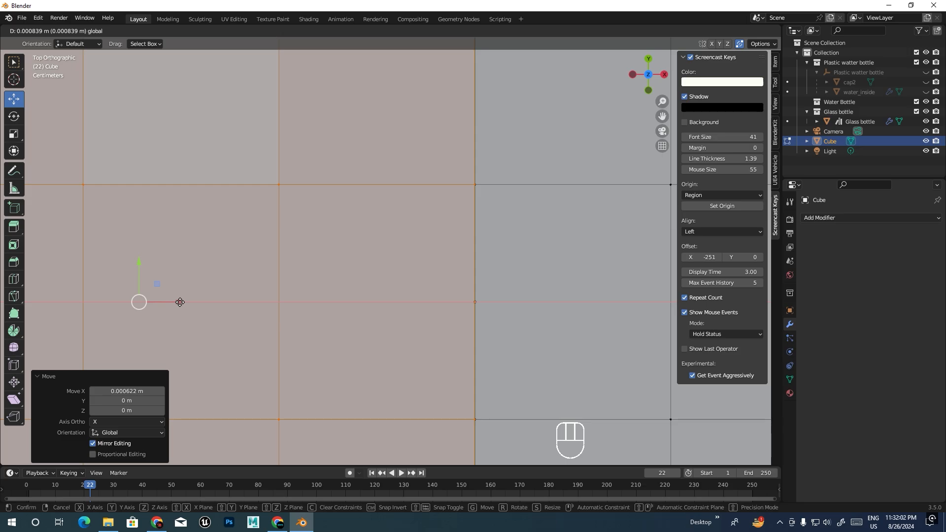
left_click_drag(180, 302, 179, 303)
scroll(336, 313, "down", 4)
middle_click_drag(439, 338, 435, 262)
scroll(427, 259, "down", 5)
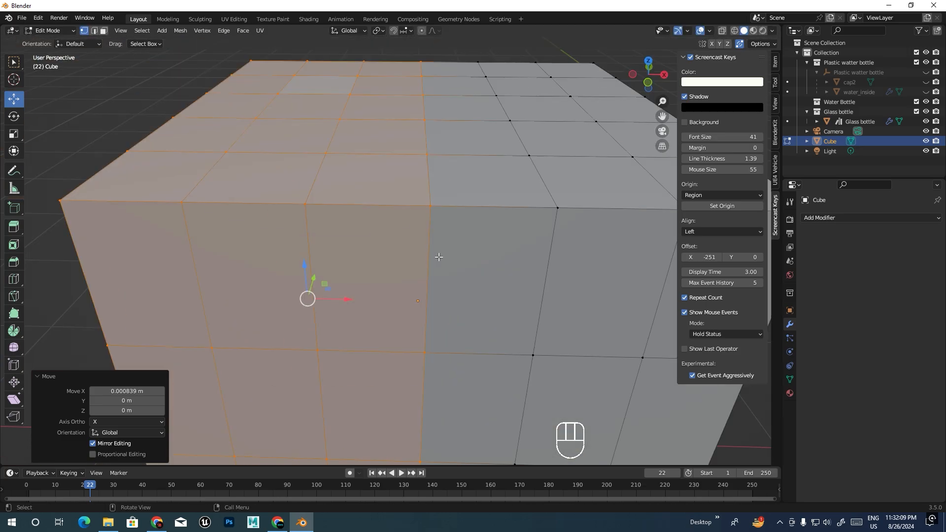
Try moving the seam's front top vertex to test whether the two halves are joined
left_click(432, 207)
mouse_move(452, 208)
left_mouse_down()
mouse_move(489, 209)
mouse_move(453, 224)
left_mouse_up()
key("ctrl+z")
key("ctrl+z")
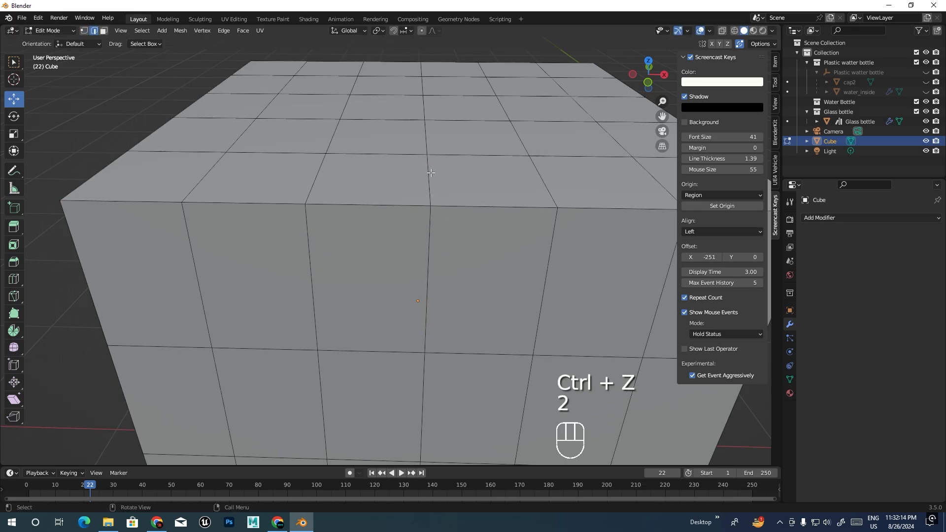
Select the whole seam edge loop in edge selection and move it about -0.119 m along X
left_click(431, 173, "alt")
left_click_drag(457, 301, 411, 302)
scroll(433, 304, "down", 3)
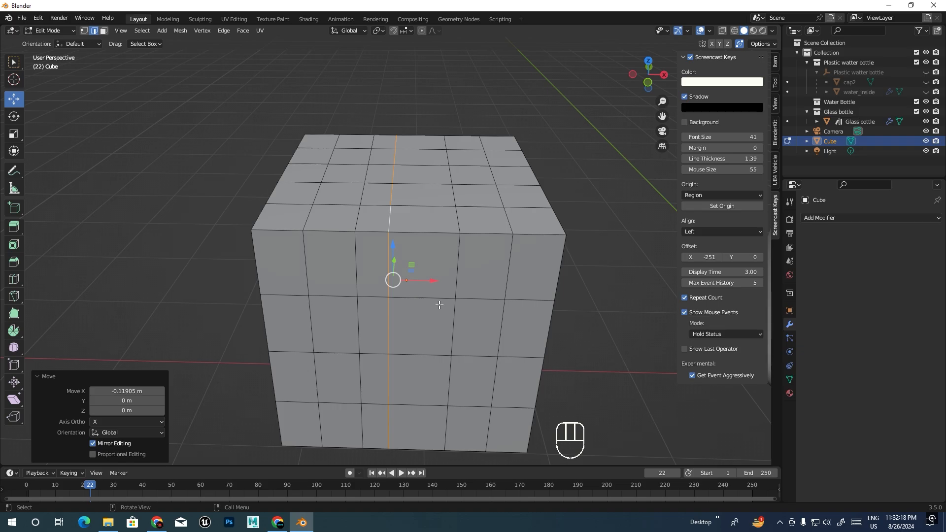
middle_click_drag(439, 305, 453, 309)
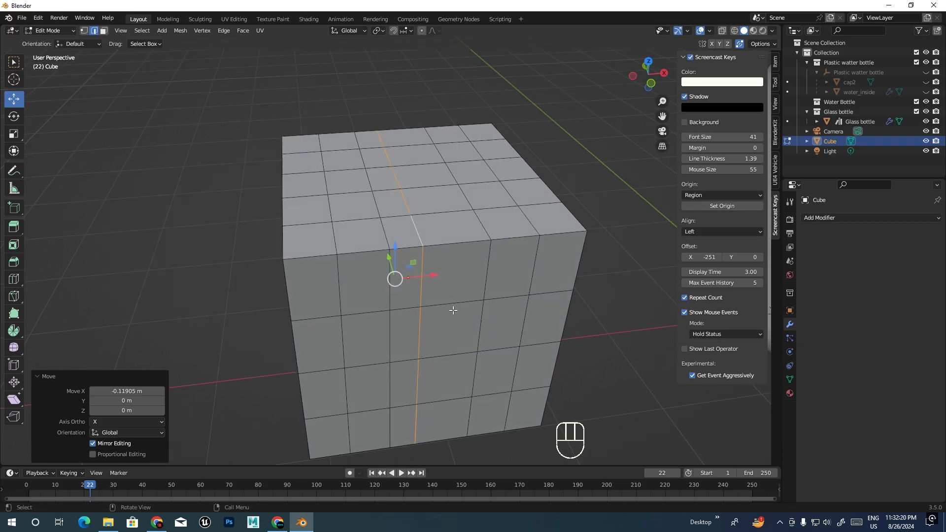
scroll(421, 281, "up", 2)
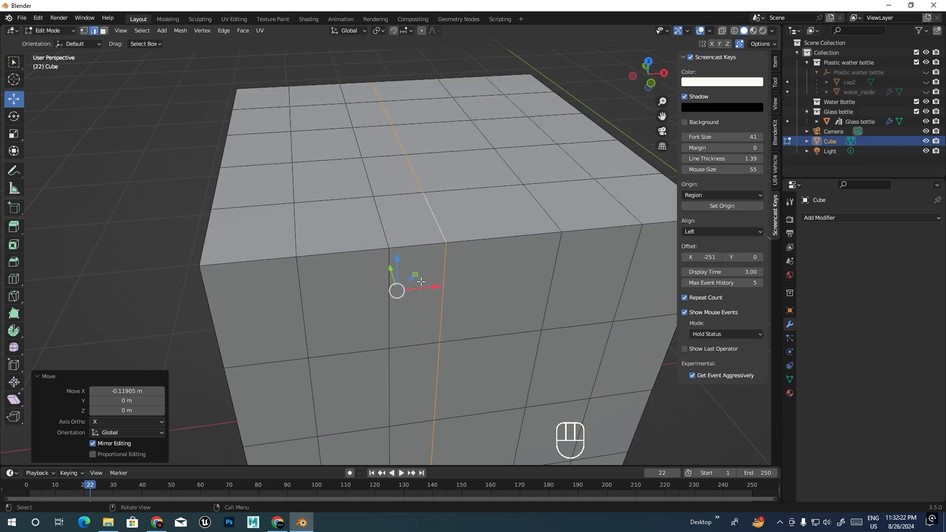
middle_click_drag(519, 249, 471, 245, "shift")
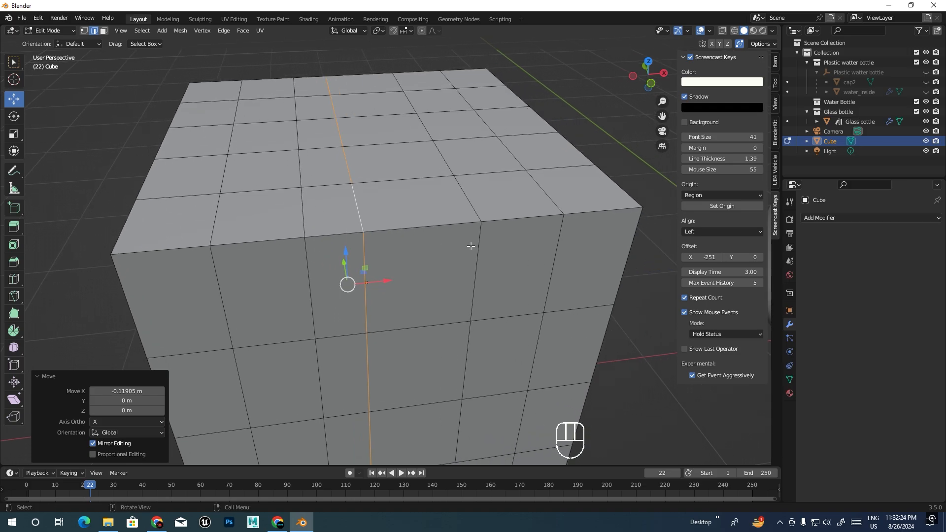
key("Tab")
key("Tab")
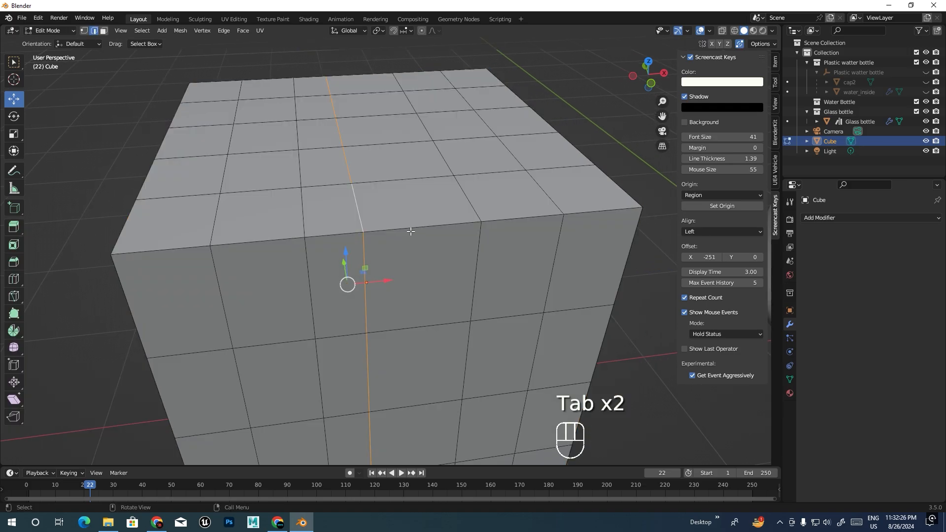
Switch to vertex selection and move the front top-edge vertex next to the seam loop along X, keeping it just short of the seam vertex
key("1")
left_click(304, 237)
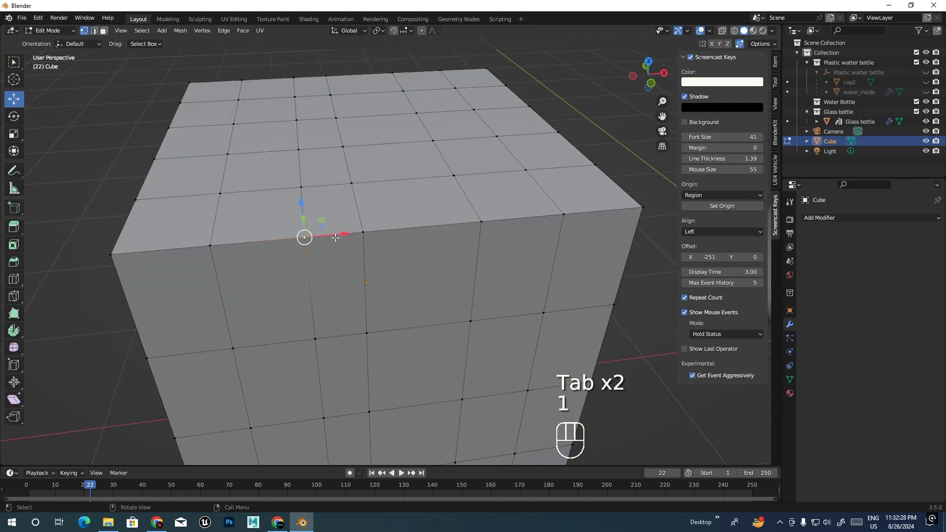
left_click_drag(345, 234, 392, 248)
scroll(374, 243, "up", 6)
left_click_drag(325, 186, 287, 196)
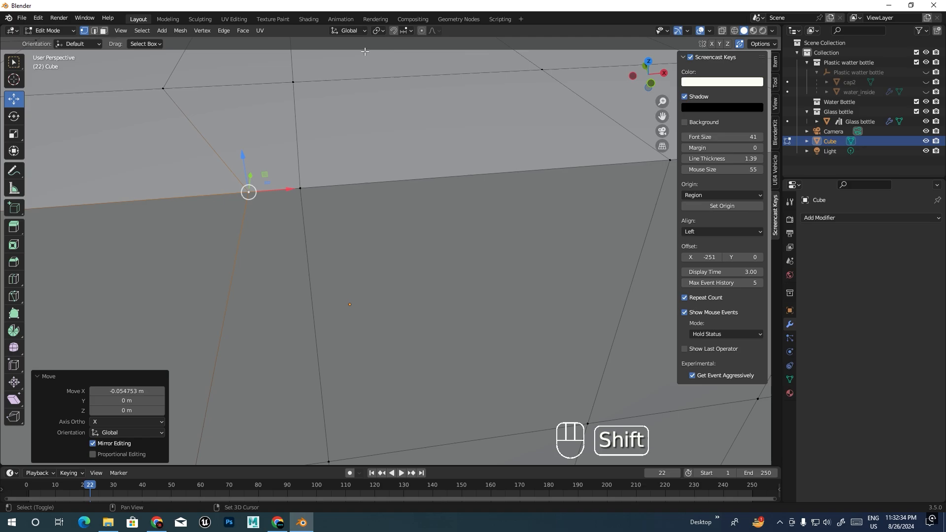
Snap the selected vertex along X onto the adjacent seam vertex with vertex snapping, and turn snapping off
key("shift+Tab")
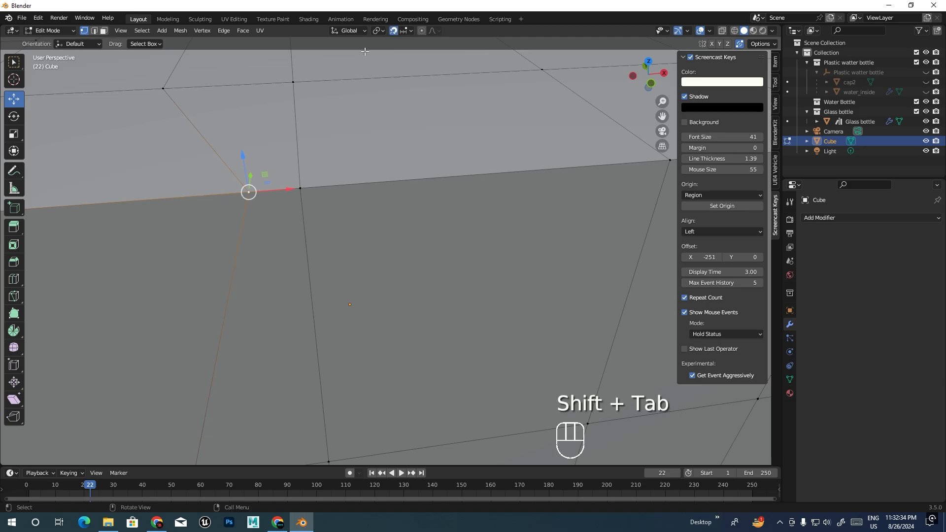
left_click(412, 31)
left_click(392, 70)
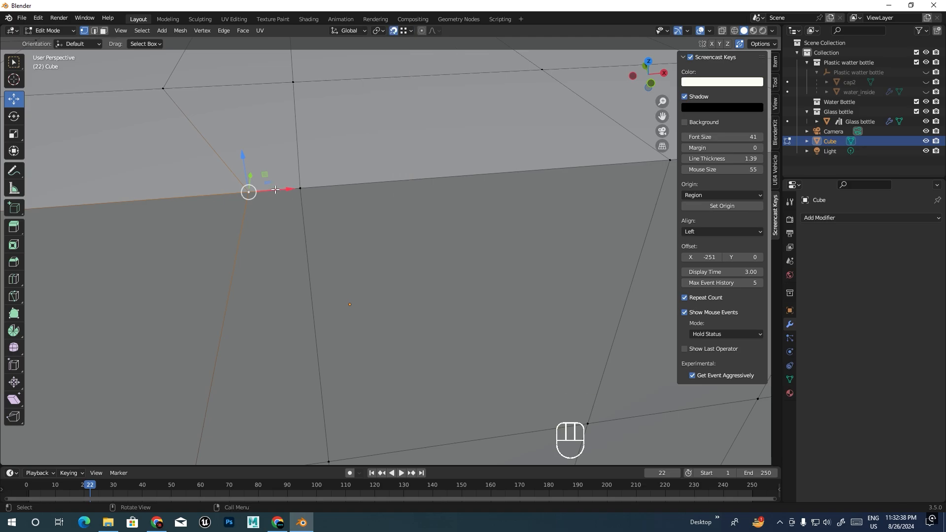
left_click_drag(248, 192, 300, 188)
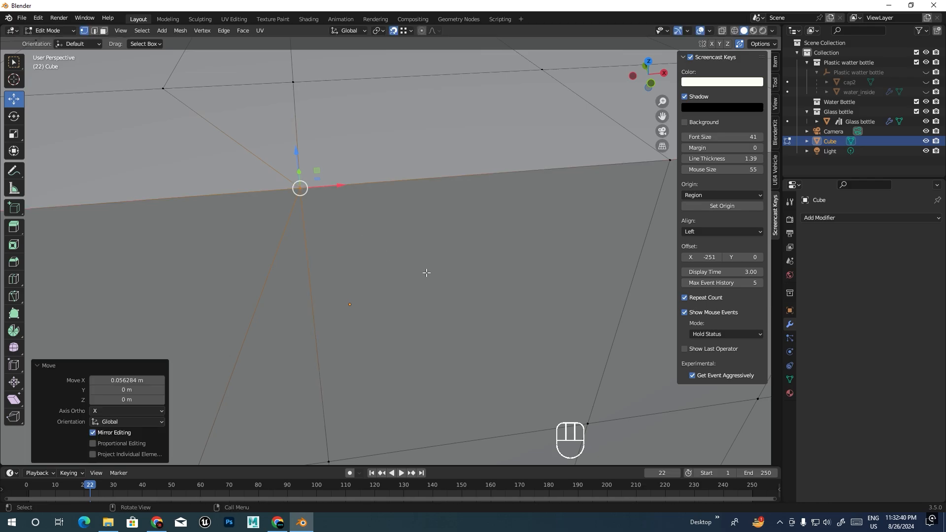
key("shift+Tab")
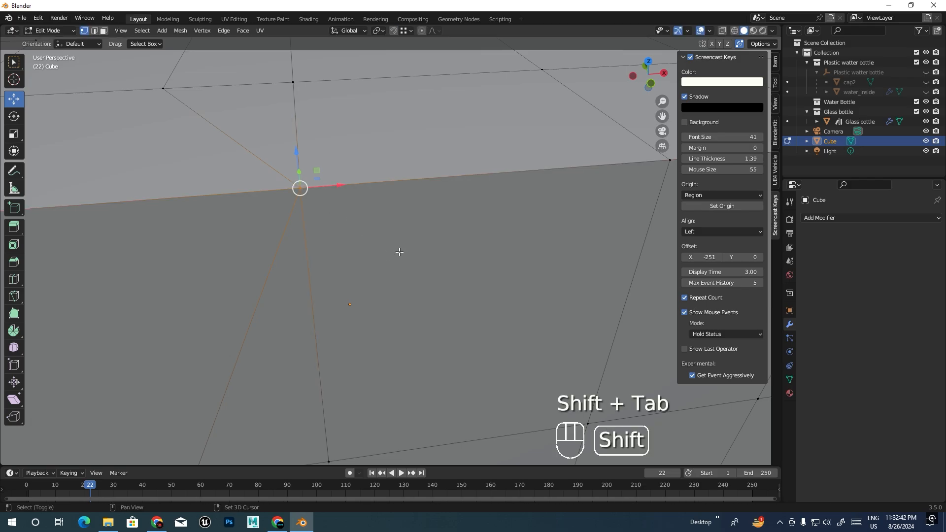
Test-move the snapped vertex and undo the last changes before returning to Object Mode
mouse_move(336, 194)
left_mouse_down()
mouse_move(244, 194)
mouse_move(336, 194)
left_mouse_up()
key("ctrl+z")
key("ctrl+z")
key("ctrl+z")
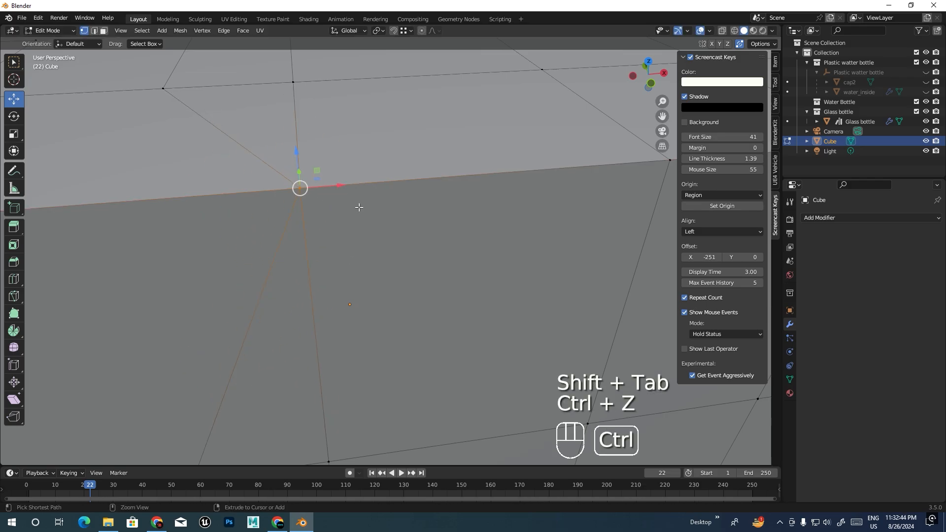
key("Tab")
scroll(496, 232, "down", 5)
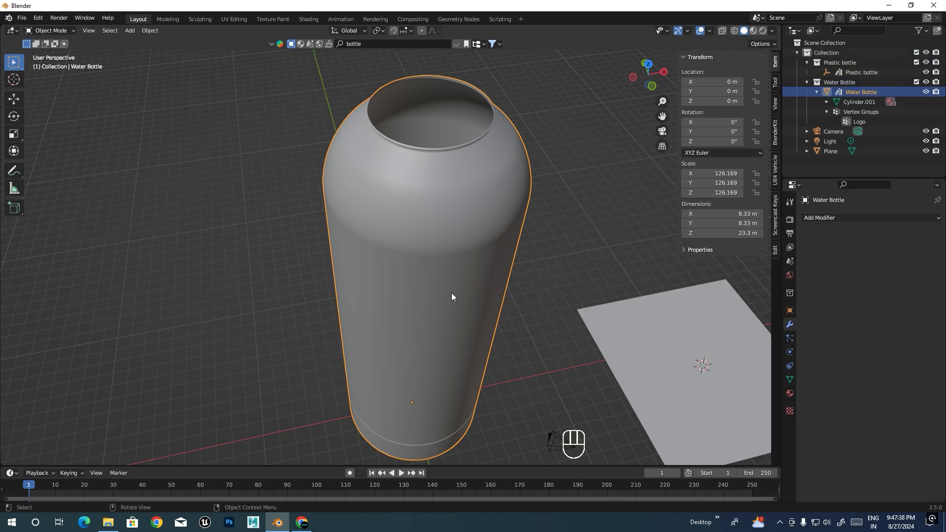
Enter Edit Mode on the Water Bottle and select one horizontal edge loop around its shoulder
key("Tab")
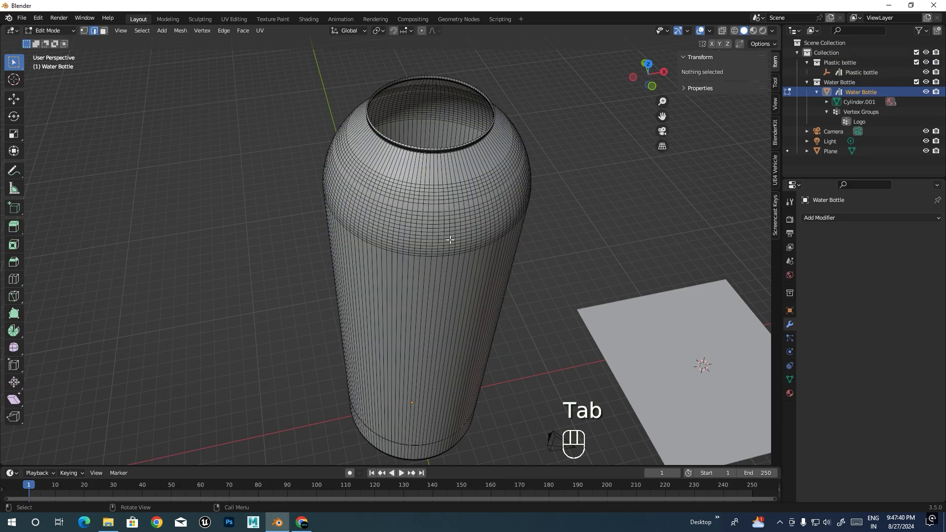
scroll(447, 237, "up", 3)
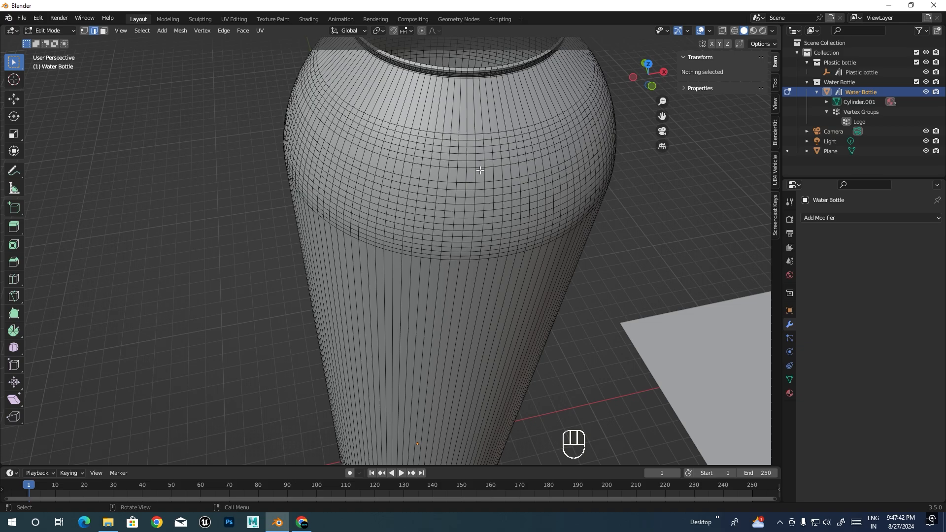
middle_click_drag(480, 170, 472, 160)
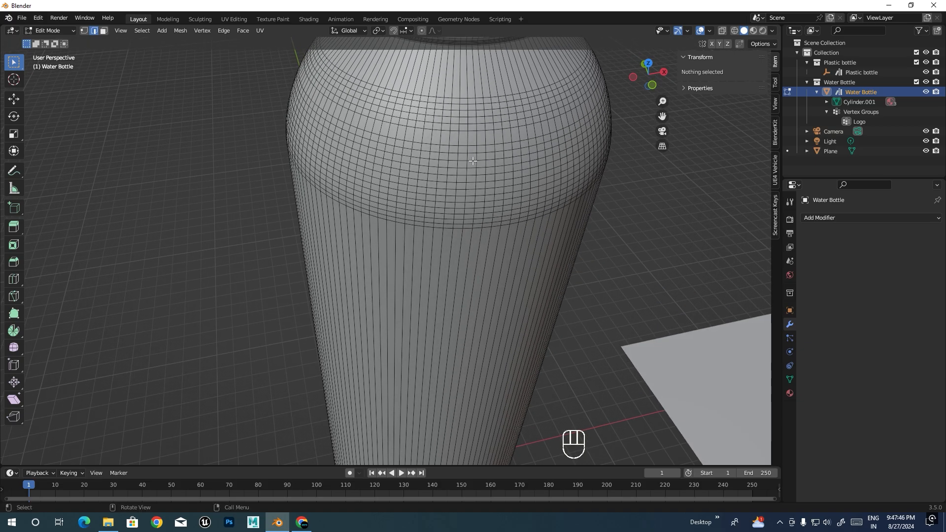
left_click(472, 161)
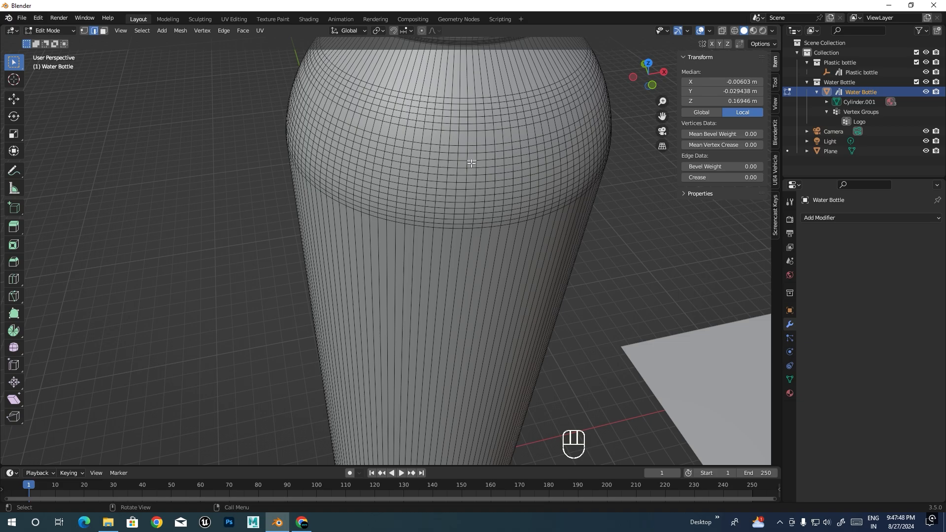
scroll(472, 163, "up", 3)
middle_click_drag(471, 163, 385, 190, "shift")
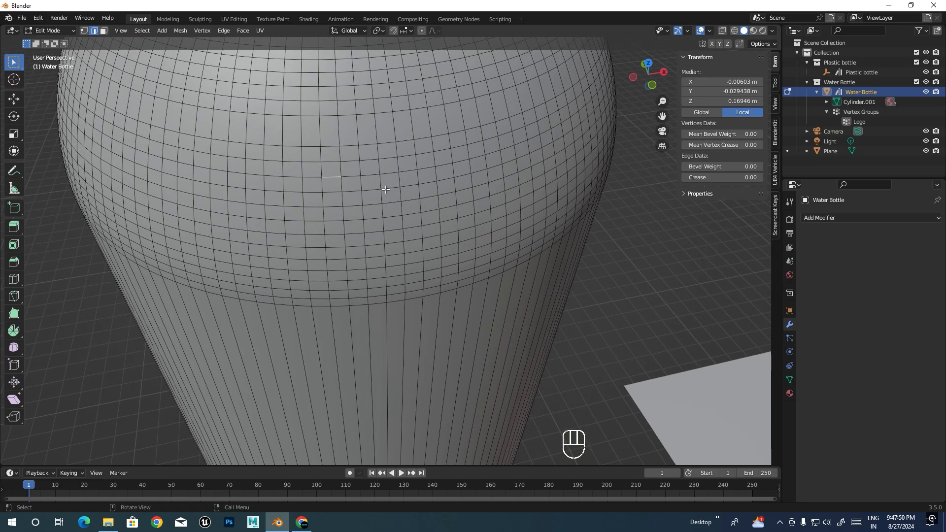
left_click(332, 176, "alt")
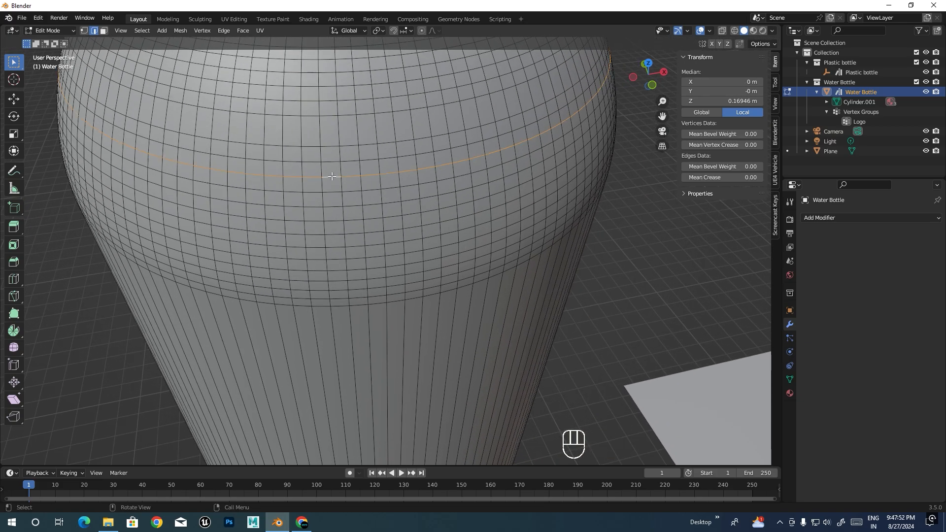
Try removing the selected shoulder loop with the Edges delete option, and undo the deletion
key("Delete")
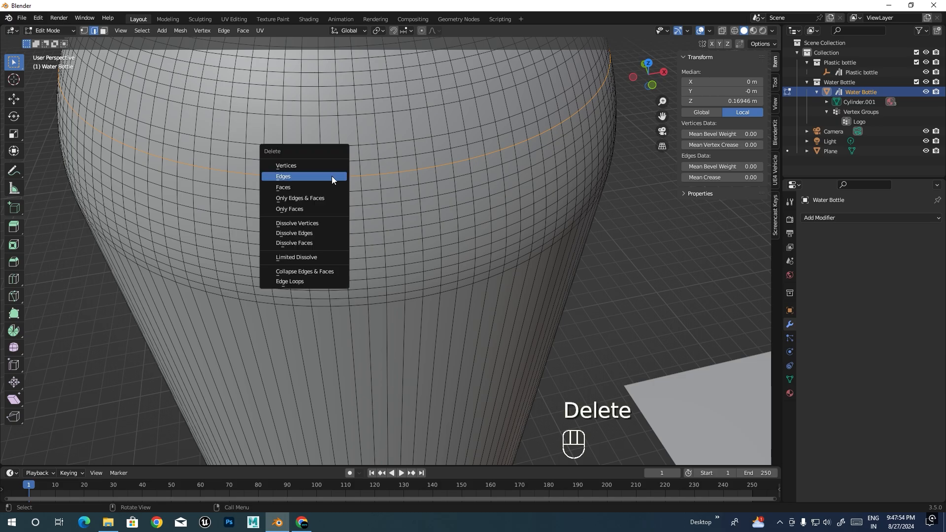
left_click(332, 176)
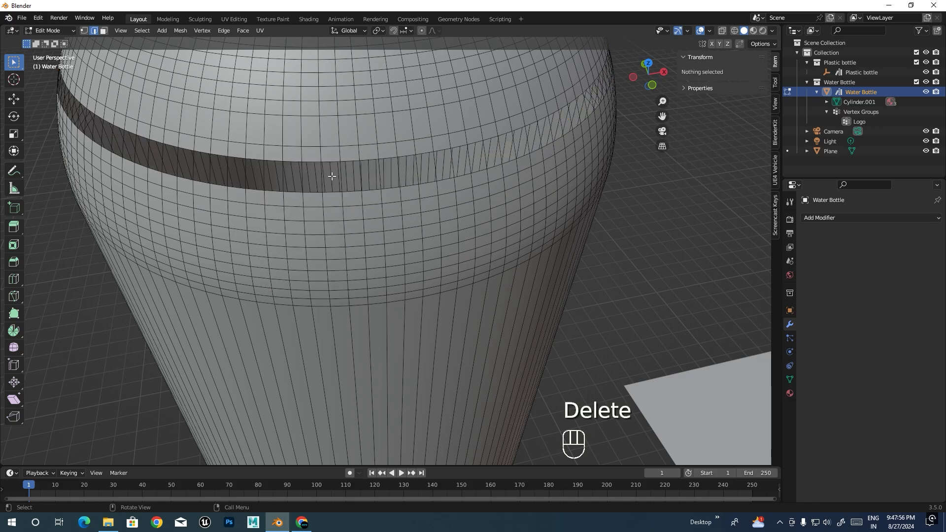
middle_click_drag(331, 175, 461, 231)
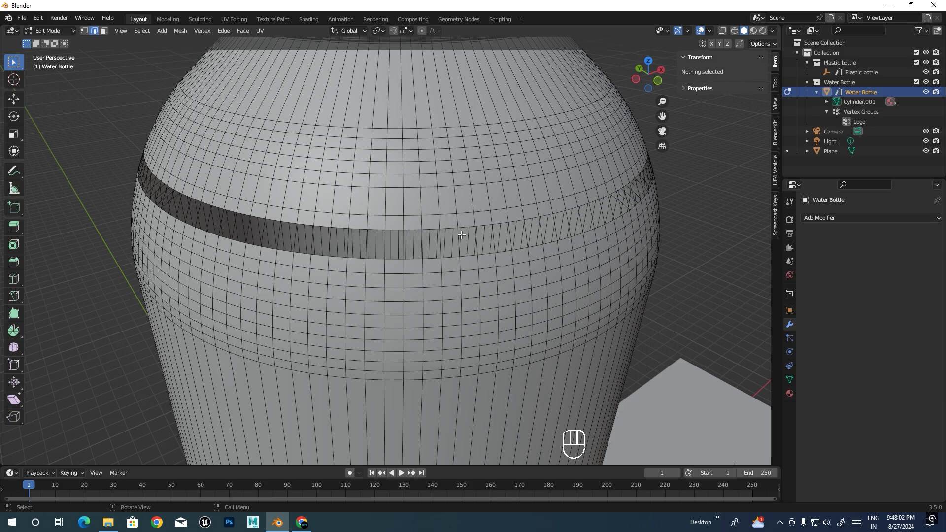
key("ctrl+z")
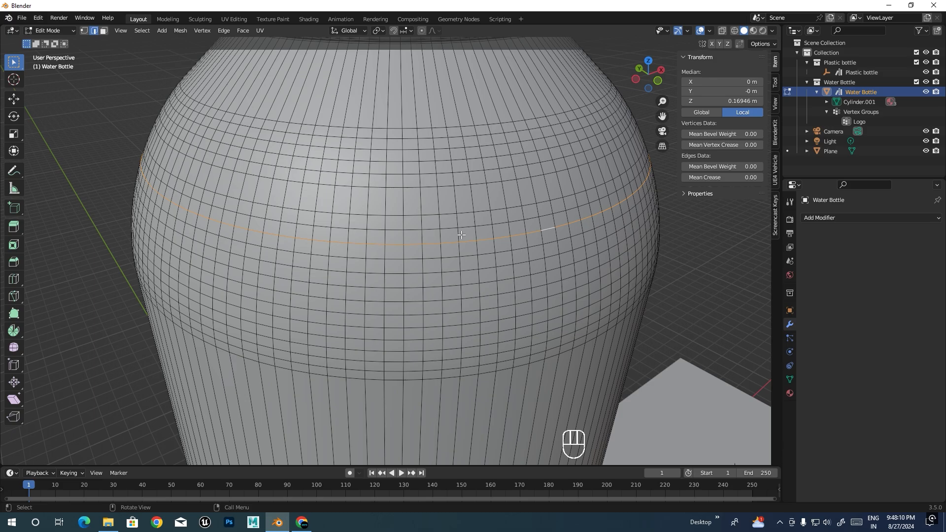
Remove the selected shoulder edge loop with Dissolve Edges
key("Tab")
key("Tab")
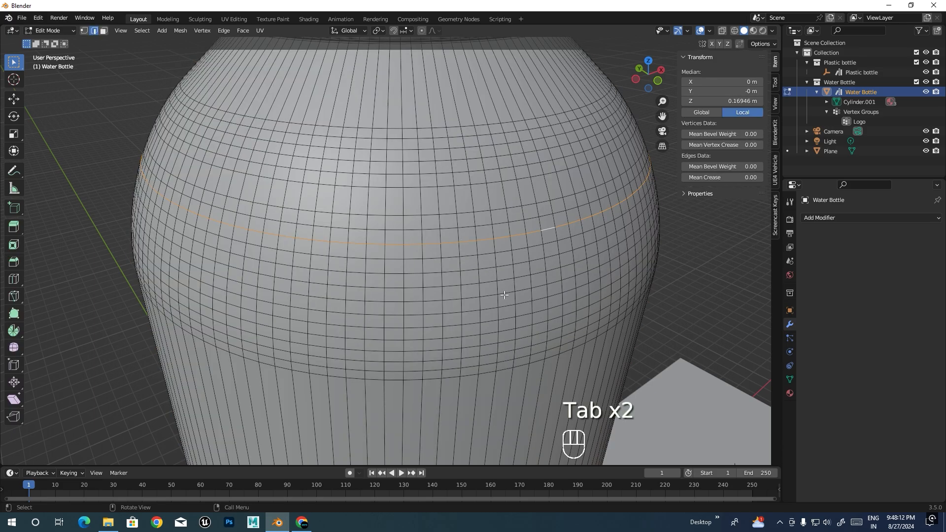
scroll(504, 295, "down", 3, "shift")
key("x")
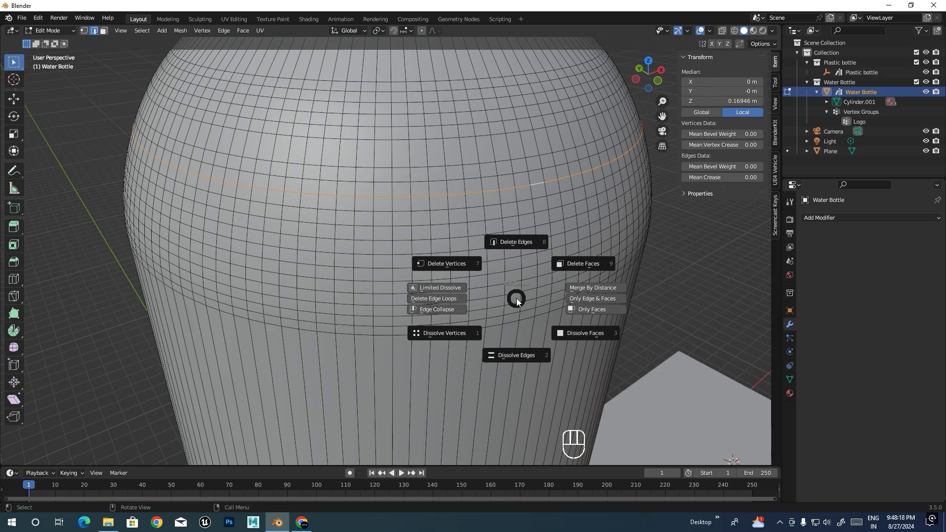
left_click(518, 354)
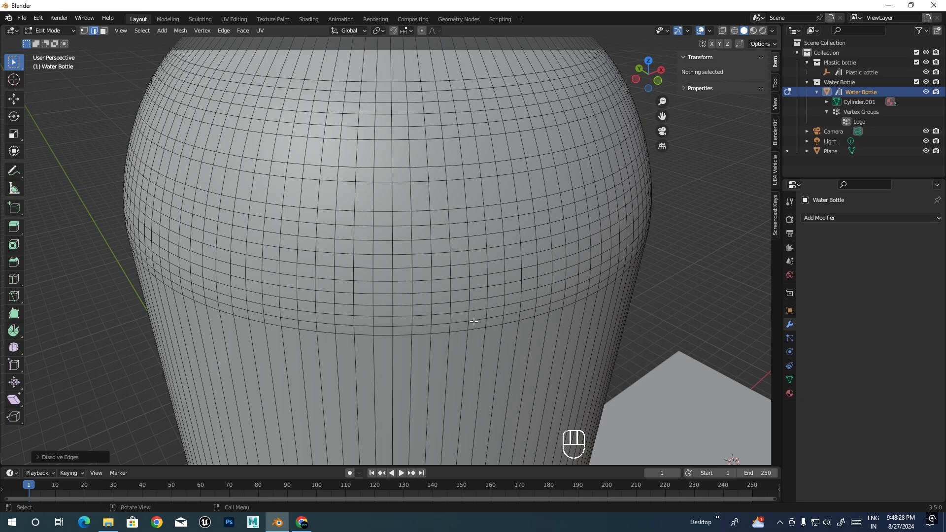
Select another horizontal edge loop lower on the bottle's shoulder and remove it with Dissolve Selection
middle_click_drag(471, 318, 494, 227, "shift")
left_click(459, 220)
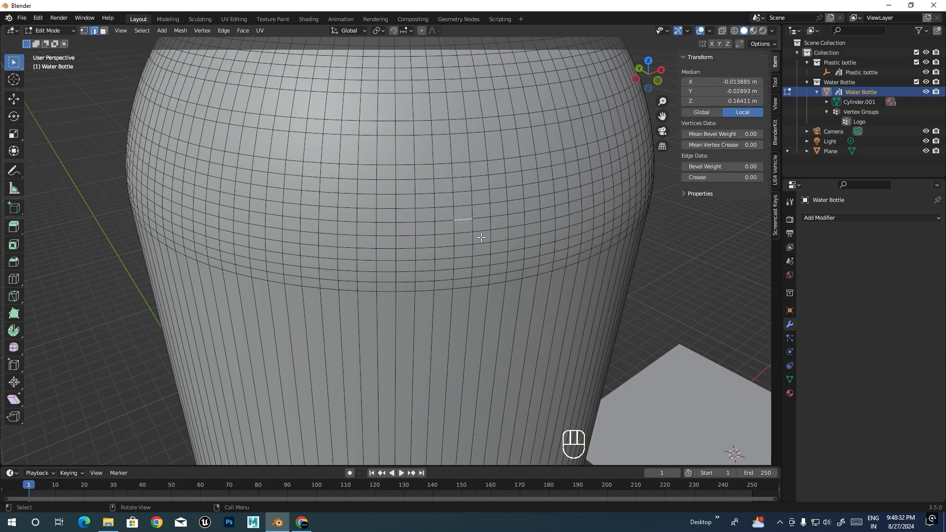
left_click(447, 224, "alt")
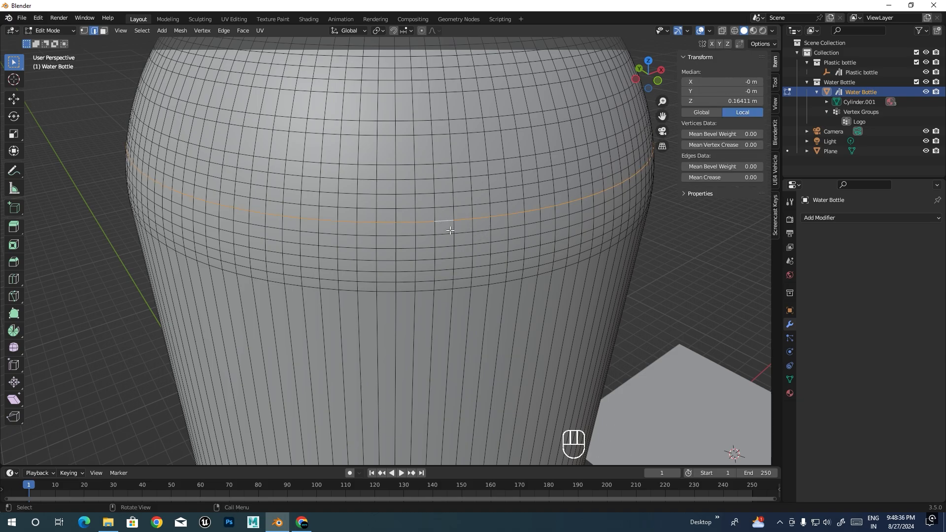
key("ctrl+x")
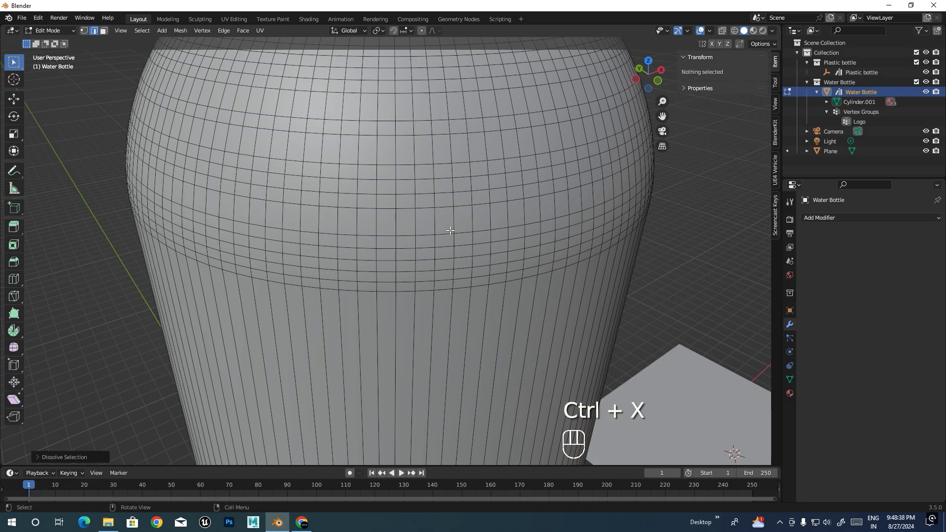
Return to Object Mode and select the plane beside the bottle
key("Tab")
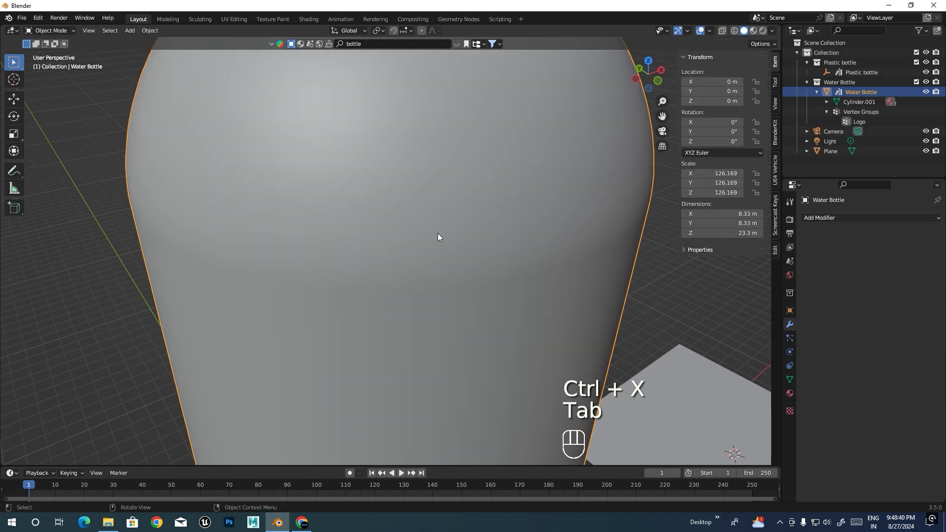
scroll(439, 237, "down", 3)
middle_click_drag(419, 268, 433, 289, "shift")
left_click(577, 384)
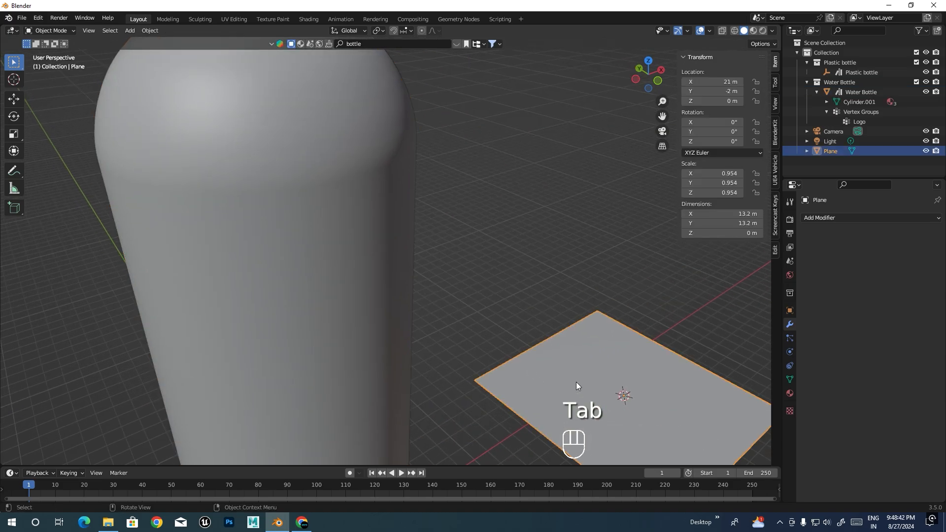
Select the plane's whole mesh in Edit Mode and remove its inner edges with Limited Dissolve
key("Tab")
middle_click_drag(577, 385, 543, 324, "shift")
scroll(543, 324, "up", 1)
middle_click_drag(601, 287, 531, 271, "shift")
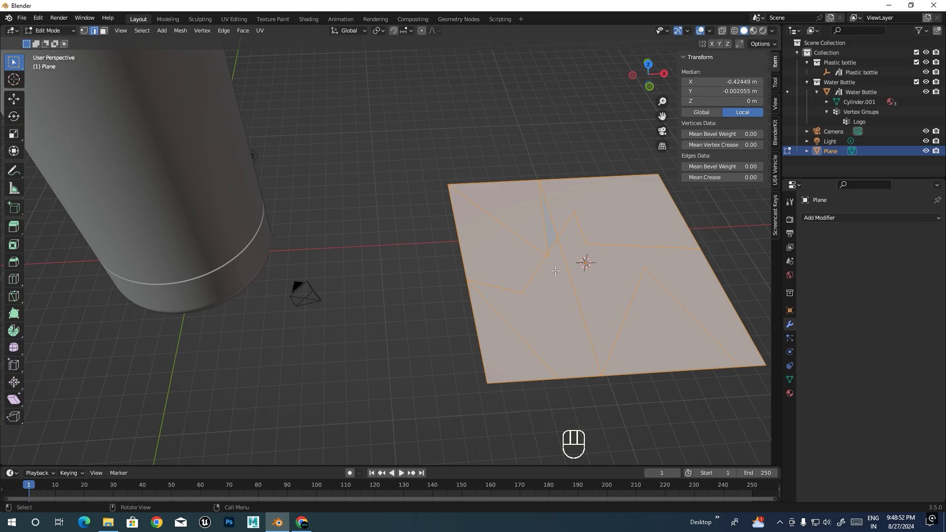
key("1")
left_click_drag(370, 129, 782, 425)
key("2")
left_click_drag(422, 110, 613, 282)
key("x")
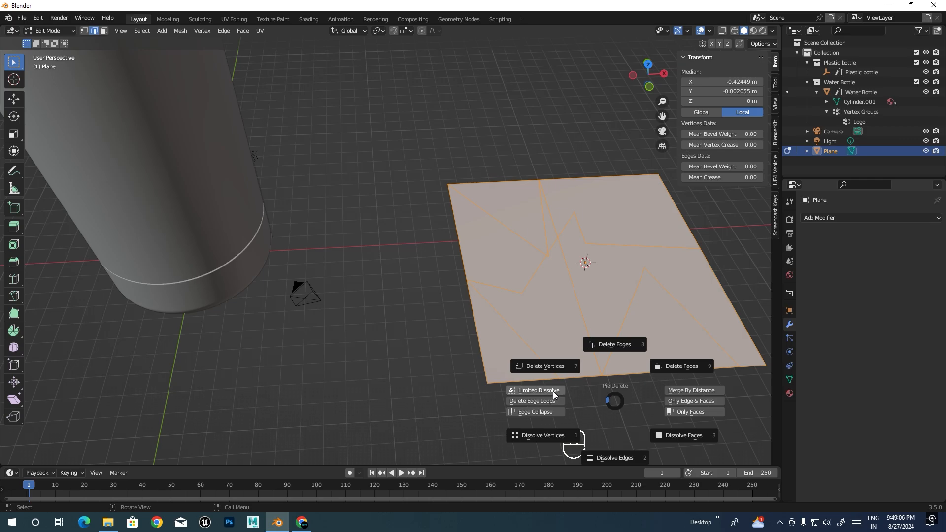
left_click(553, 392)
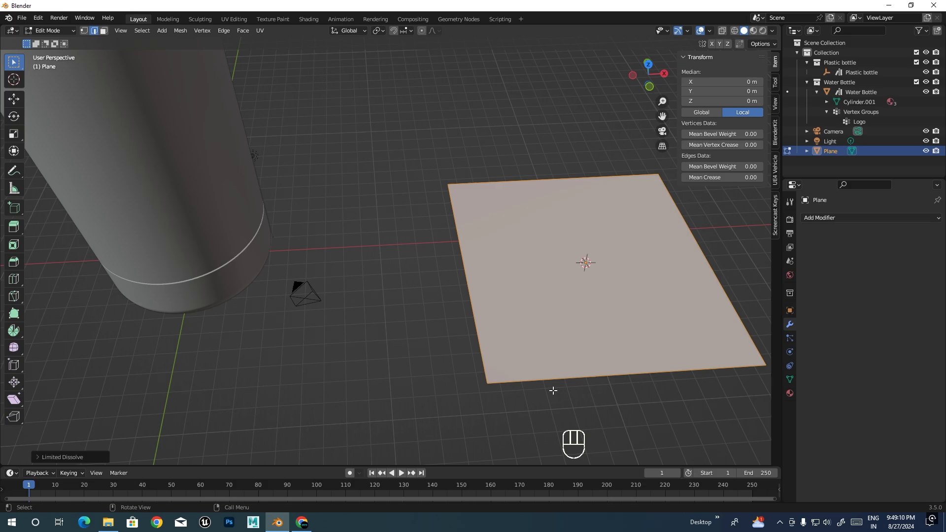
Return to Object Mode and delete the plane
key("Tab")
key("Delete")
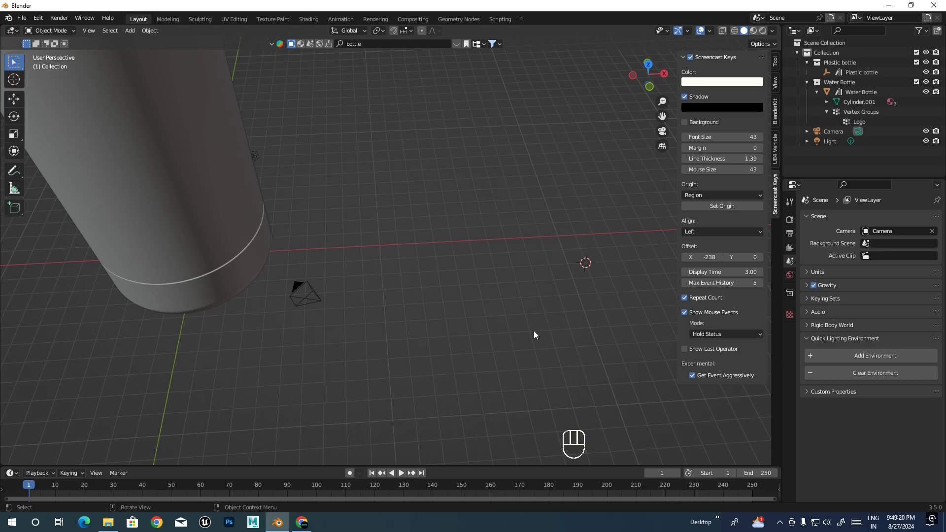
Select the Water Bottle object, enter Edit Mode, and select the edge loop around its mouth rim
middle_click_drag(534, 332, 382, 270, "shift")
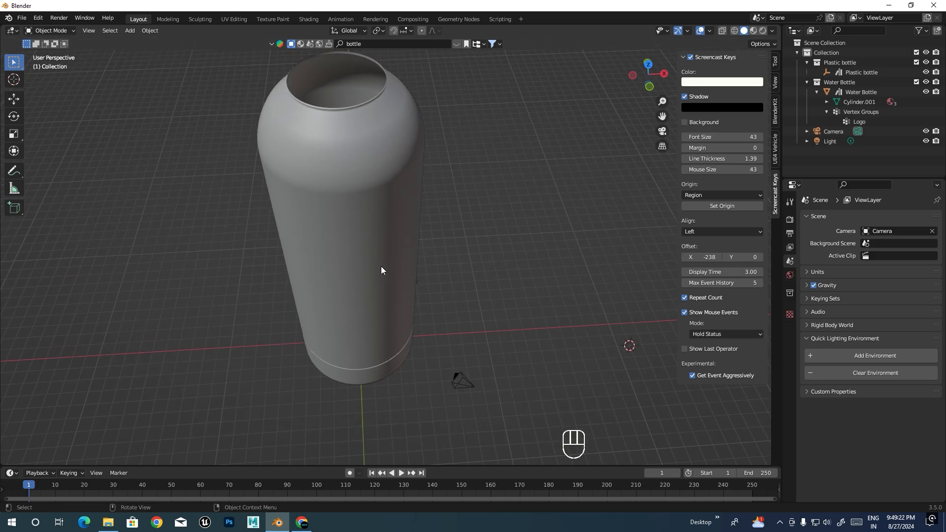
left_click(382, 271)
middle_click_drag(479, 232, 569, 324, "shift")
key("Tab")
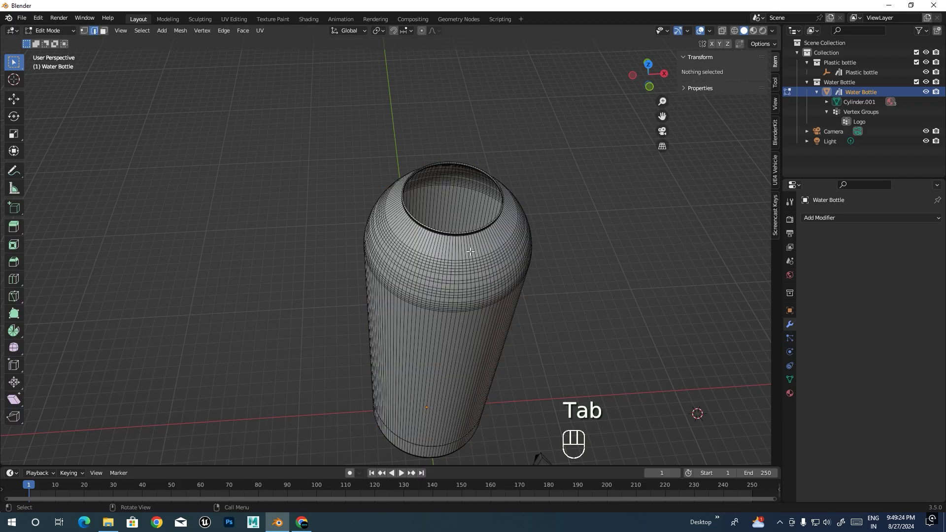
scroll(507, 291, "up", 6)
scroll(499, 274, "up", 4)
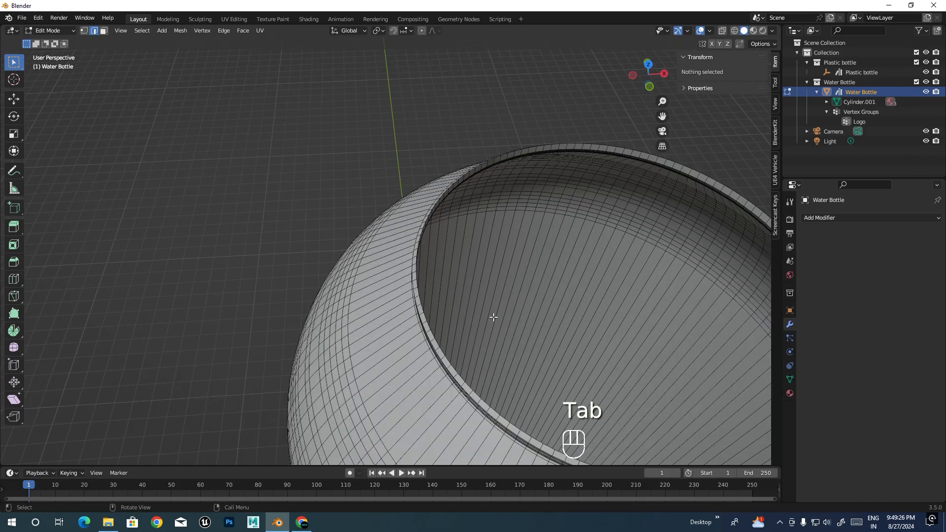
middle_click_drag(485, 330, 512, 219, "shift")
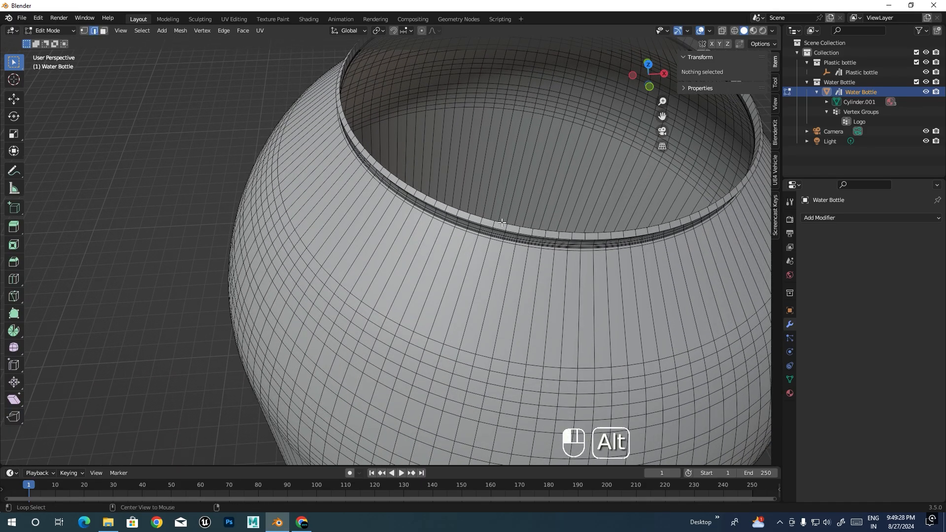
left_click(513, 219, "alt")
Try extruding the mouth rim loop upward freehand, and undo the extrusion
scroll(476, 233, "down", 3)
key("e")
left_click(458, 184)
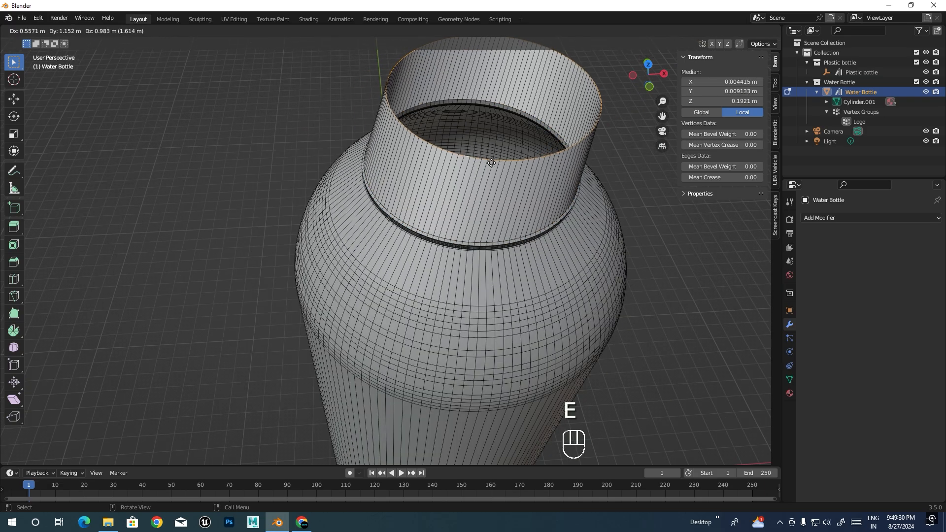
key("ctrl+z")
Extrude the rim loop to the cursor five times as a bent tube from the bottle's mouth, and view it in Object Mode
scroll(452, 266, "down", 3)
middle_click_drag(452, 266, 467, 266, "shift")
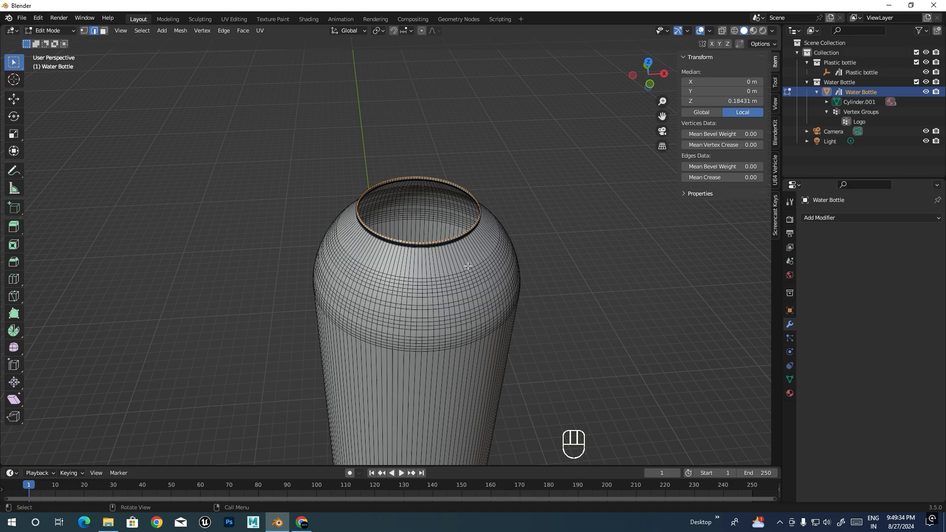
middle_click_drag(468, 334, 468, 308)
middle_click_drag(468, 308, 481, 358, "shift")
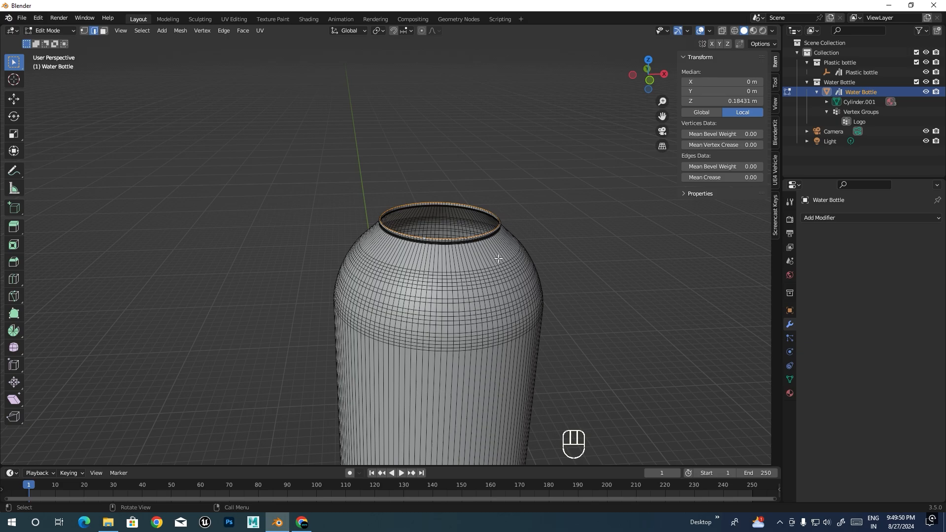
key("ctrl")
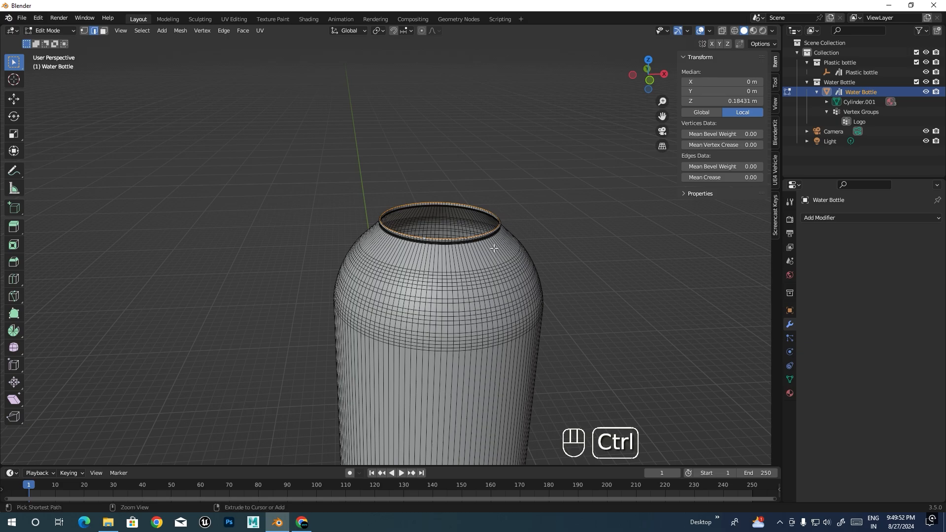
right_click(421, 121, "ctrl")
scroll(469, 105, "down", 3)
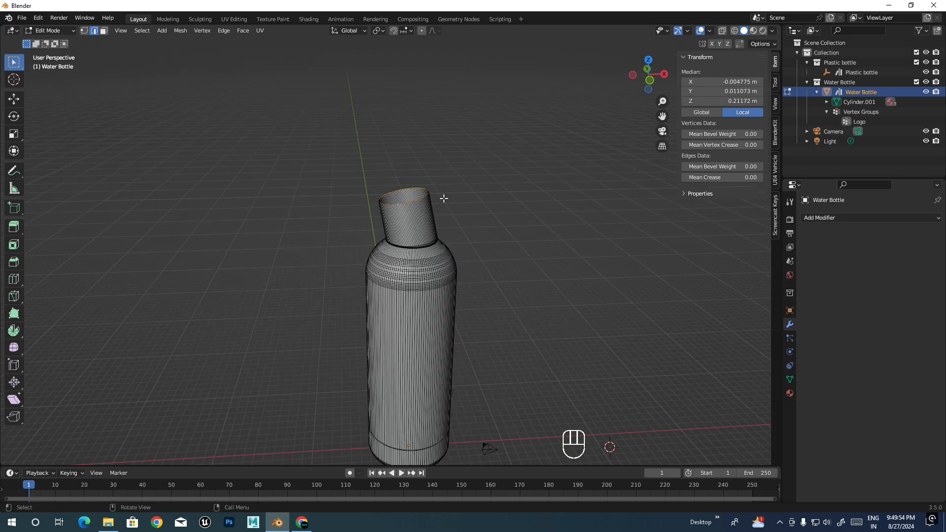
right_click(383, 110, "ctrl")
right_click(443, 80, "ctrl")
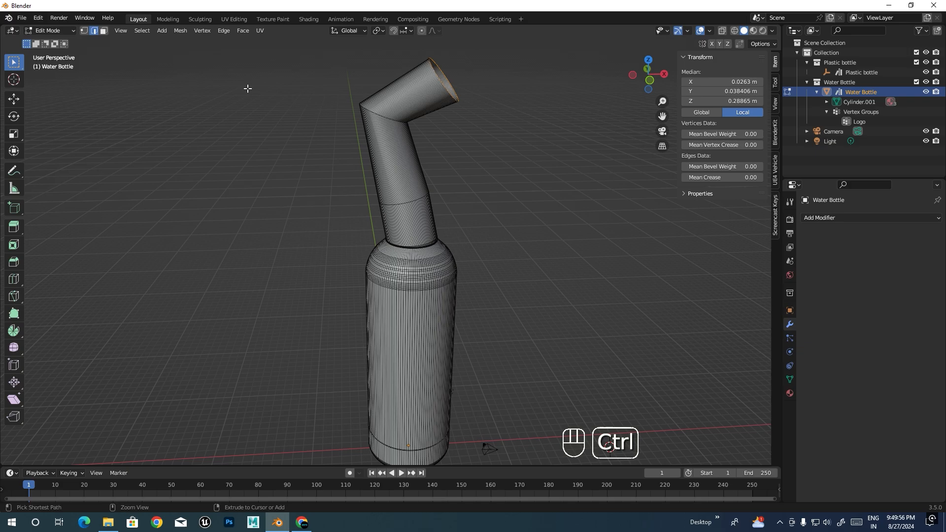
right_click(247, 88, "ctrl")
right_click(266, 193, "ctrl")
key("Tab")
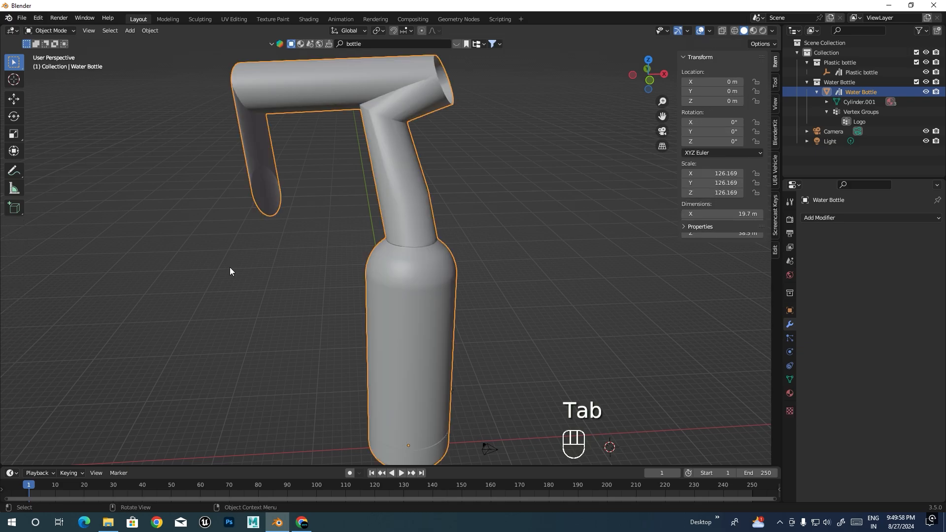
middle_click_drag(230, 271, 412, 144)
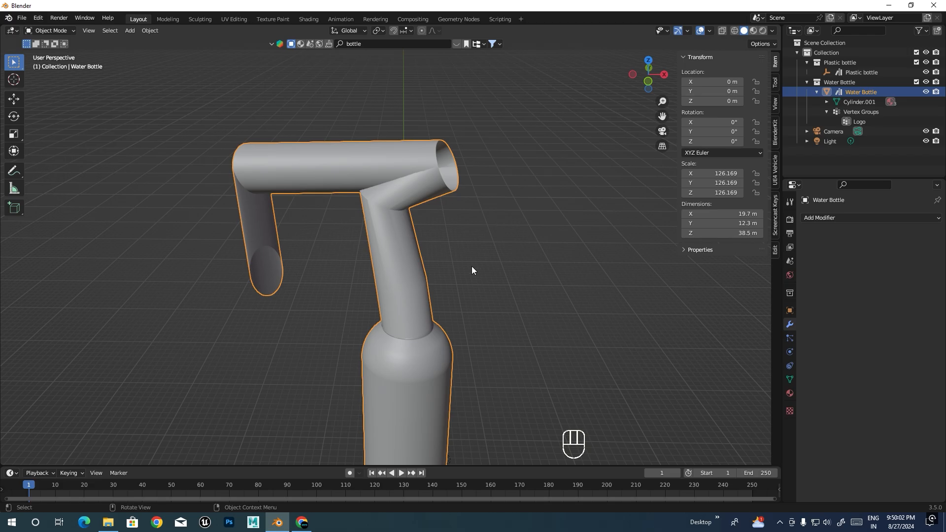
Undo all the tube extrusions from the bottle's mouth and return to Object Mode
scroll(471, 270, "down", 3)
key("ctrl+z")
key("ctrl+z")
key("ctrl+z")
key("ctrl+z")
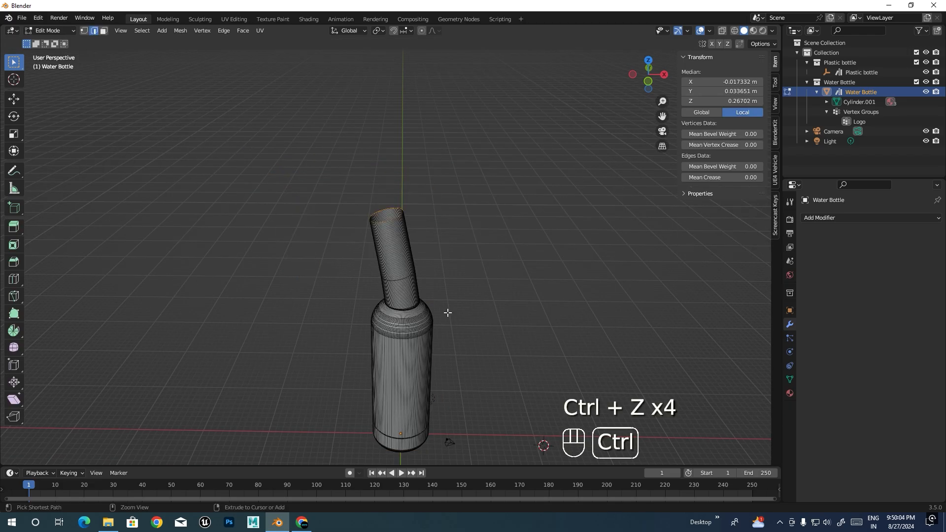
key("ctrl+z")
key("ctrl+z")
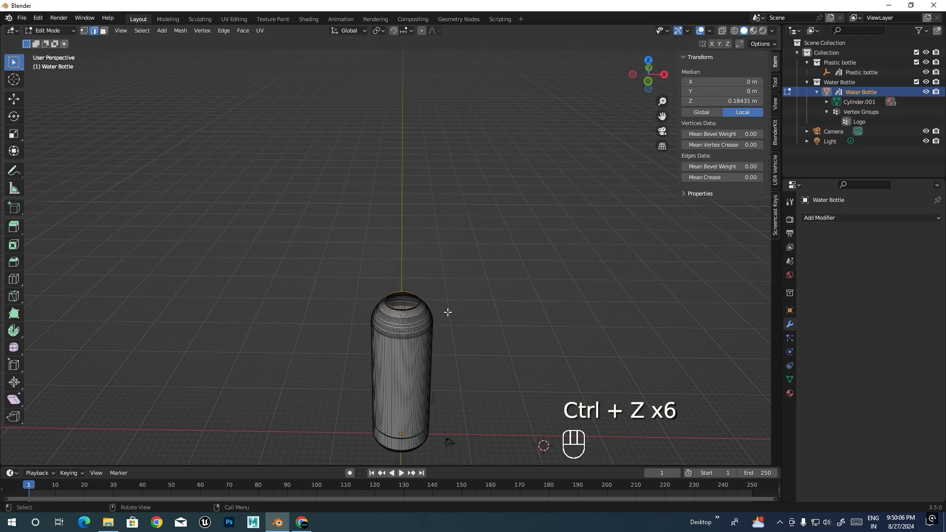
key("Tab")
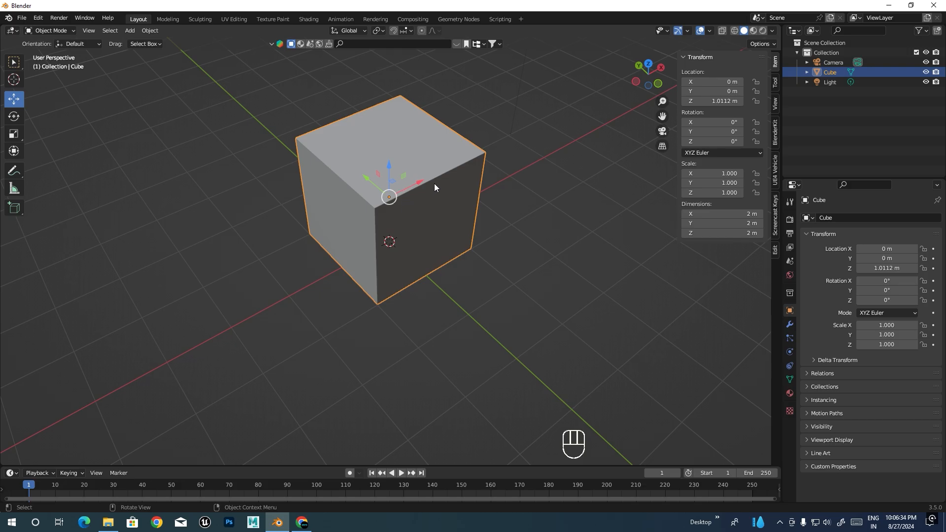
Enter Edit Mode on the cube, select its top front corner vertex, and enable Y-axis mesh mirroring
middle_click_drag(439, 200, 379, 209)
key("Tab")
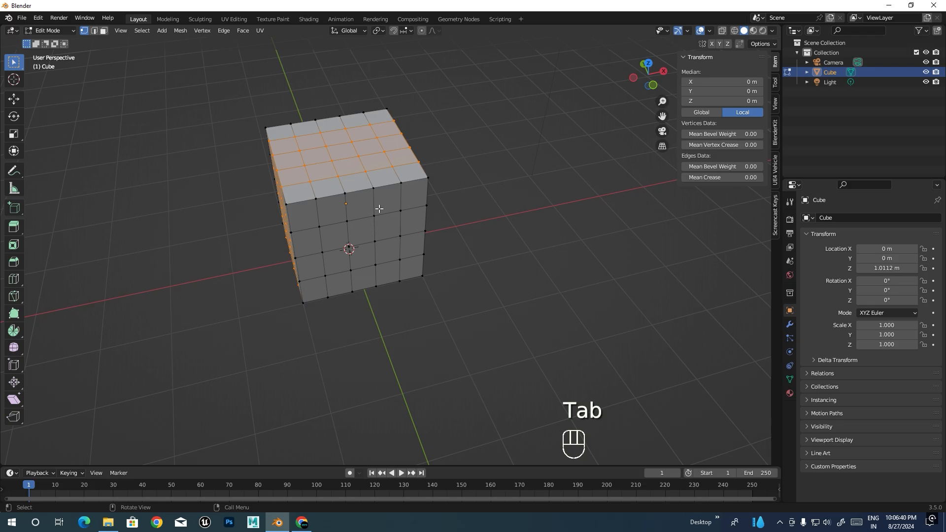
left_click(426, 177)
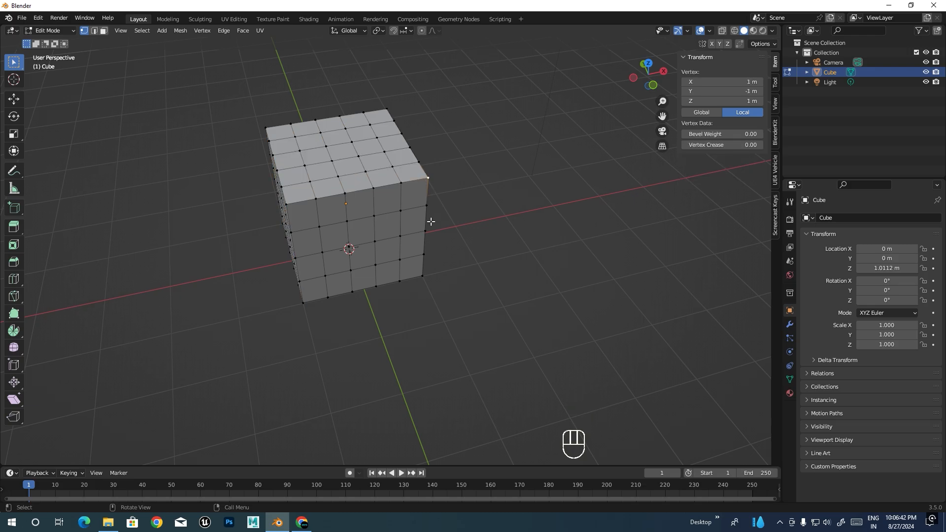
left_click(720, 44)
Try moving the corner vertex freehand with Y mirroring, and undo the move
key("g")
left_click(453, 184)
key("ctrl+z")
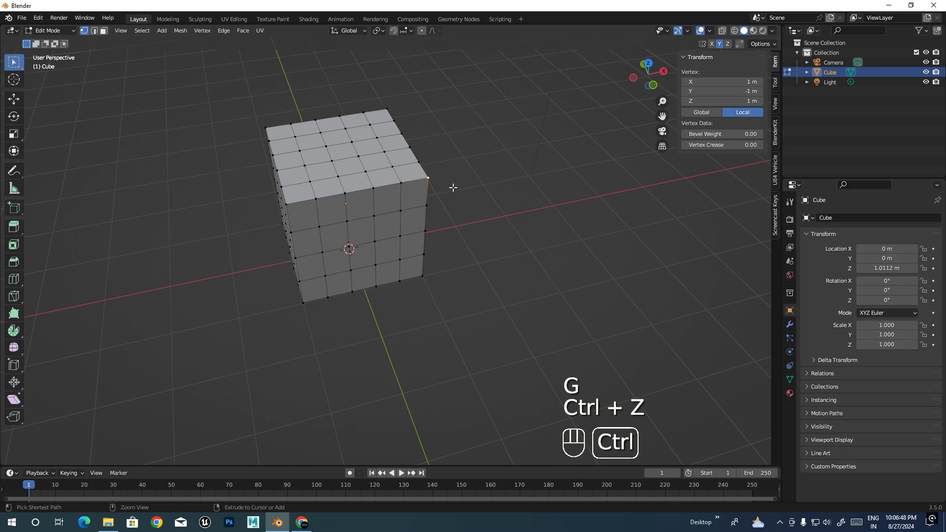
Duplicate the cube in Object Mode about 2.74 m along the X axis and join both cubes into one object
key("Tab")
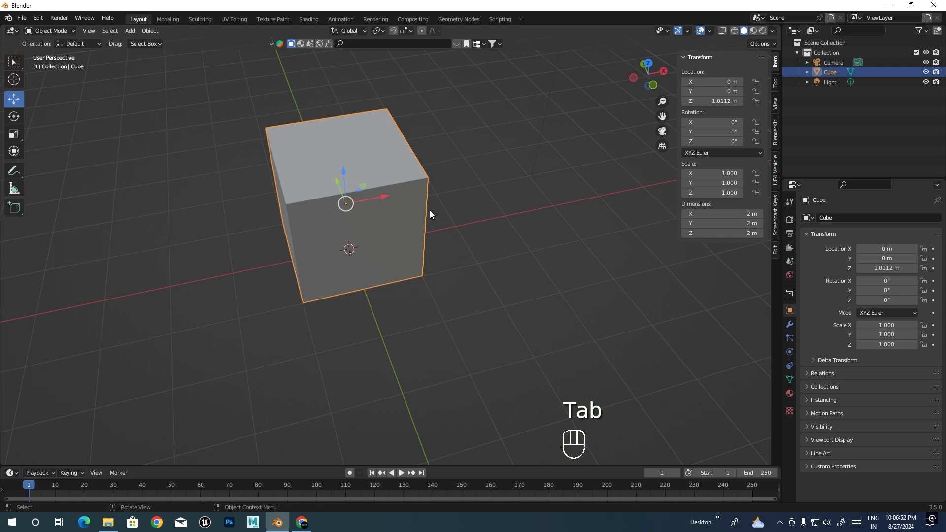
middle_click_drag(430, 211, 362, 232)
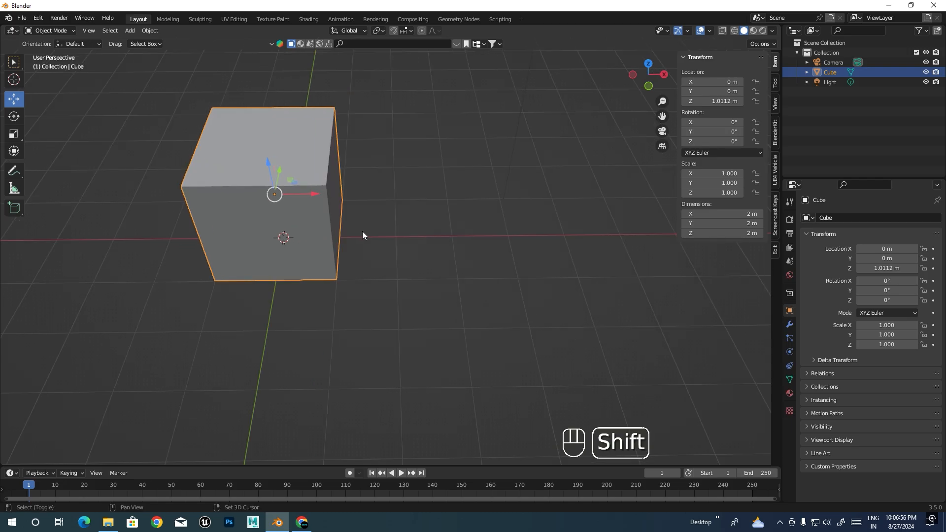
key("shift+d")
key("x")
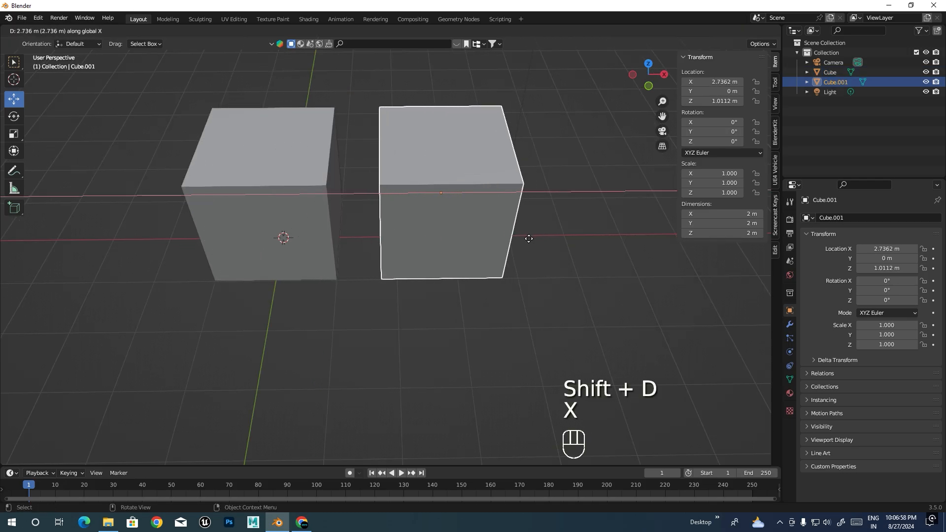
left_click(523, 232)
left_click(250, 218, "shift")
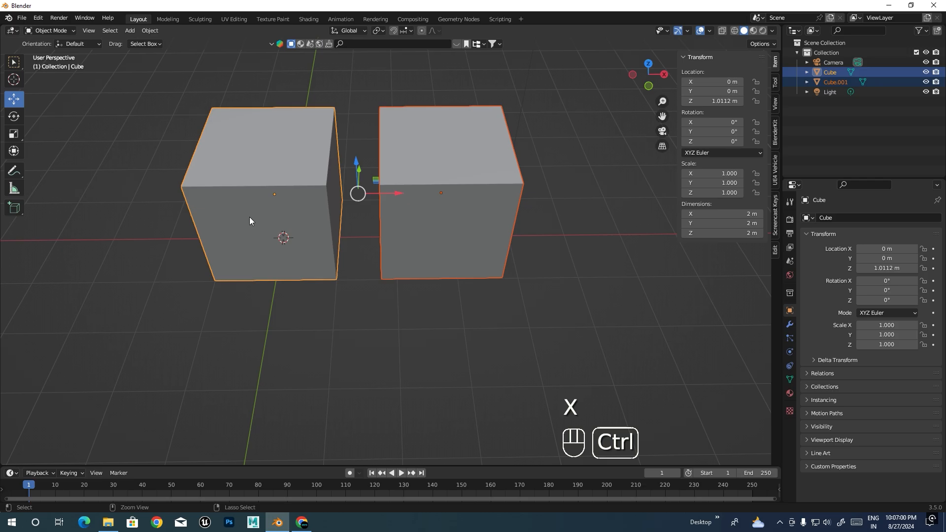
key("ctrl+j")
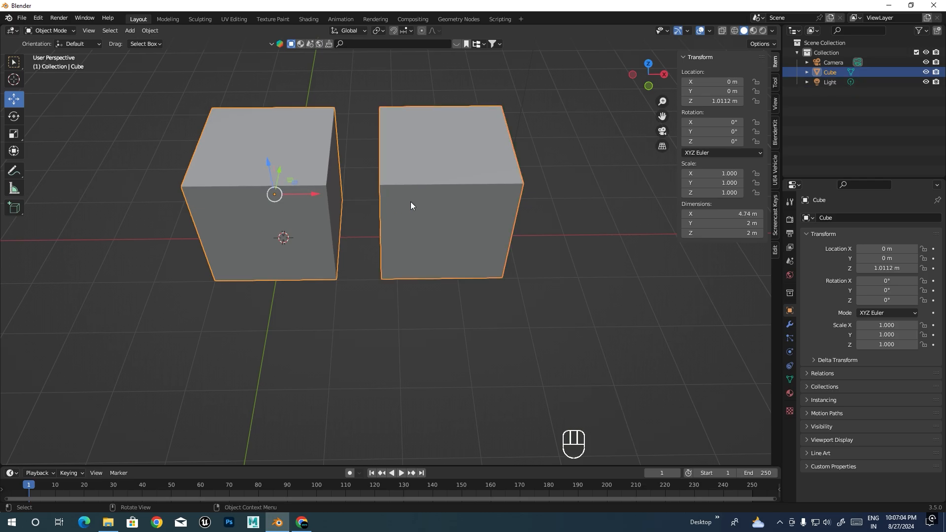
Set the joined object's origin with Origin to Geometry and change the transform orientation to Local
right_click(408, 178)
mouse_move(427, 170)
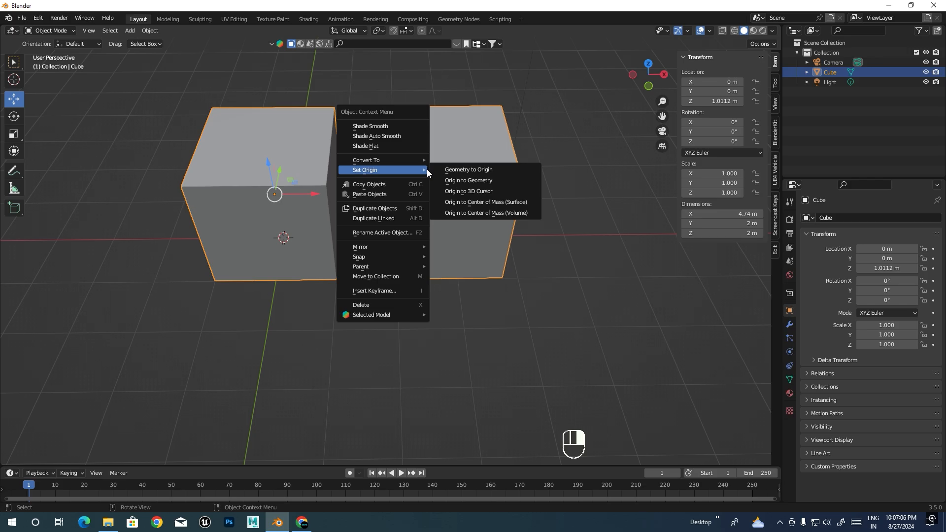
left_click(478, 180)
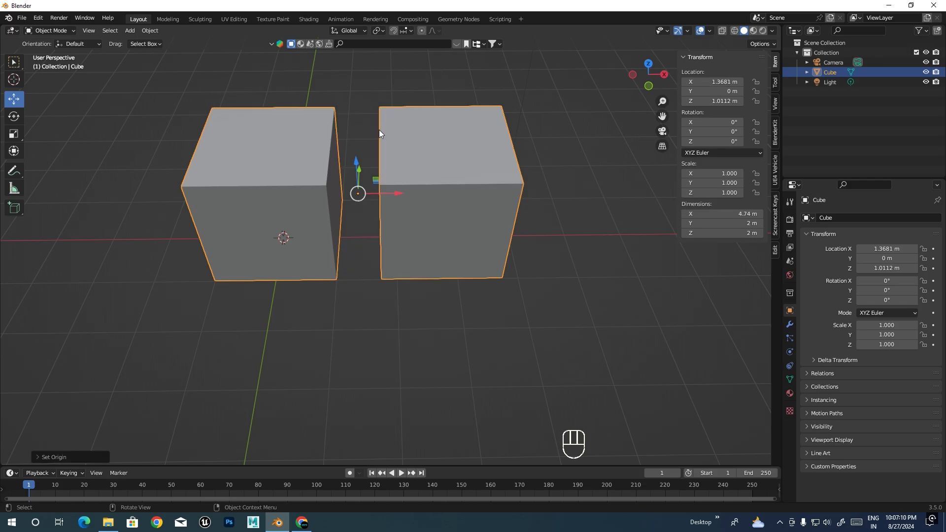
left_click(349, 30)
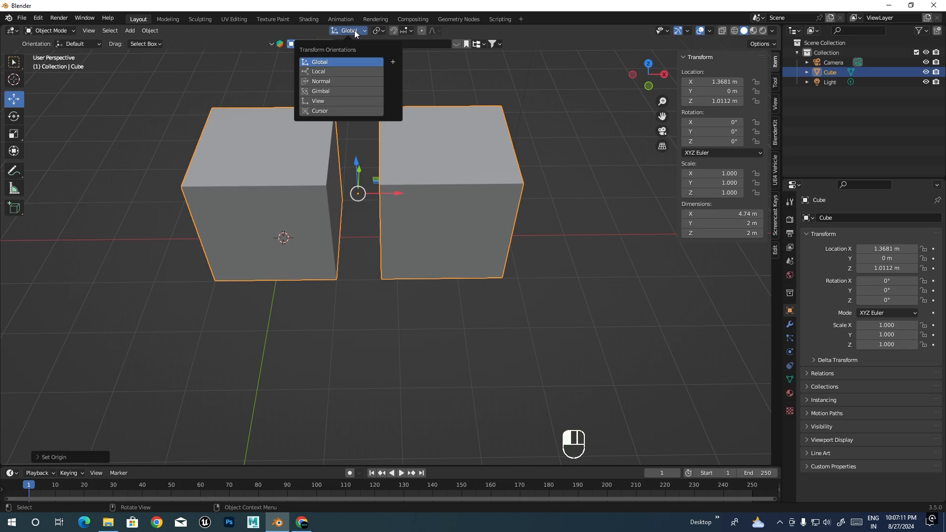
left_click(321, 72)
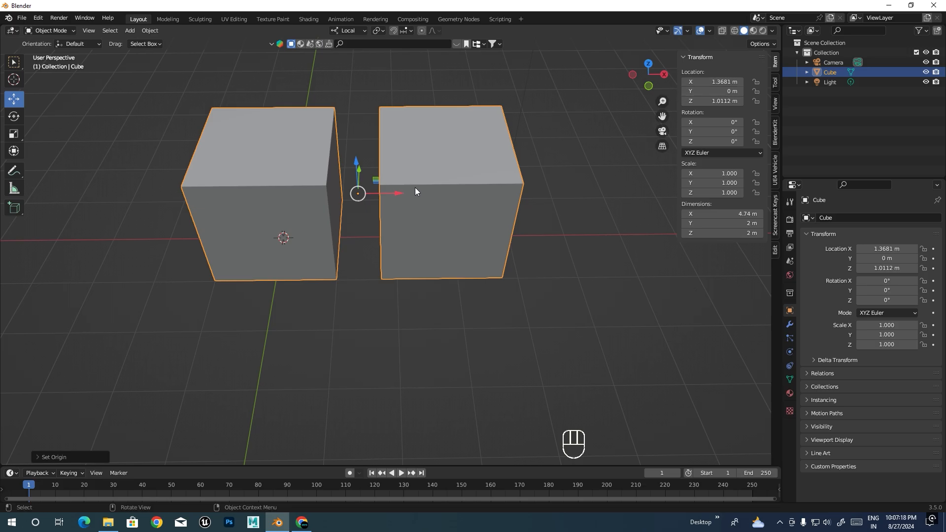
In Edit Mode, enable X mirroring, disable Y mirroring, and move the selected corner vertices slightly freehand
key("Tab")
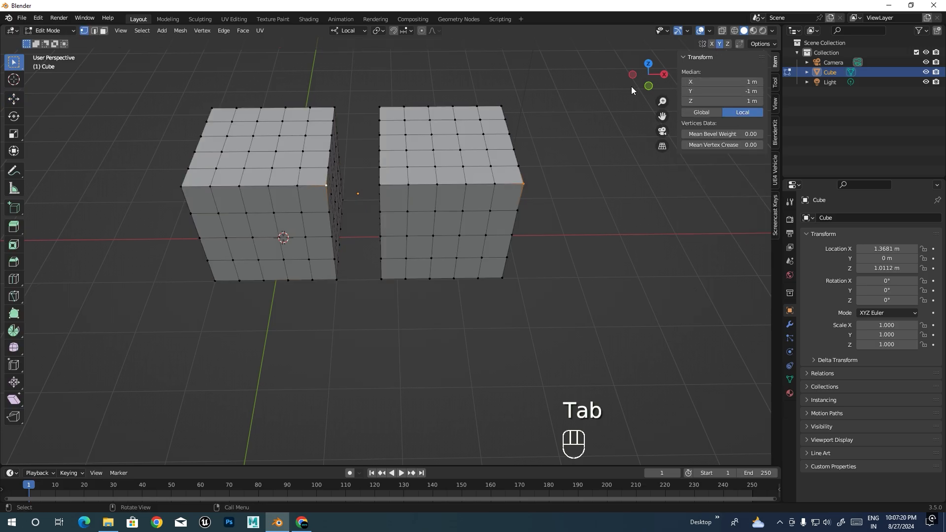
left_click(711, 45)
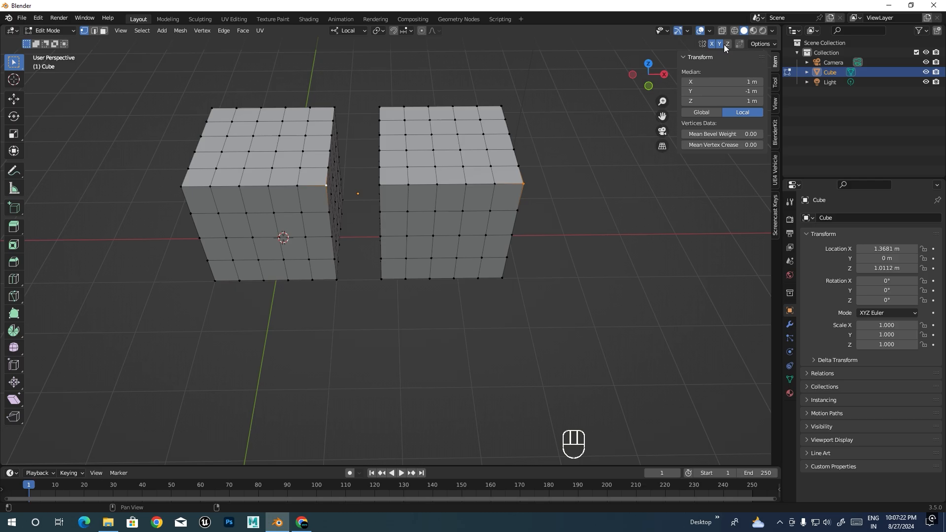
left_click(720, 44)
key("g")
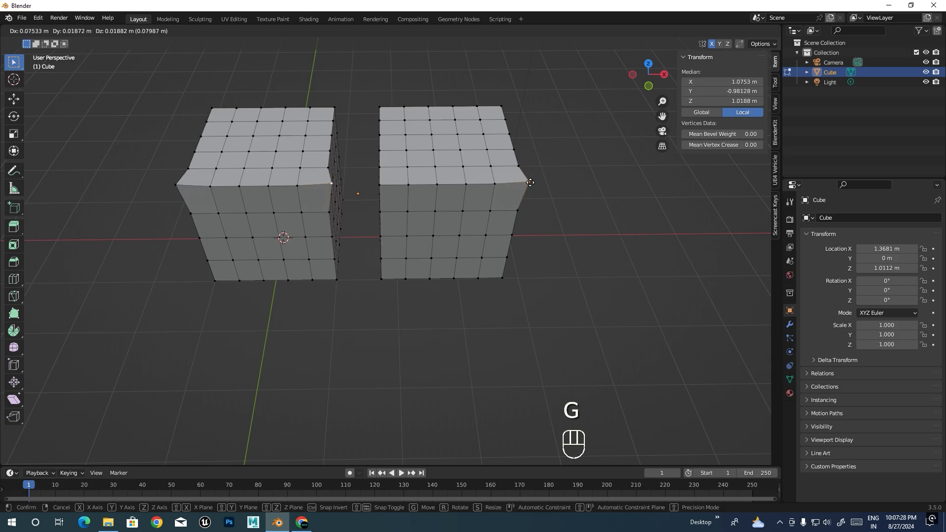
key("Escape")
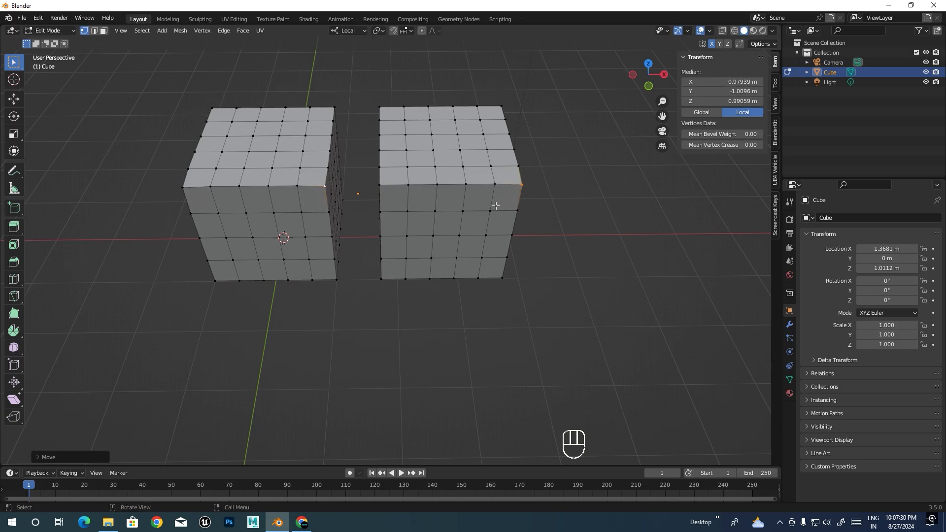
Try moving two top front-edge vertices of the second cube freehand with X mirroring, undoing each move
left_click(411, 189)
key("g")
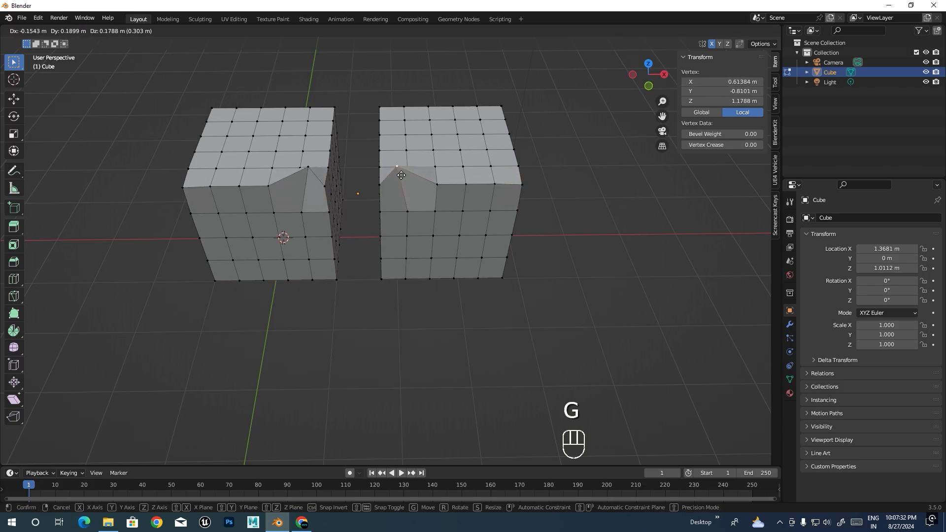
key("ctrl+z")
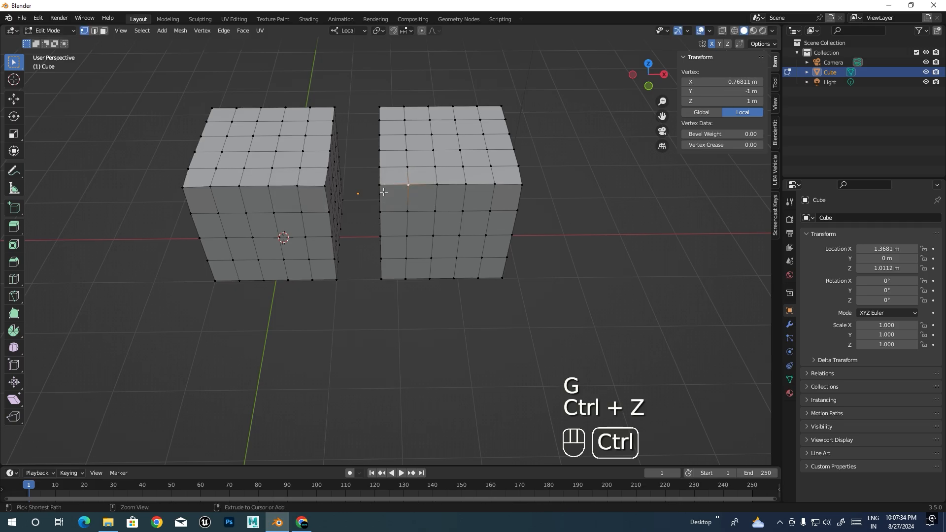
key("g")
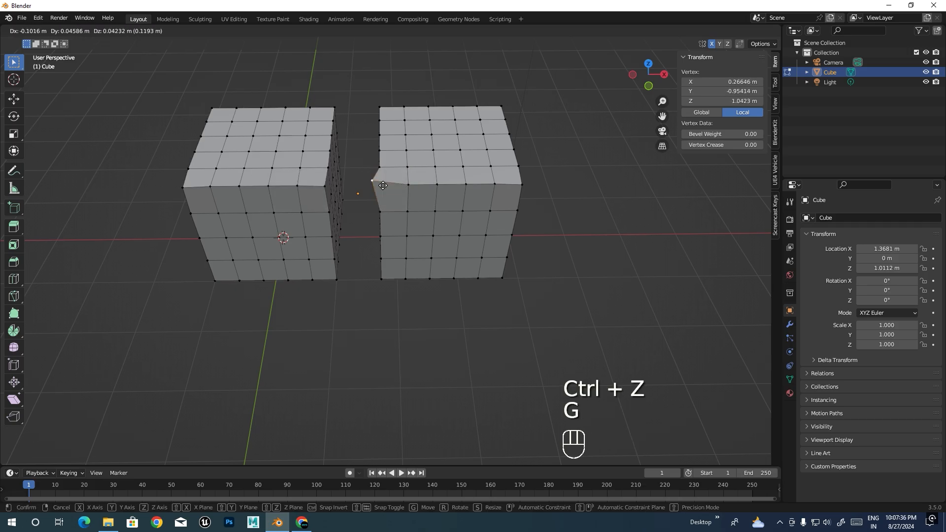
left_click(379, 175)
key("ctrl+z")
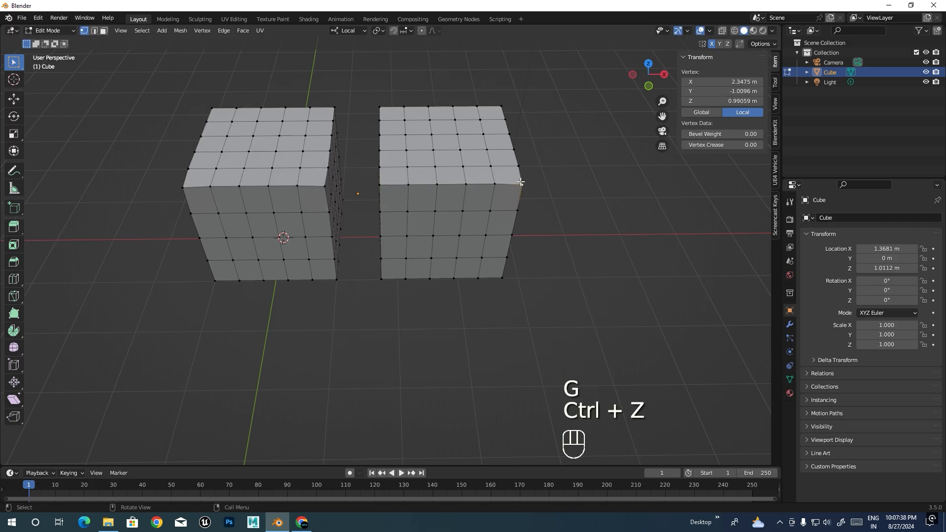
Try moving the outer top corner vertex of the second cube outward with X mirroring, and undo the move
key("g")
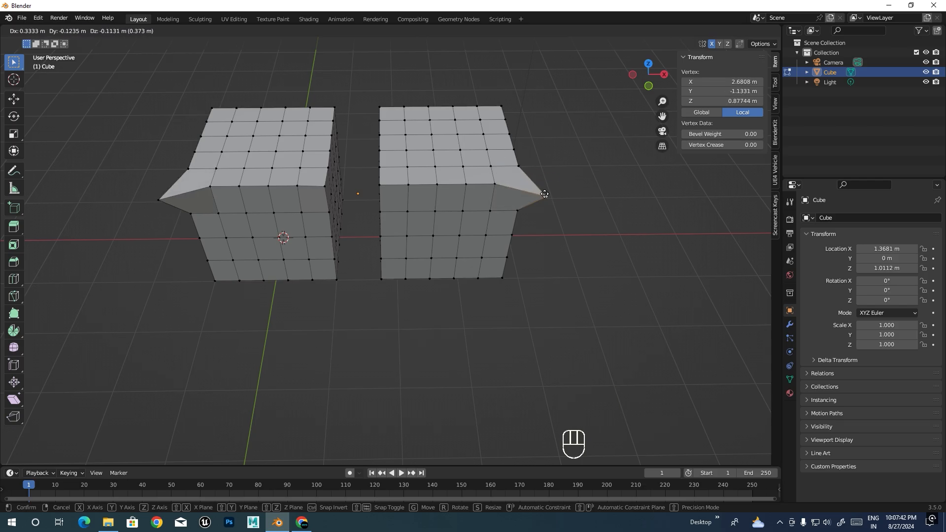
left_click(545, 211)
key("ctrl+z")
Delete the joined object in Object Mode, and undo back to the single cube before its duplication
key("Tab")
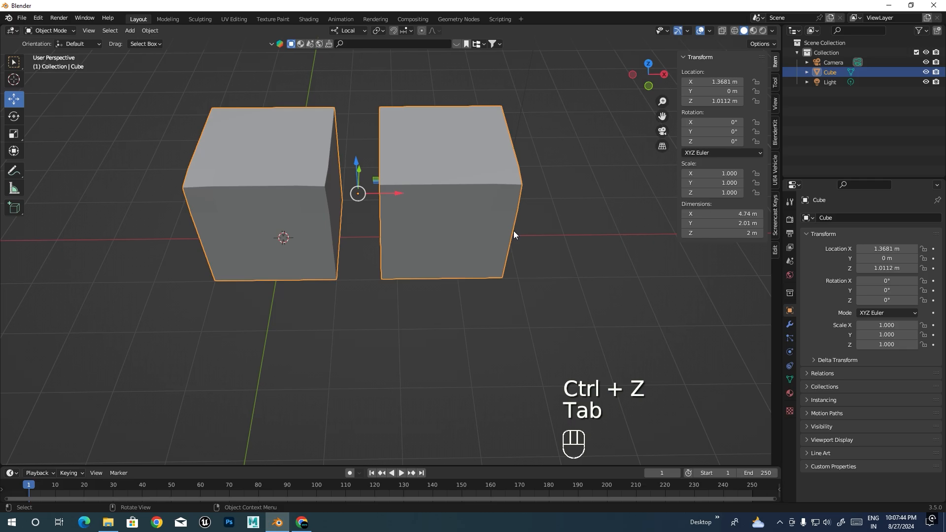
key("Delete")
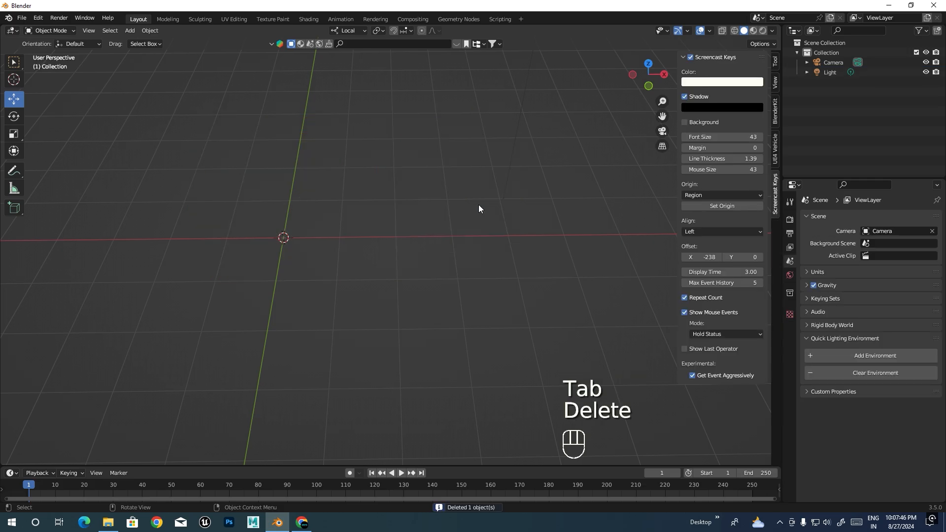
key("ctrl+z")
key("ctrl+z")
key("ctrl+z")
key("ctrl+z")
key("ctrl+z")
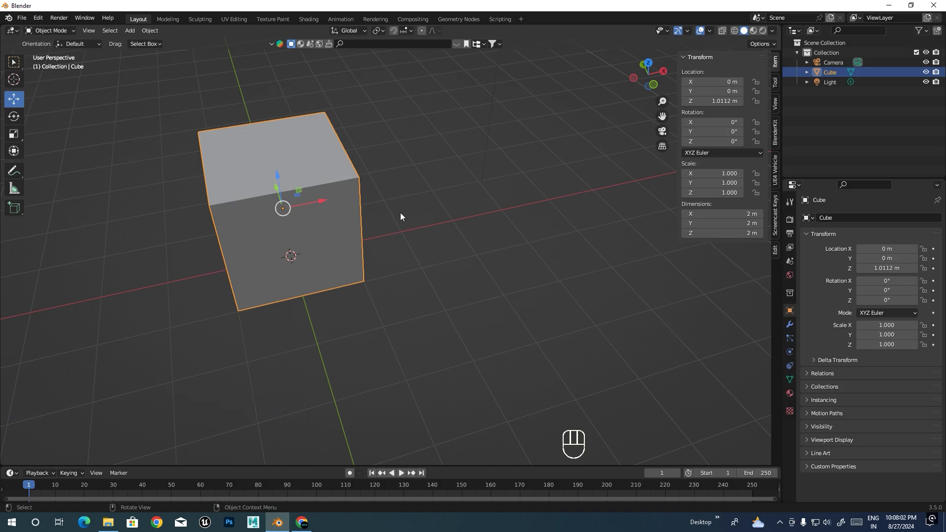
In Edit Mode with edge selection, select the uppermost horizontal edge loop around the cube's sides
middle_click_drag(319, 209, 388, 223)
key("Tab")
scroll(388, 223, "up", 1)
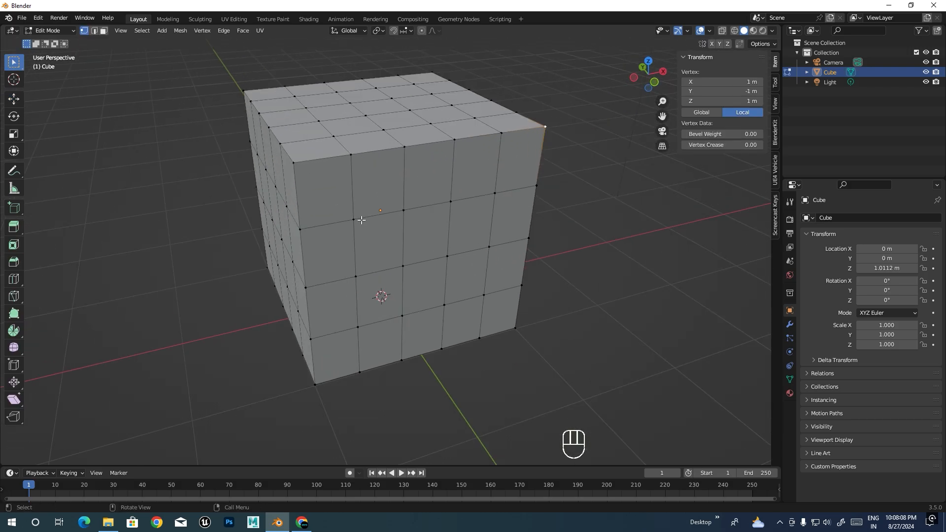
key("2")
left_click(364, 217)
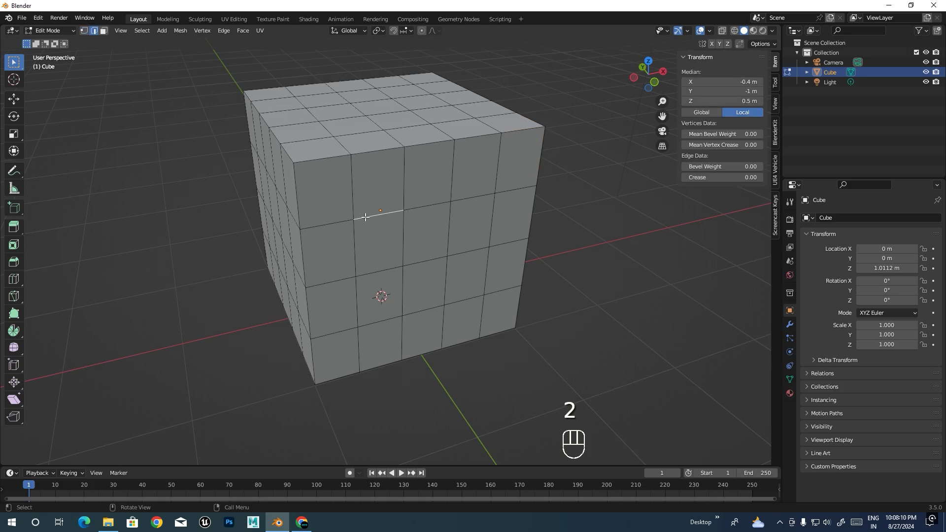
left_click(364, 217, "alt")
middle_click_drag(364, 217, 389, 250)
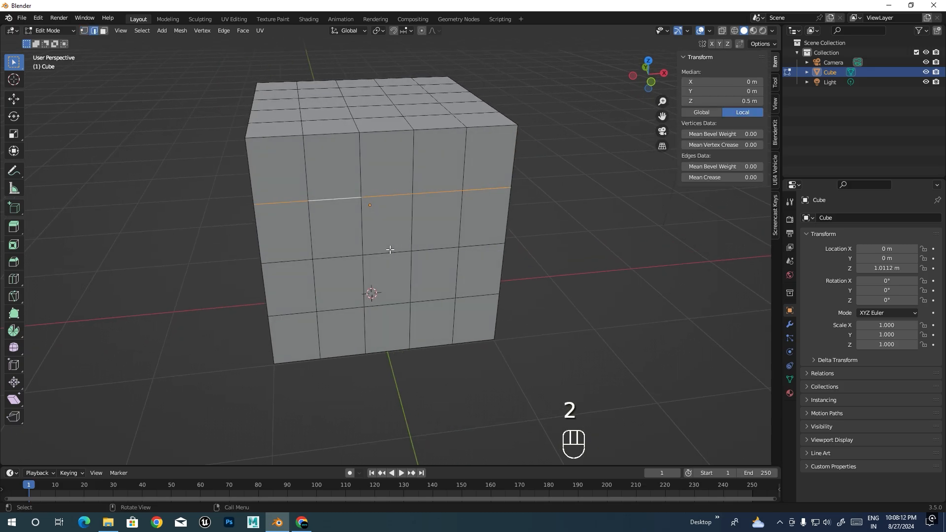
Try rotating the selected edge loop about the global X axis and the global Y axis, and undo the rotation
key("r")
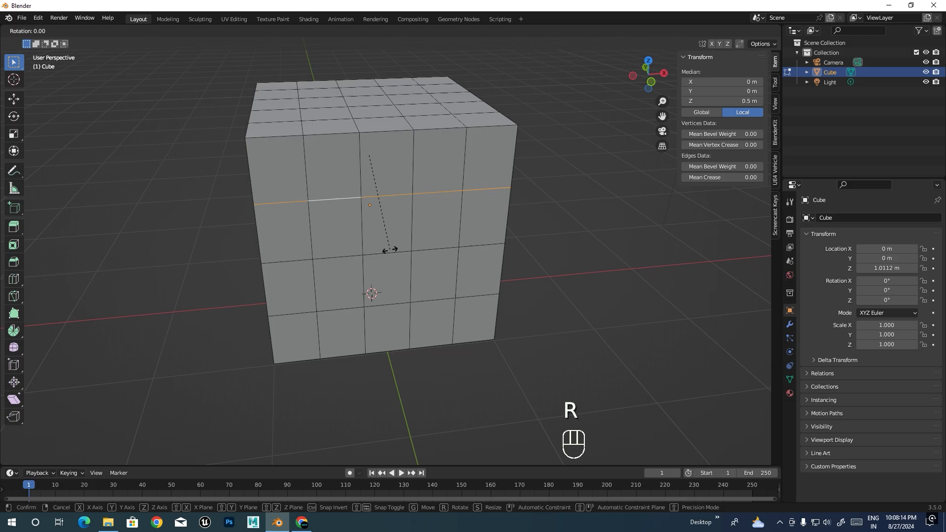
key("x")
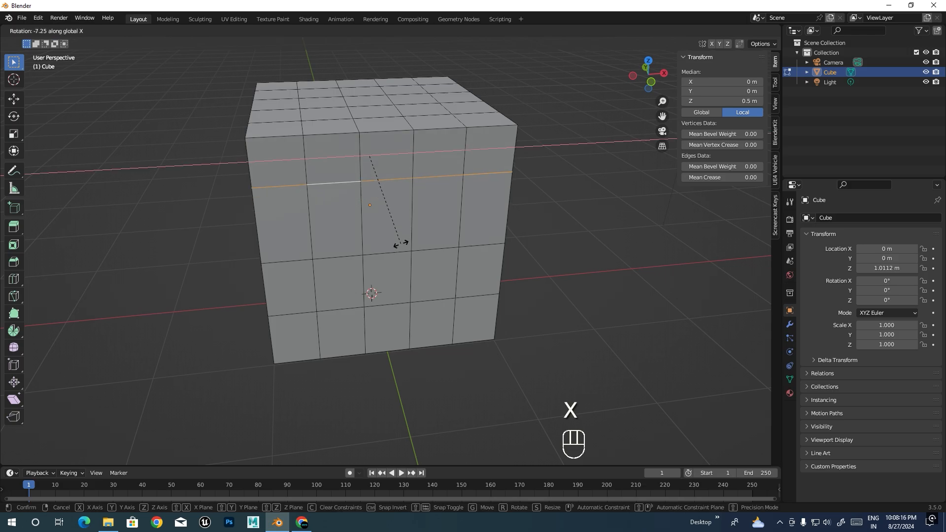
key("y")
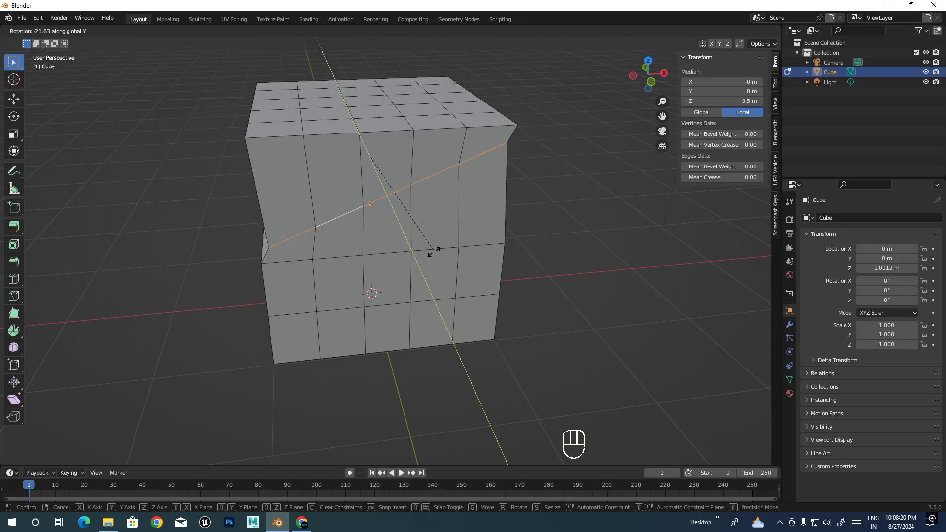
left_click(485, 378)
key("ctrl+z")
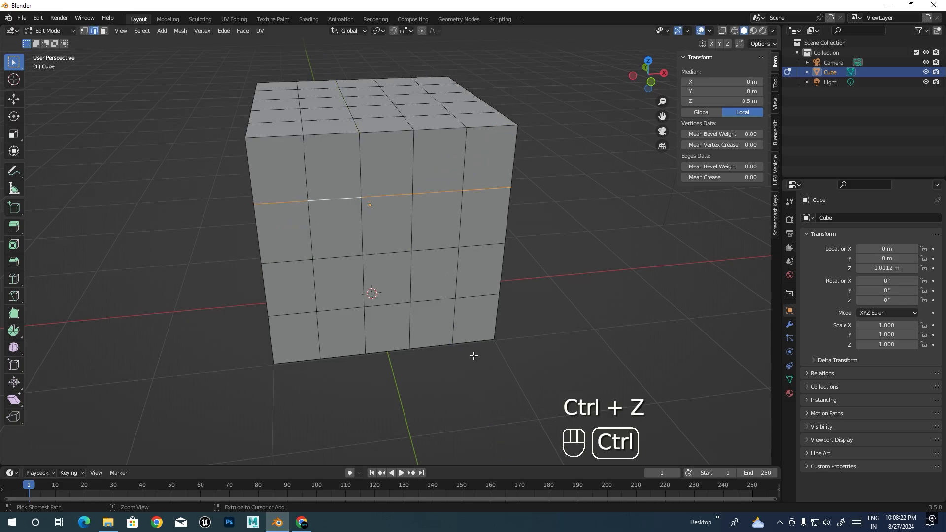
Try shearing the selected edge loop with the Shear tool, and undo the shear
middle_click_drag(483, 308, 532, 268, "shift")
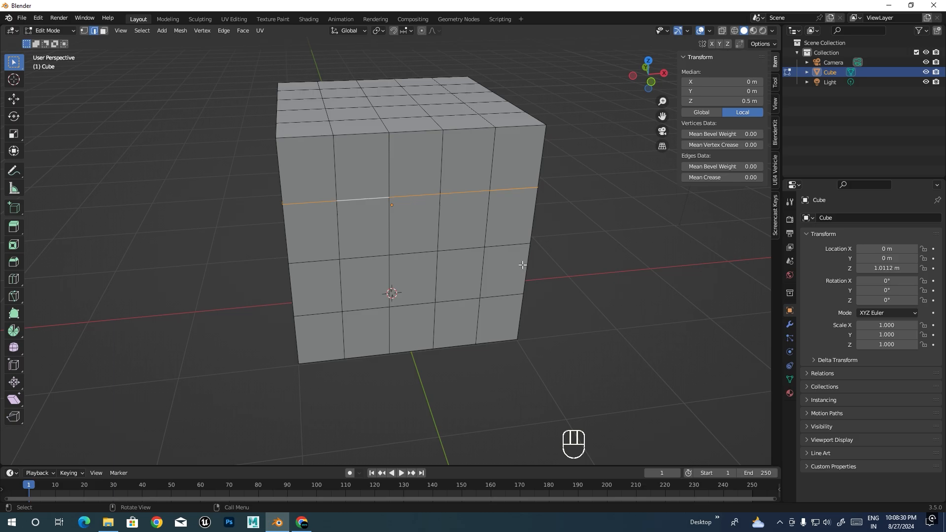
middle_click_drag(522, 264, 527, 256, "shift")
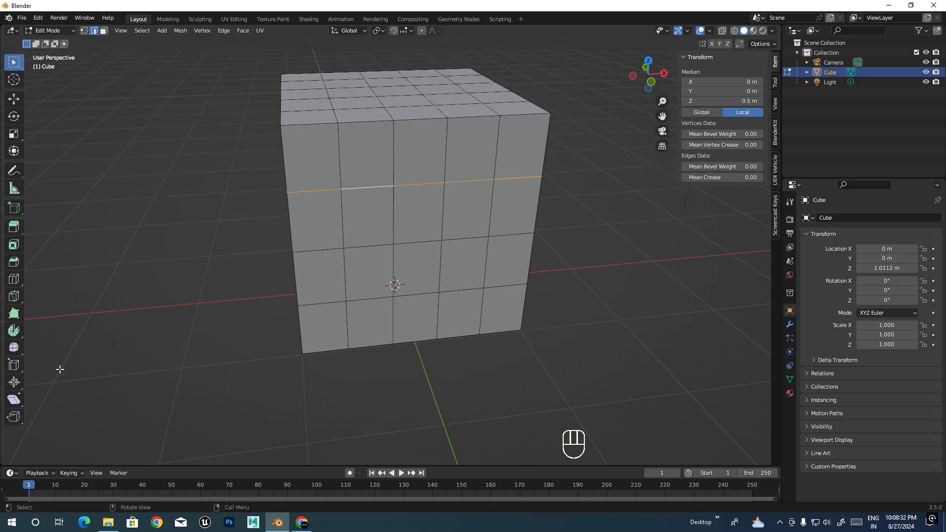
left_click(13, 400)
mouse_move(433, 144)
left_mouse_down()
mouse_move(439, 179)
mouse_move(429, 93)
mouse_move(433, 205)
mouse_move(413, 86)
mouse_move(435, 231)
mouse_move(424, 148)
mouse_move(376, 84)
mouse_move(424, 150)
mouse_move(417, 138)
mouse_move(433, 143)
left_mouse_up()
key("ctrl+z")
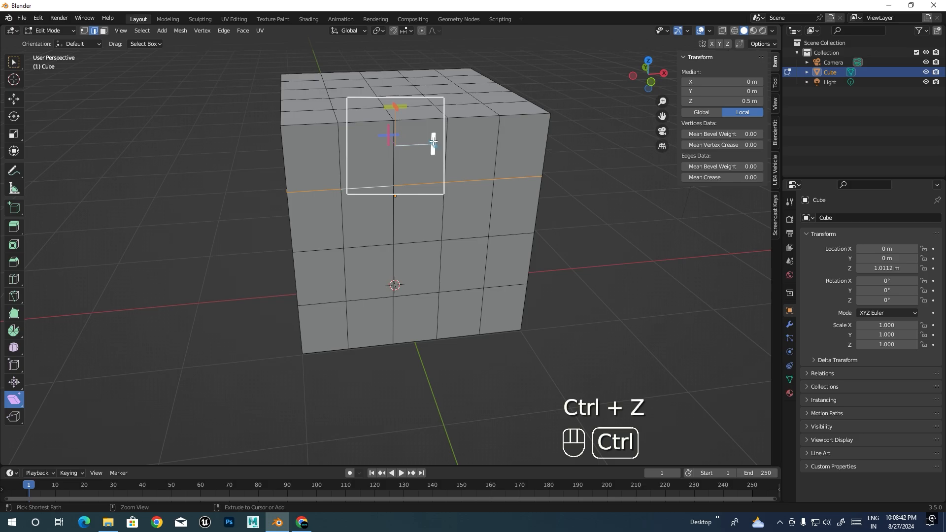
In Edit Mode, select the slanted underside faces of the extruded arm, try moving them along X, and undo
key("Tab")
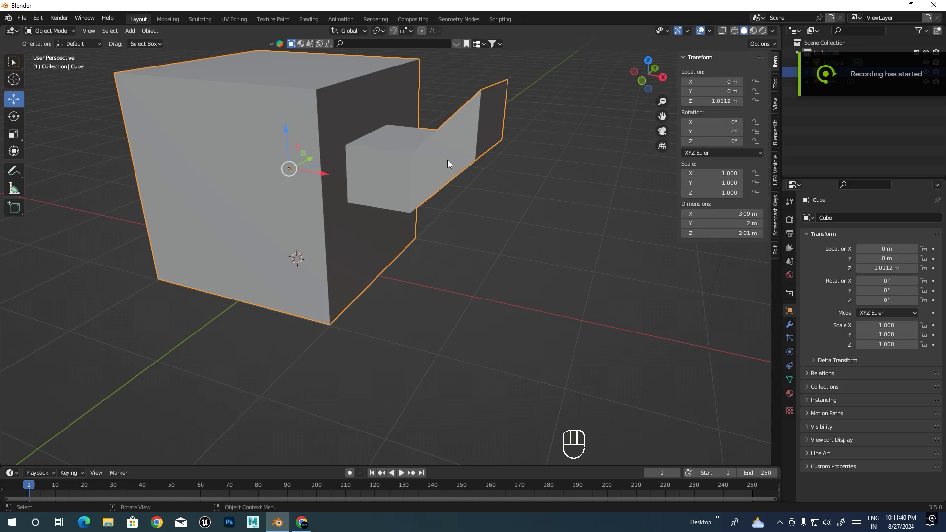
key("Tab")
middle_click_drag(431, 139, 463, 168)
left_click(449, 142, "shift")
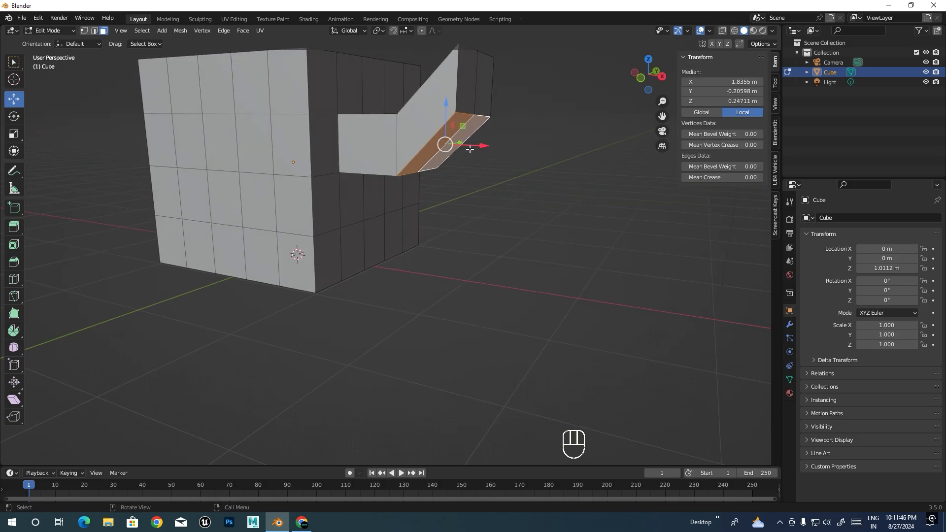
key("g")
key("x")
left_click(533, 164)
key("ctrl+z")
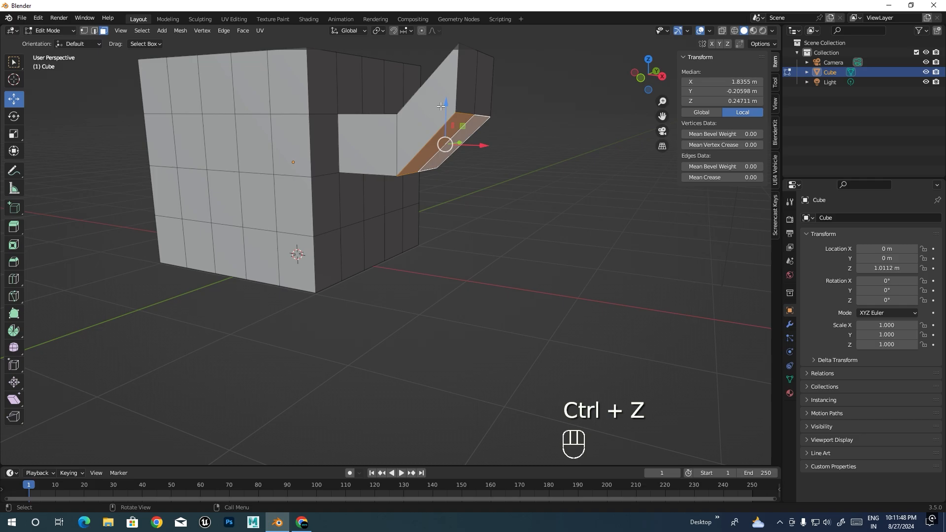
Set the transform orientation to Normal, try moving the arm's underside faces along their normal, and undo back to Global orientation
middle_click_drag(477, 171, 515, 228)
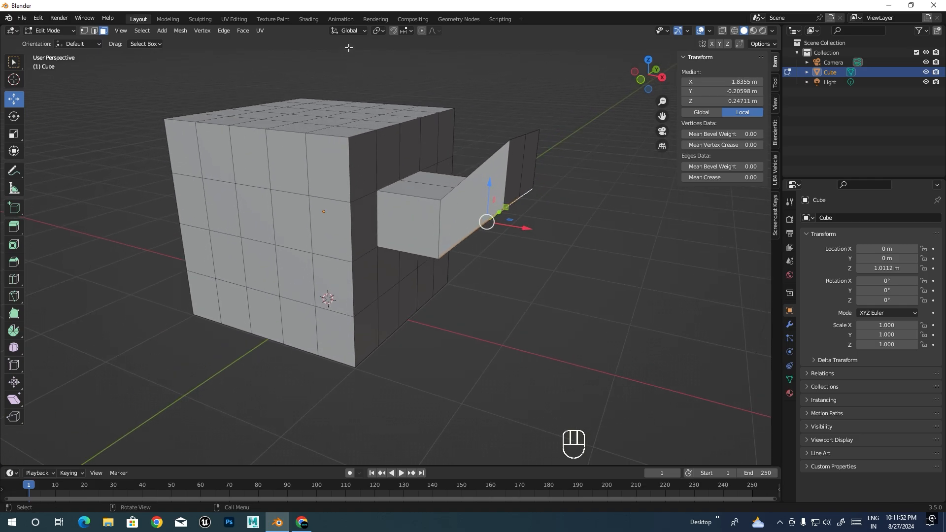
left_click(358, 30)
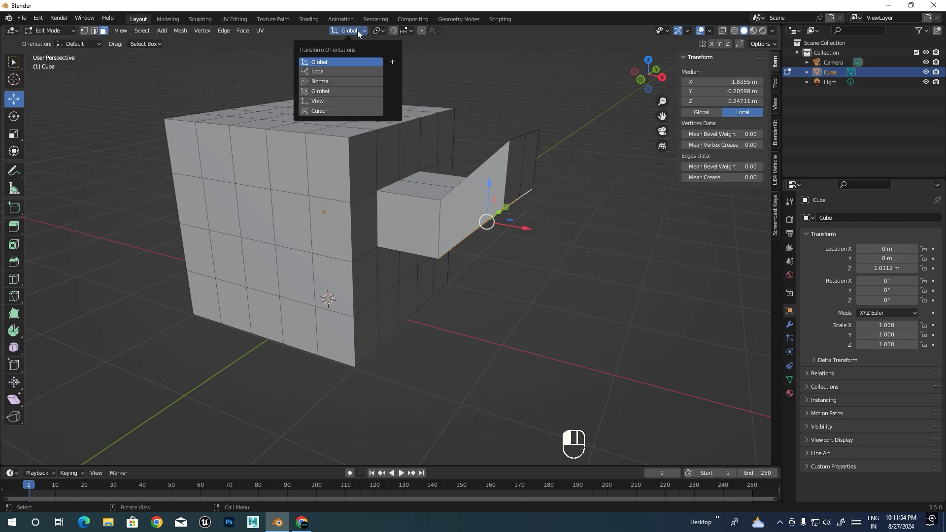
left_click(341, 81)
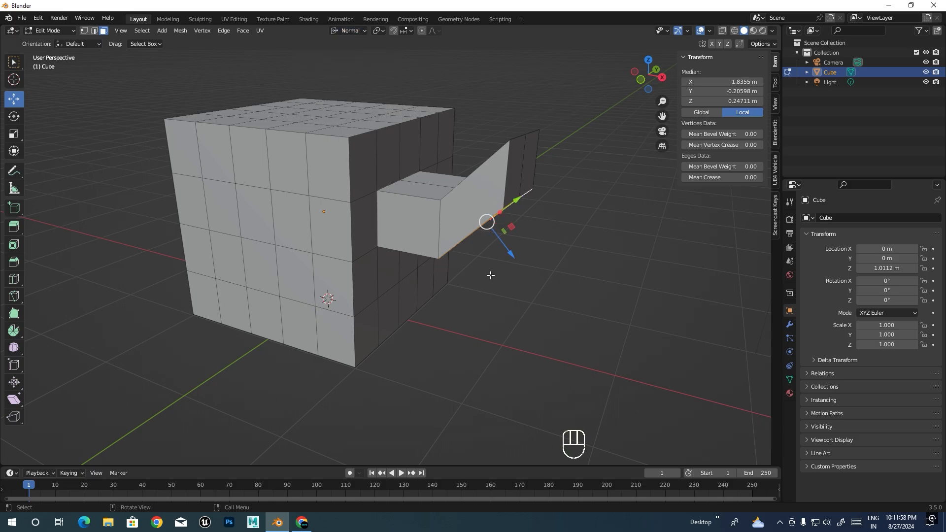
middle_click_drag(491, 275, 458, 183)
mouse_move(487, 239)
left_mouse_down()
mouse_move(517, 269)
mouse_move(503, 241)
left_mouse_up()
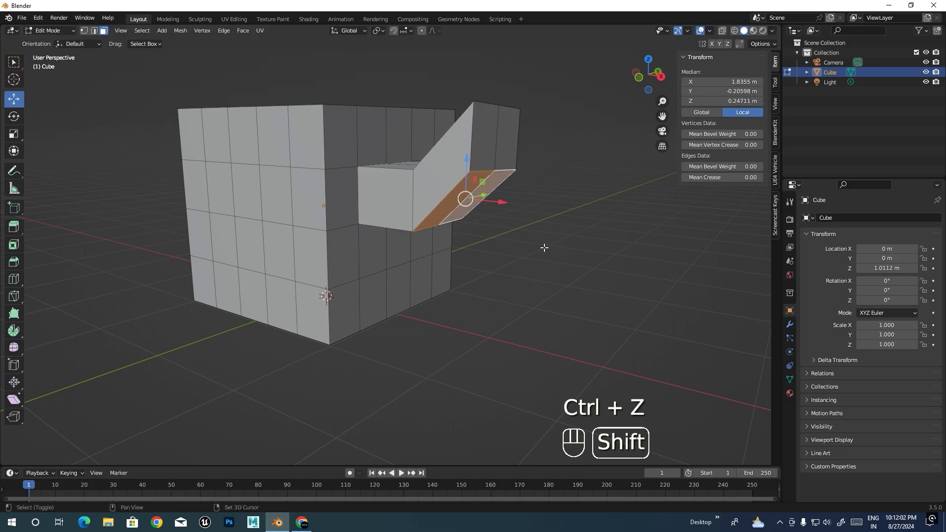
Try offsetting the arm's underside faces outward about 0.2 m with Shrink/Fatten, and undo it
middle_click_drag(545, 247, 555, 251, "shift")
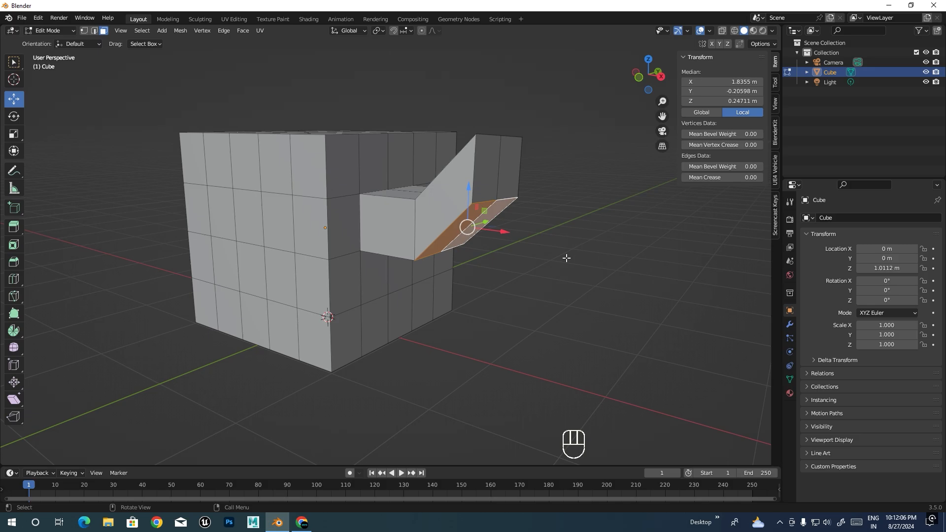
key("alt+s")
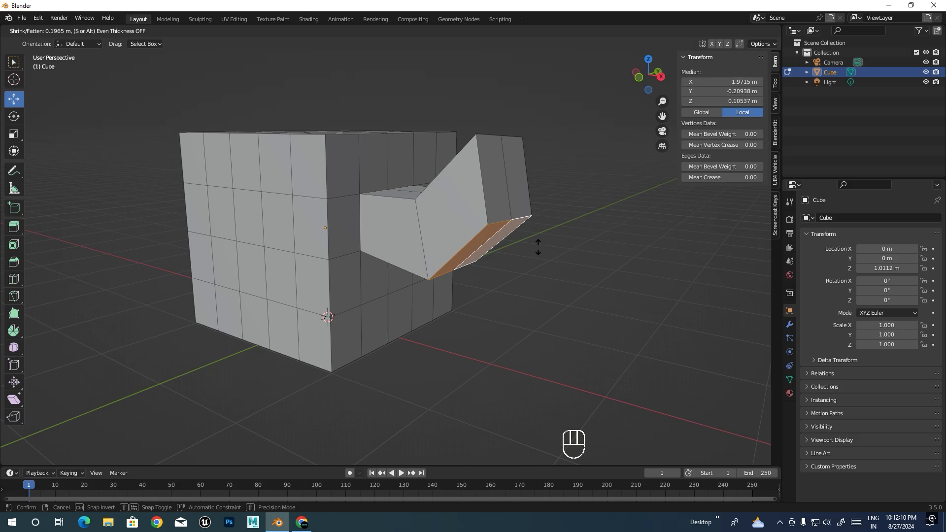
left_click(539, 251)
key("ctrl+z")
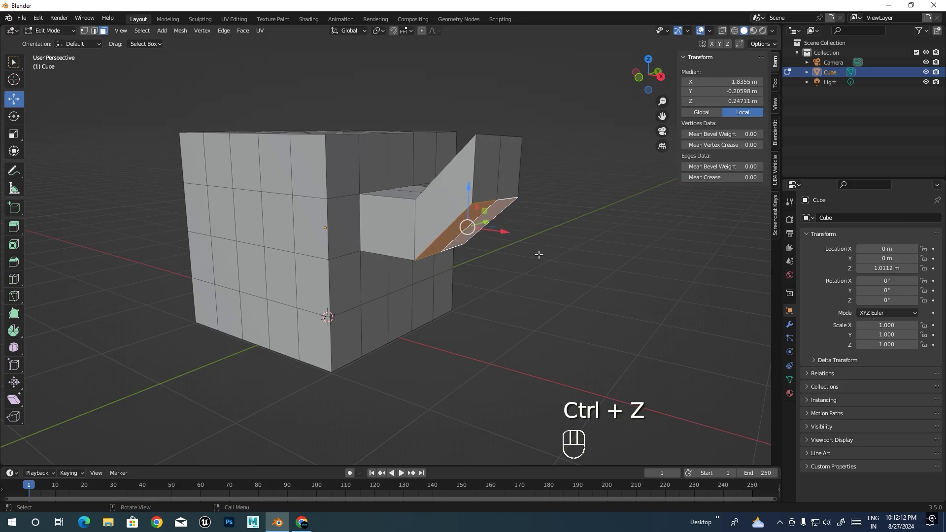
Select all top faces of the cube with circle select and delete the faces
key("Tab")
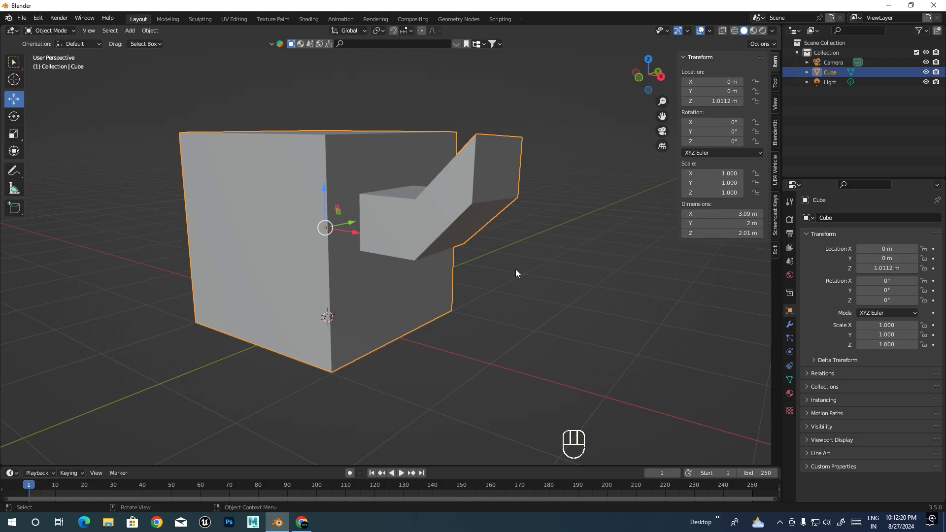
middle_click_drag(515, 269, 537, 301)
middle_click_drag(478, 246, 598, 240, "shift")
key("Tab")
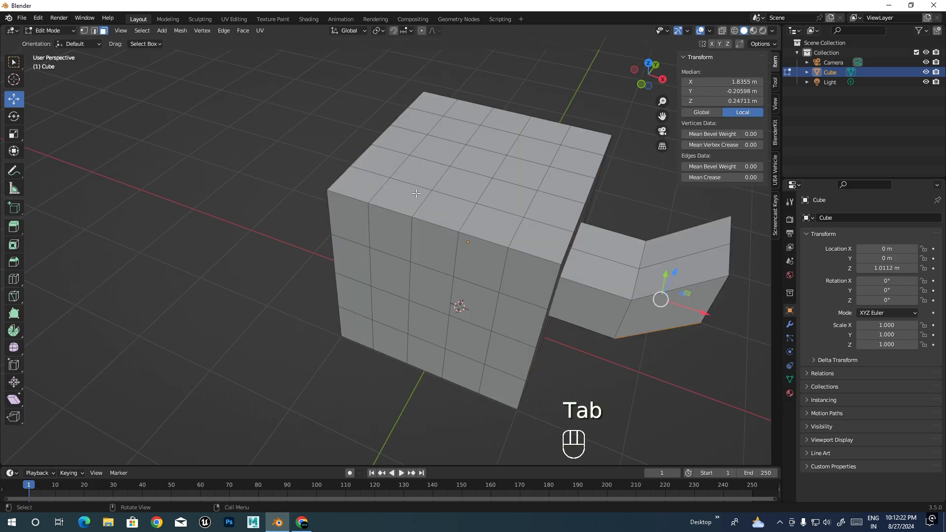
middle_click_drag(471, 179, 442, 191, "shift")
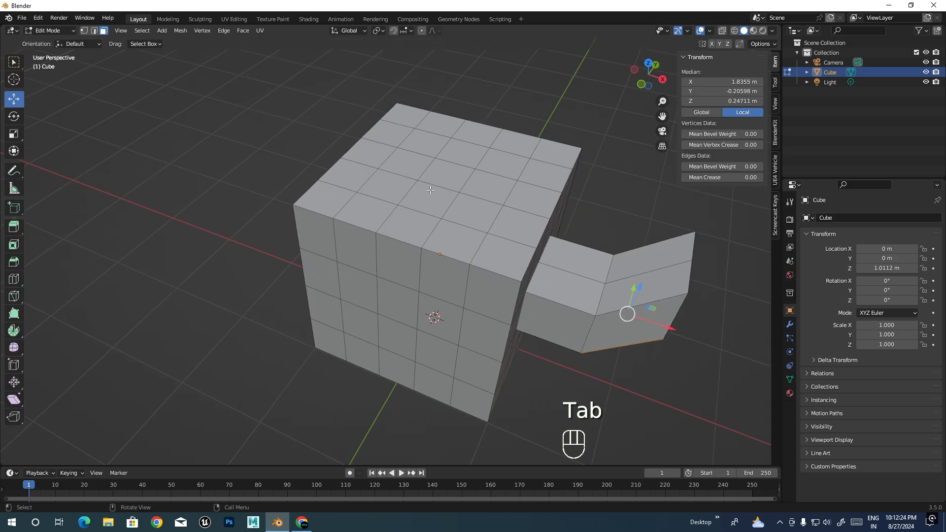
key("w")
key("w")
mouse_move(475, 173)
left_mouse_down()
mouse_move(393, 169)
mouse_move(316, 197)
mouse_move(433, 118)
mouse_move(547, 163)
mouse_move(495, 236)
mouse_move(415, 219)
left_mouse_up()
key("Delete")
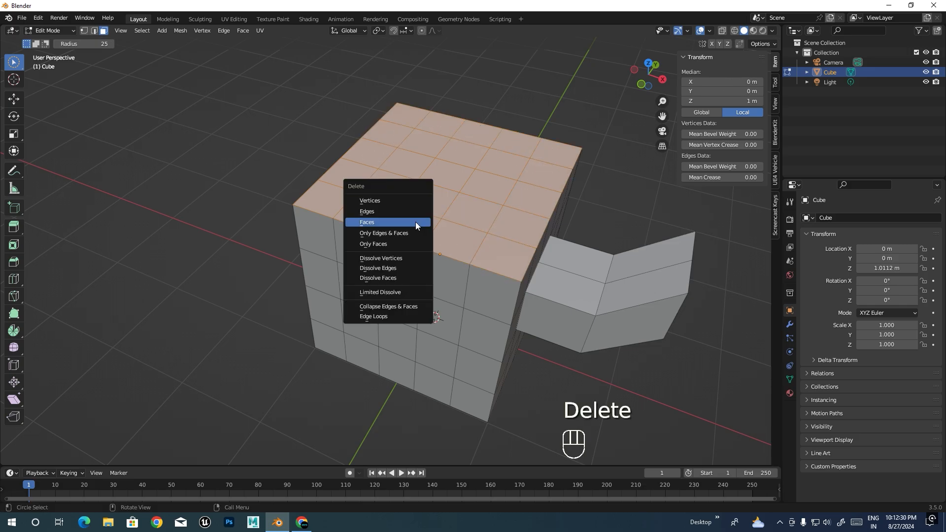
left_click(415, 221)
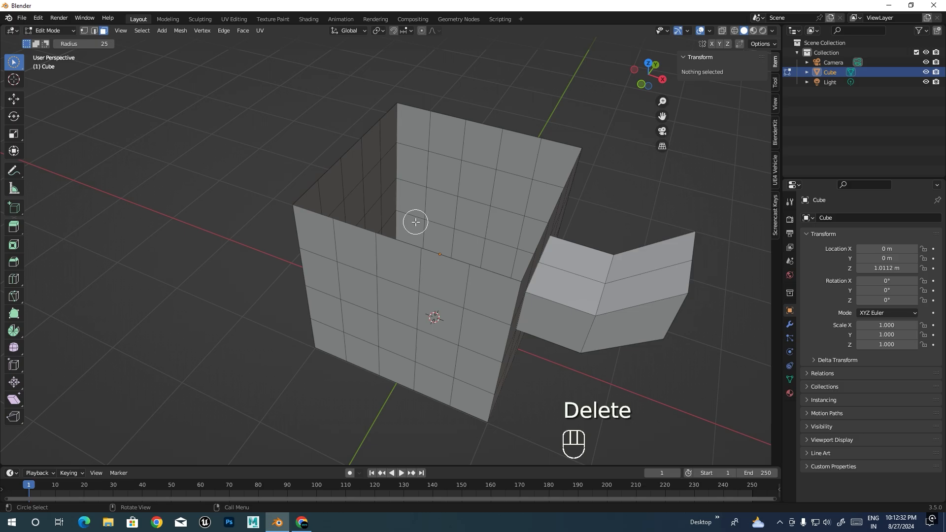
In edge select mode, select the boundary edge loop around the cube's open top
key("Tab")
middle_click_drag(411, 249, 428, 213)
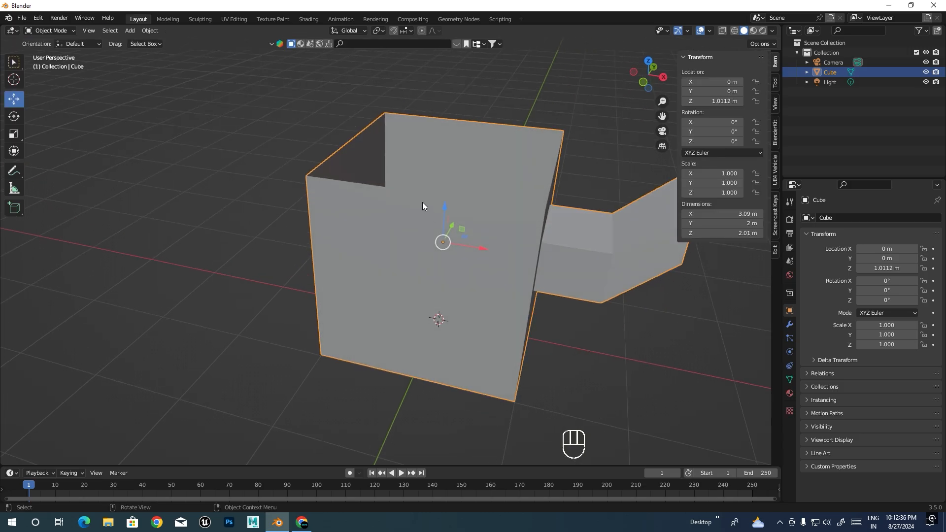
key("Tab")
key("2")
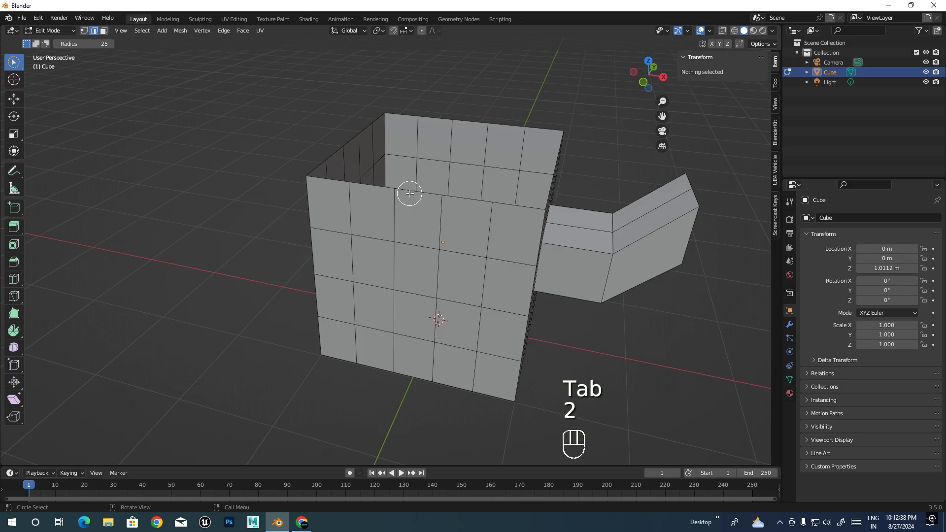
key("w")
key("w")
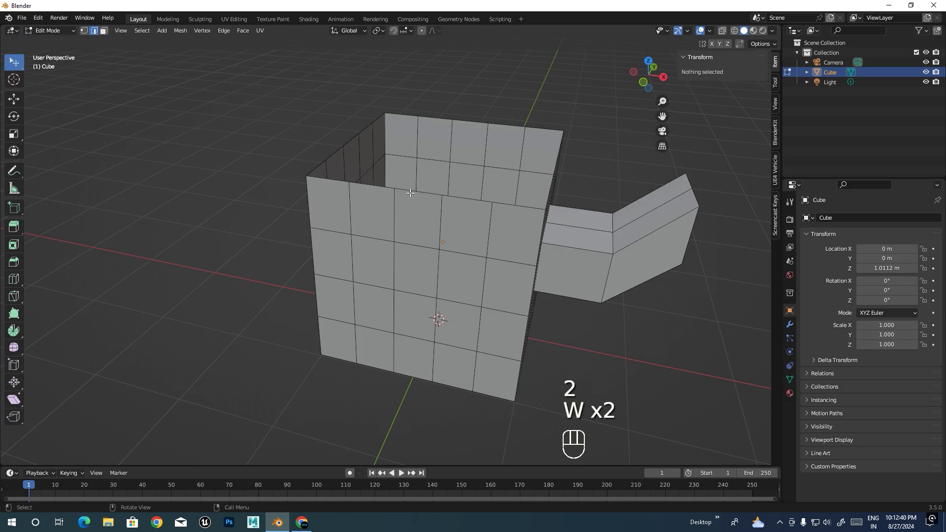
key("w")
left_click(411, 191, "alt")
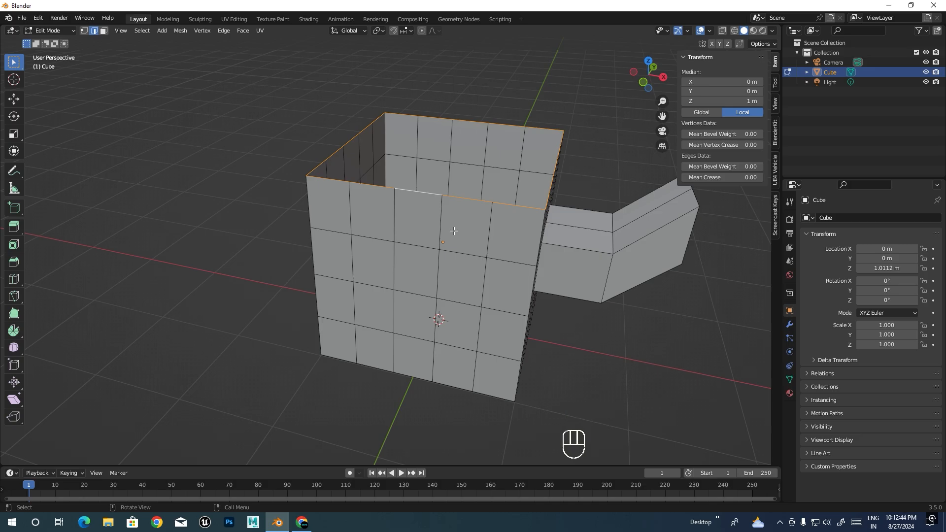
Try filling the cube's open top with a single face, and undo it
key("f")
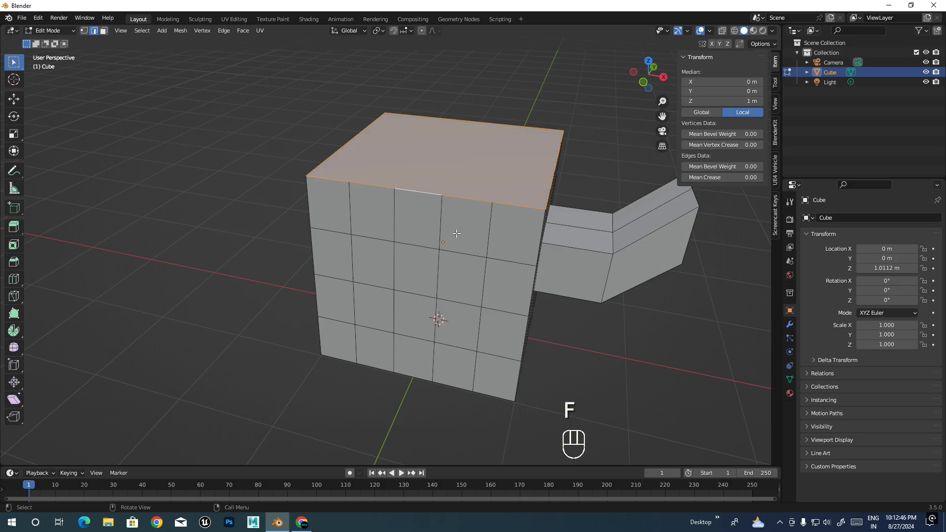
middle_click_drag(453, 231, 490, 185)
left_click(490, 185)
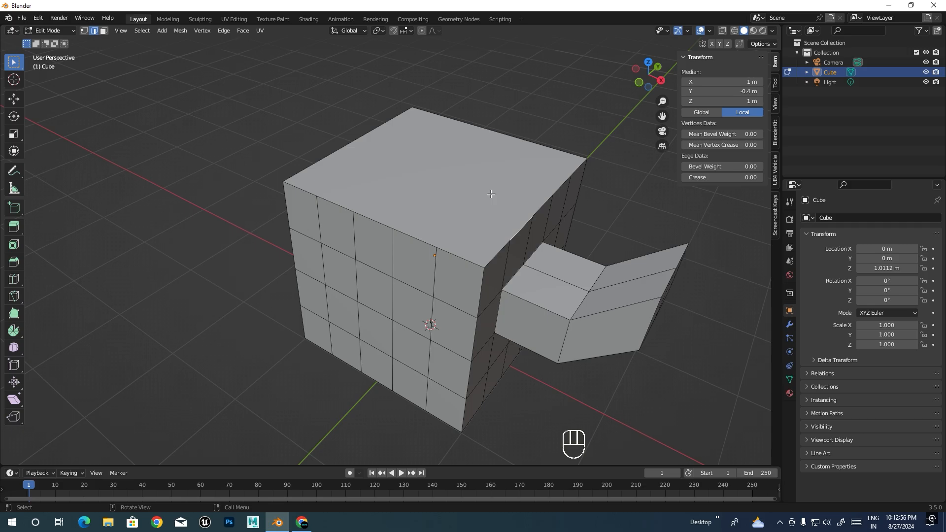
key("ctrl+z")
key("ctrl+z")
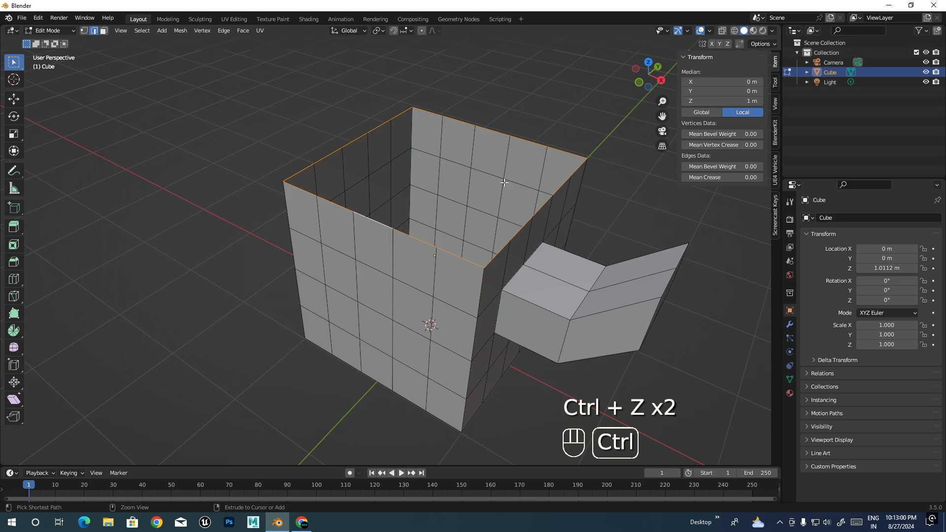
Close the cube's open top with Grid Fill and check the surface in Object Mode
key("ctrl+f")
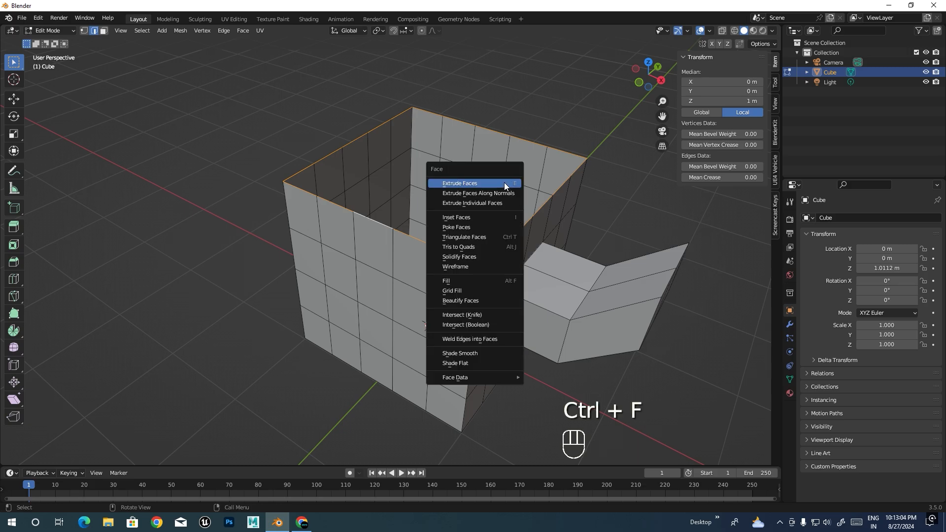
left_click(460, 291)
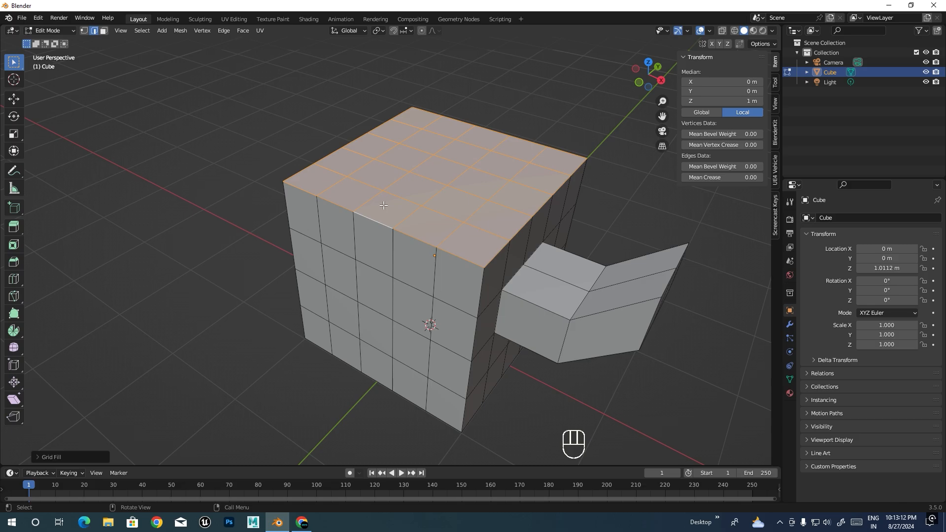
key("Tab")
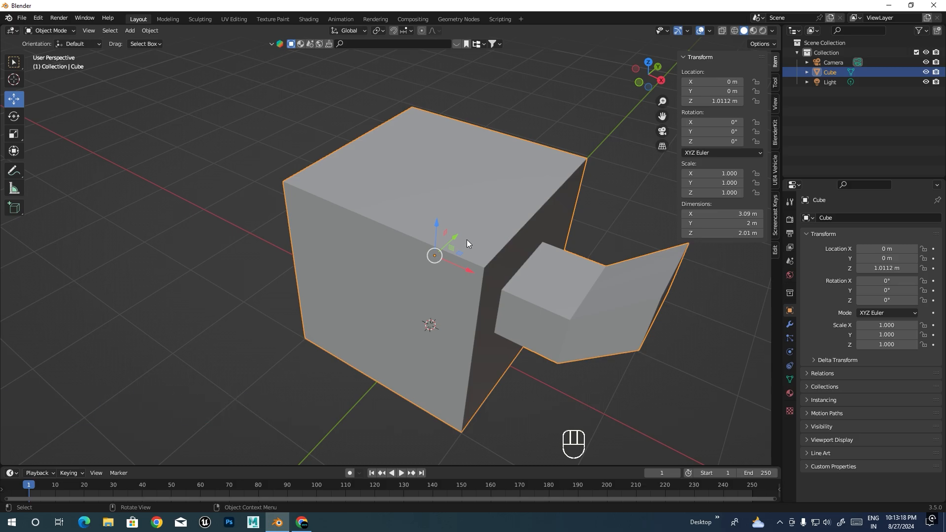
middle_click_drag(478, 244, 504, 232)
Select the cube's upper front edge loop and bevel it with 3 segments, about 0.214 m width and a profile shape of about 0.587
key("Tab")
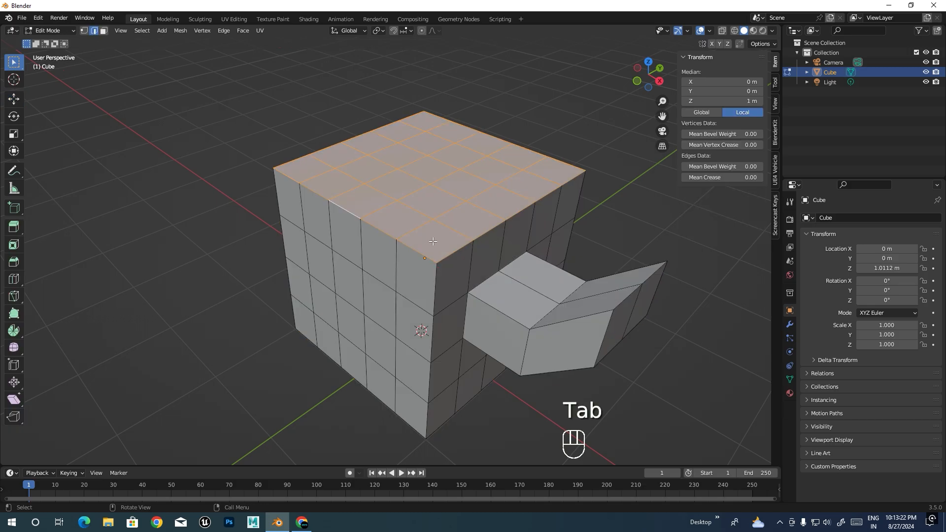
key("2")
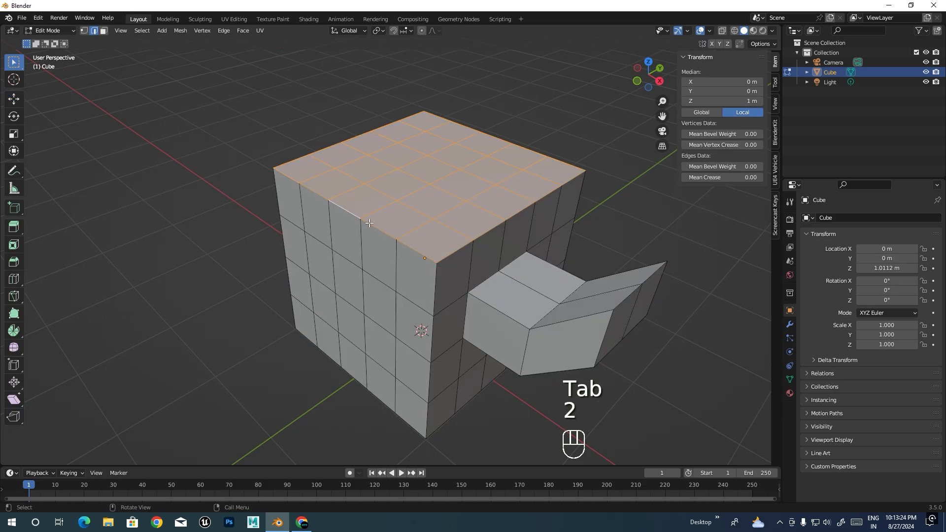
left_click(369, 222)
left_click(382, 235, "alt")
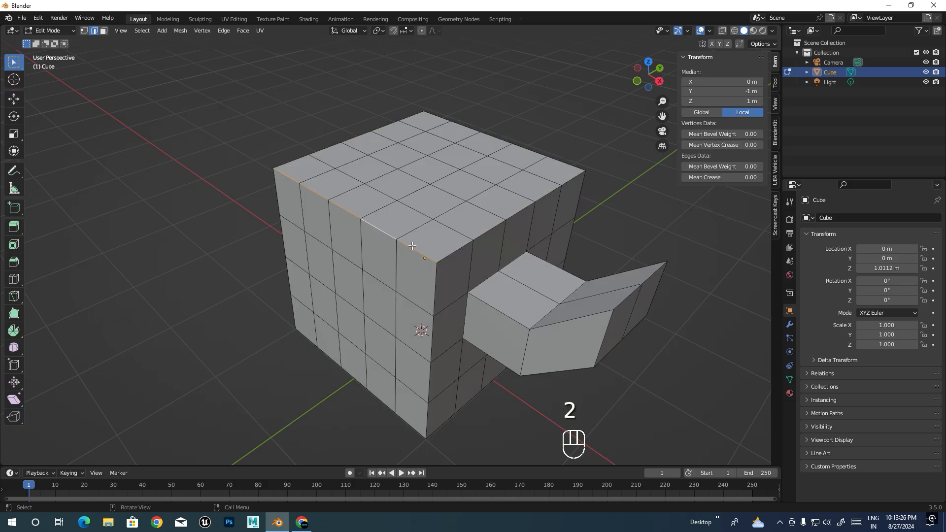
scroll(409, 244, "up", 1)
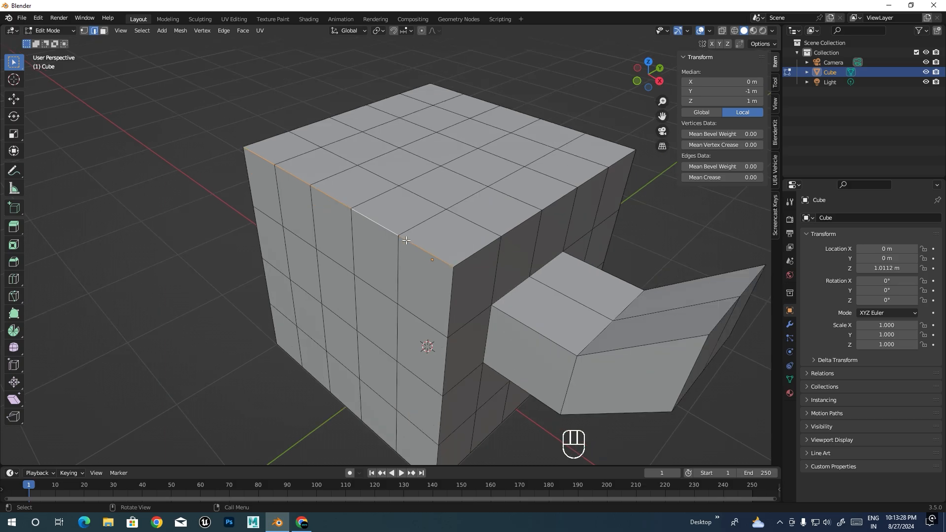
middle_click_drag(413, 247, 465, 217, "shift")
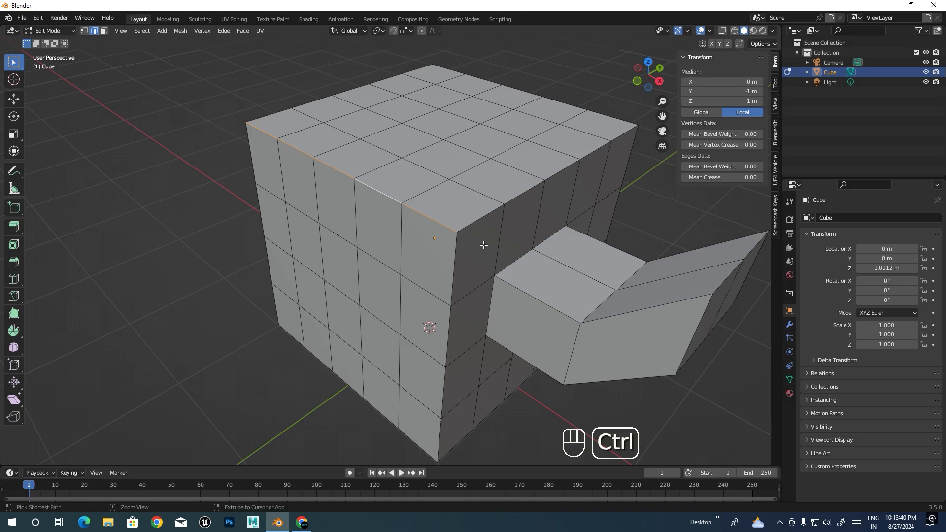
key("ctrl+b")
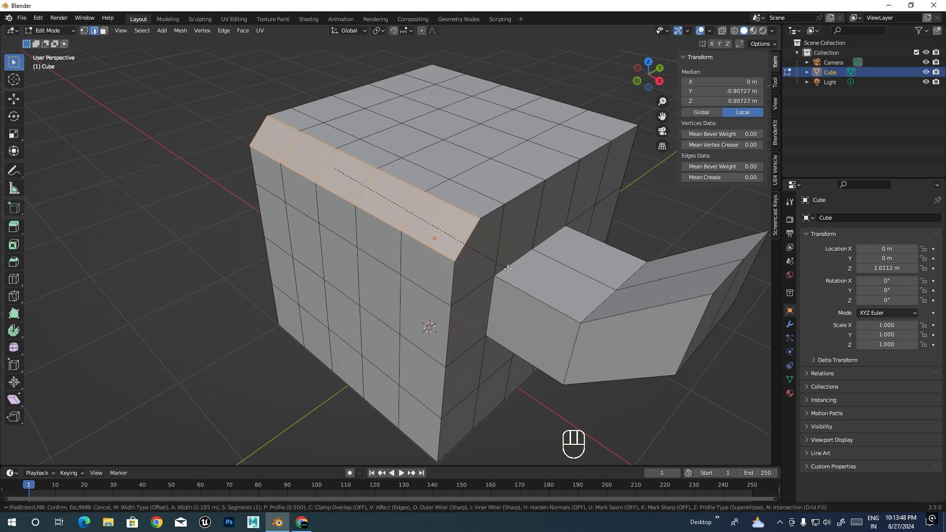
scroll(507, 269, "up", 1)
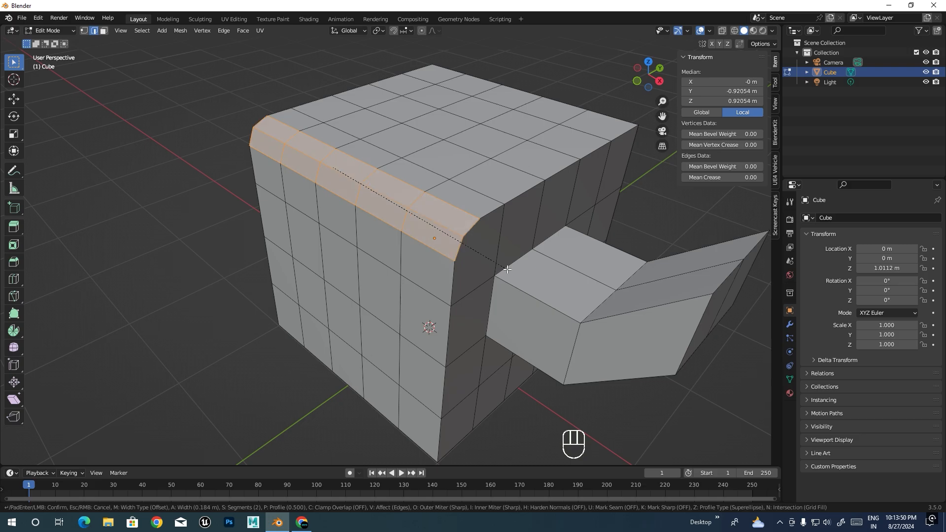
scroll(507, 268, "up", 1)
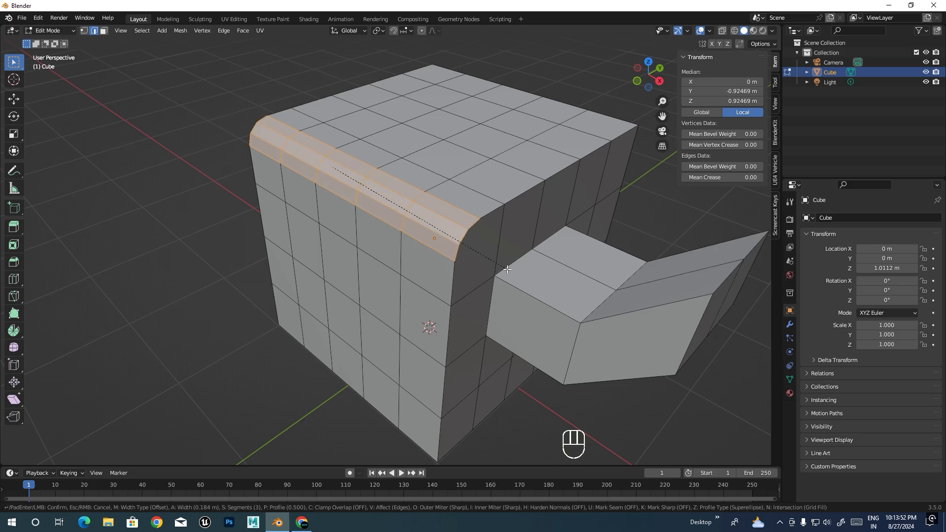
scroll(508, 269, "up", 2)
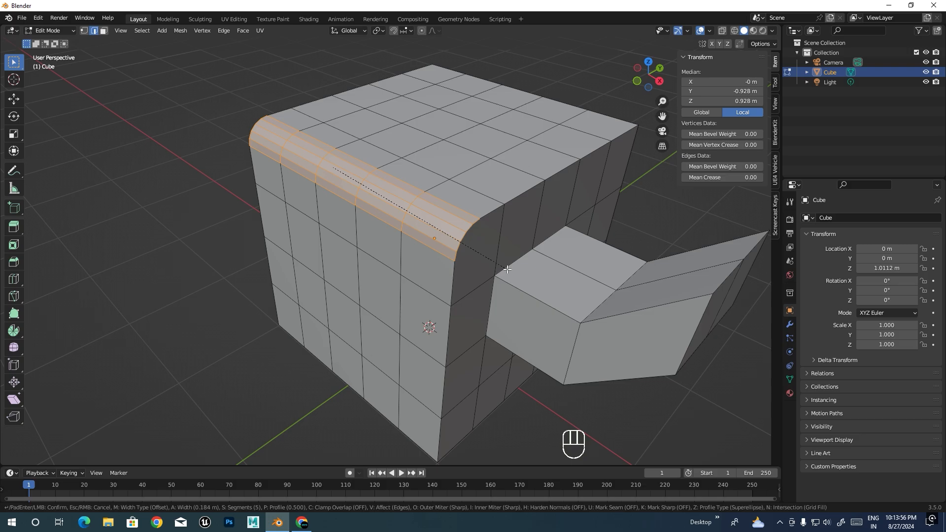
scroll(507, 271, "down", 1)
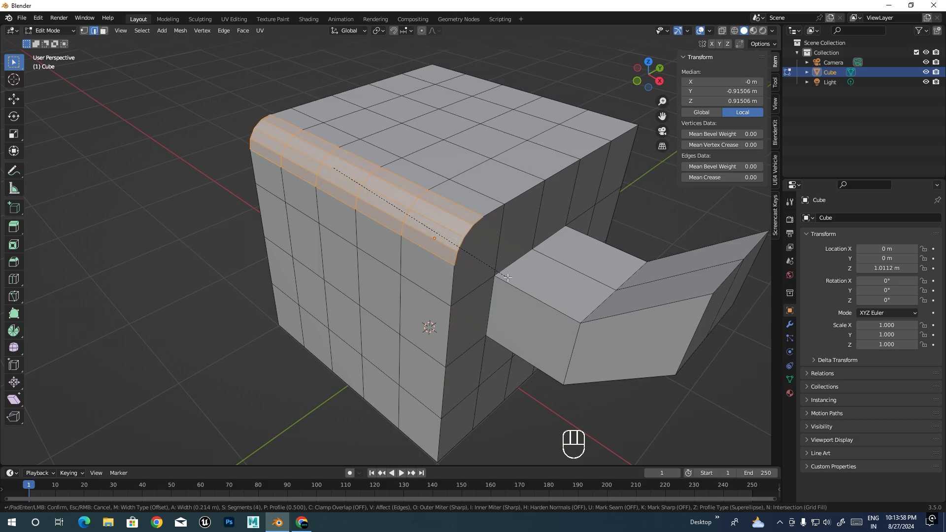
scroll(507, 277, "down", 1)
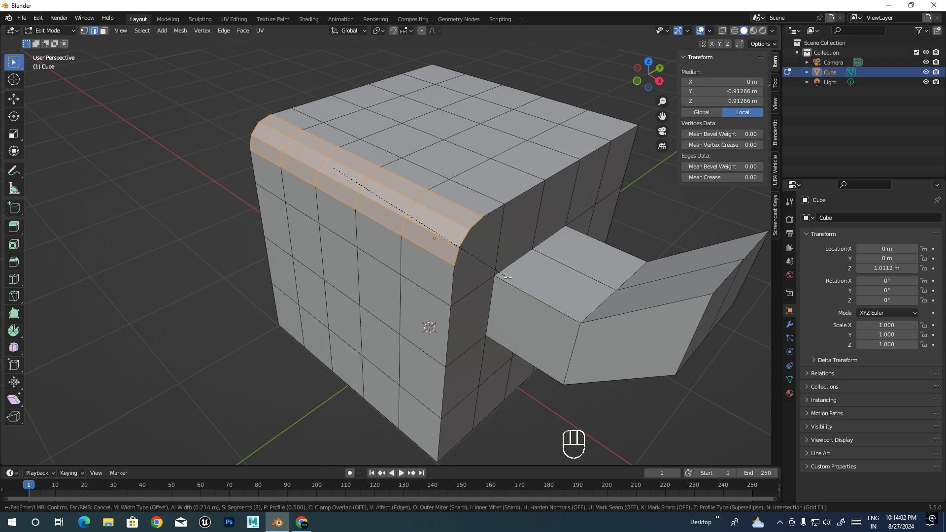
key("p")
left_click(510, 277)
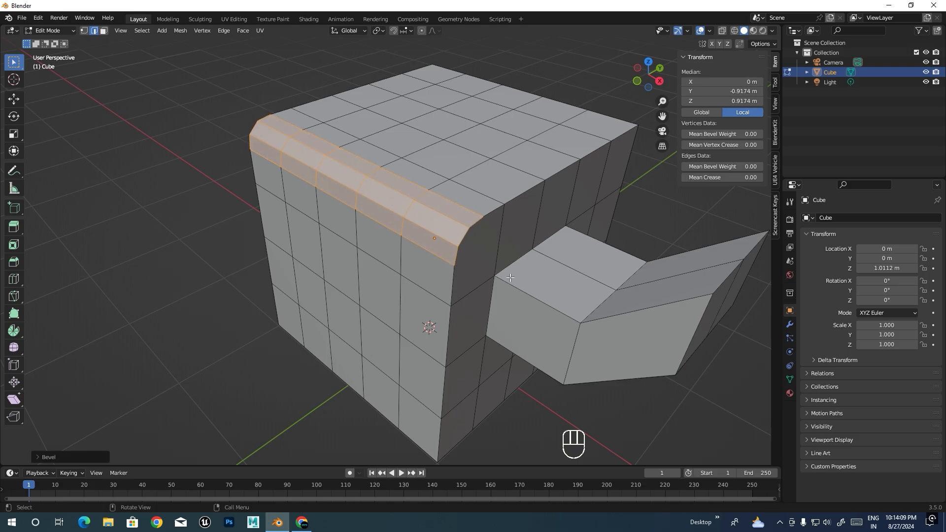
Open the bevel's operator settings and adjust its shape to about 0.561
left_click(37, 458)
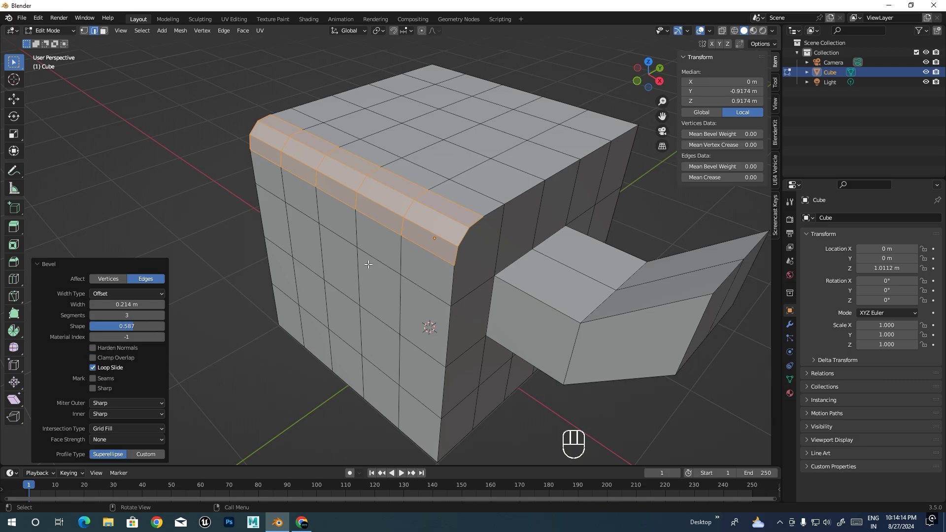
scroll(439, 270, "up", 1)
mouse_move(442, 275)
middle_mouse_down("shift")
mouse_move(451, 284)
mouse_move(452, 273)
middle_mouse_up("shift")
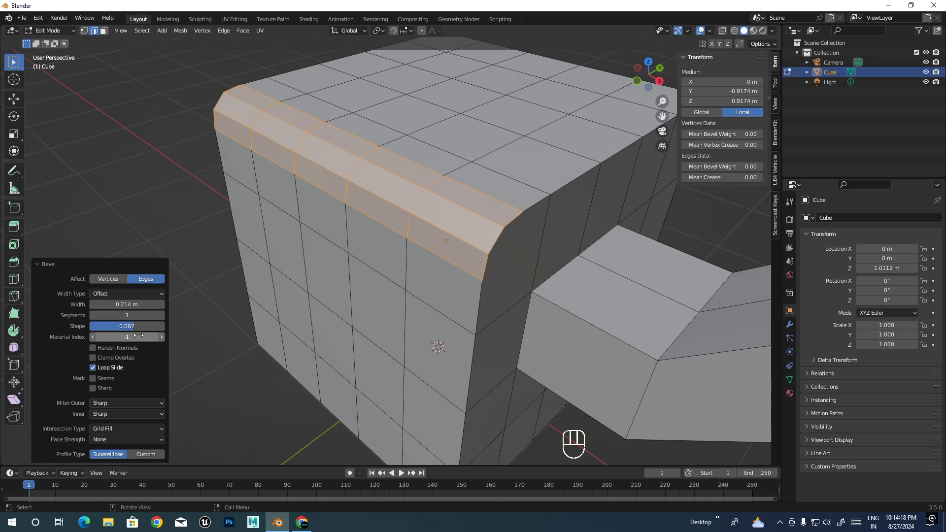
left_click_drag(122, 325, 131, 325)
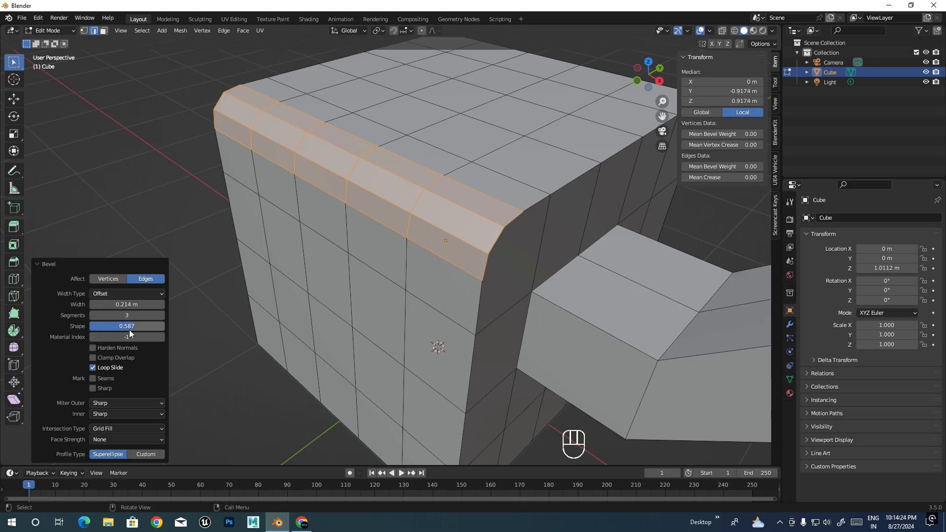
left_click_drag(132, 327, 363, 211)
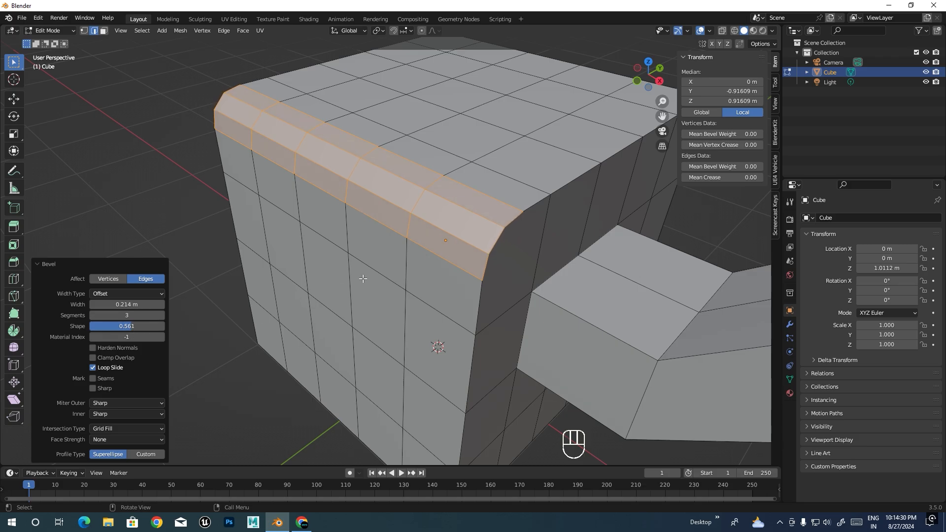
Change the bevel to affect vertices, with a width of about 0.104 m, 1 segment and a shape of about 0.210
left_click(108, 279)
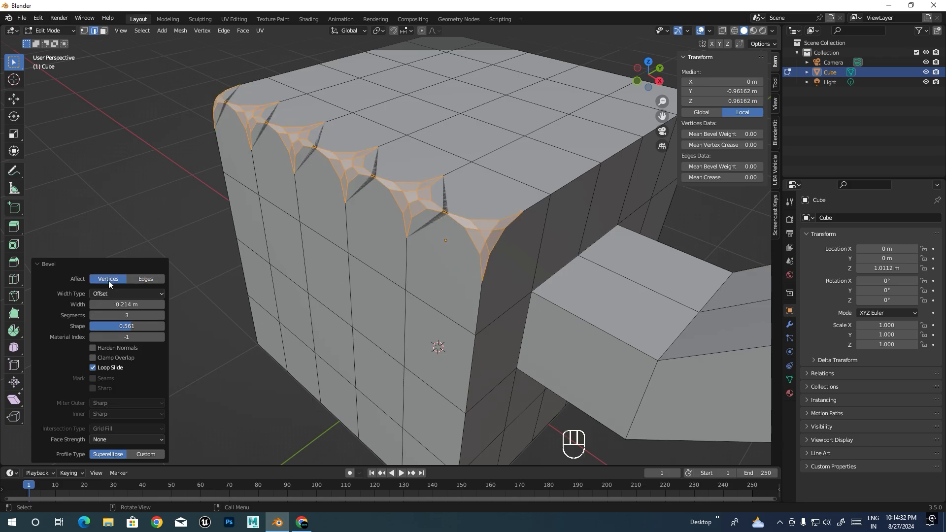
left_click_drag(129, 326, 611, 304)
left_click_drag(128, 326, 360, 205)
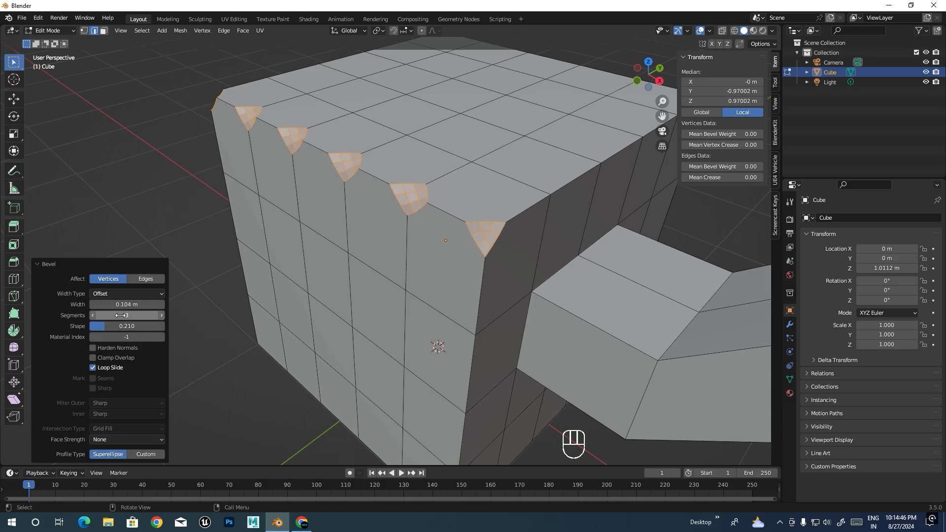
left_click_drag(123, 316, 586, 315)
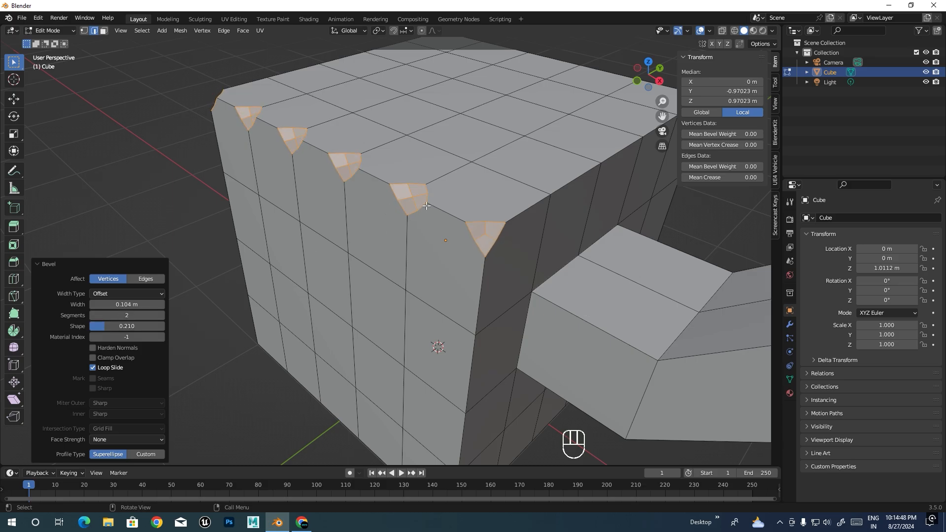
left_click_drag(120, 317, 591, 316)
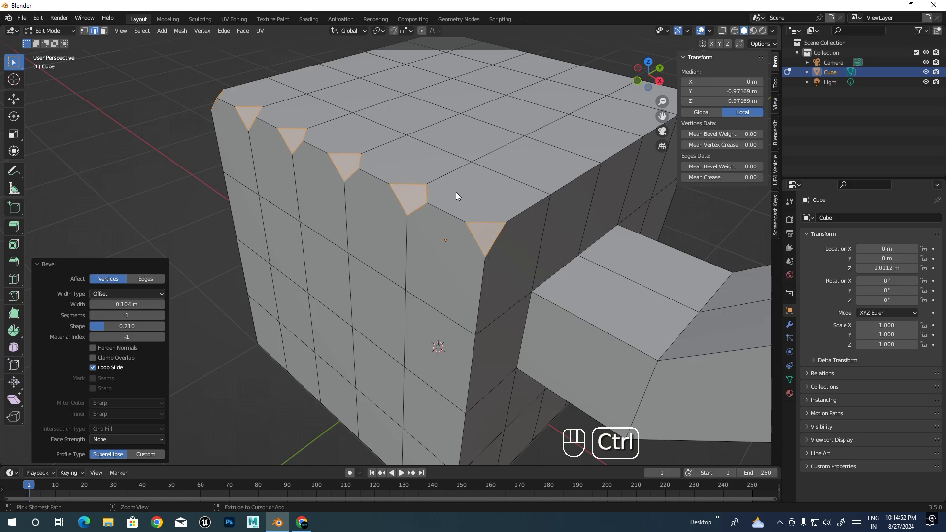
Try triangulating the beveled corner faces, inspect them in Object Mode, and undo the triangulation
key("ctrl+t")
middle_click_drag(456, 191, 451, 215)
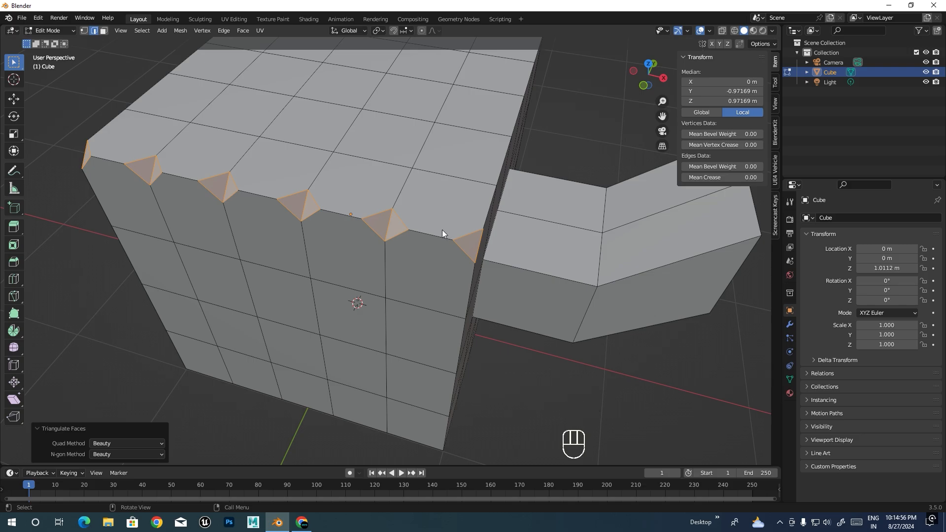
scroll(414, 255, "up", 4)
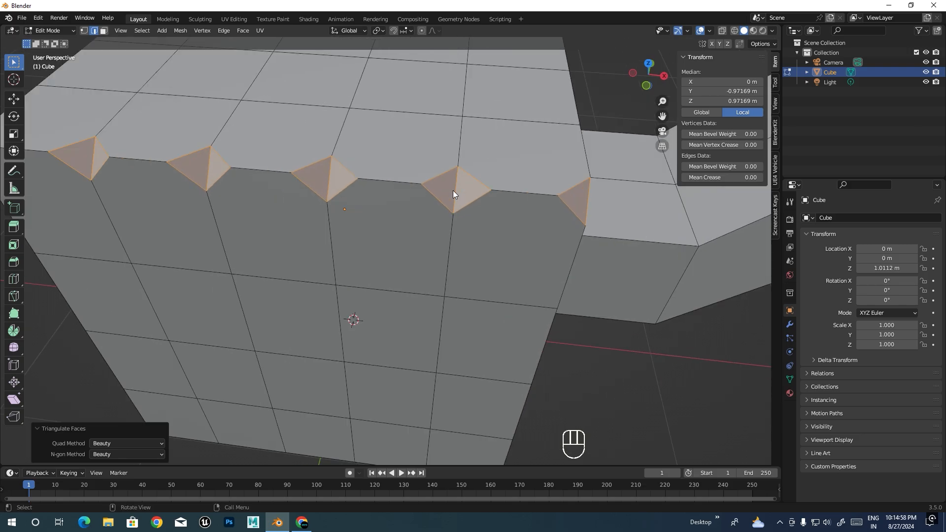
key("Tab")
middle_click_drag(618, 110, 608, 108)
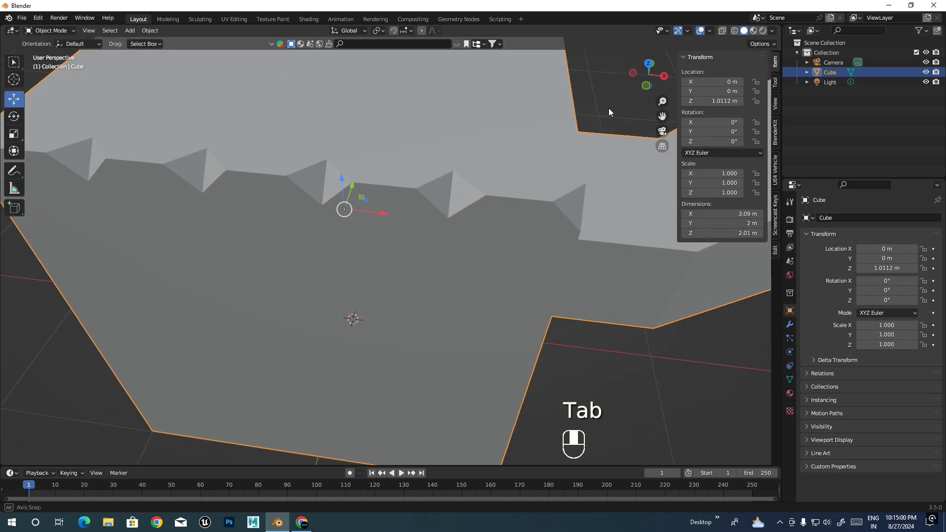
scroll(476, 259, "down", 4)
middle_click_drag(475, 258, 448, 241)
scroll(377, 225, "up", 2)
key("ctrl+z")
key("ctrl+z")
key("ctrl+z")
key("ctrl+z")
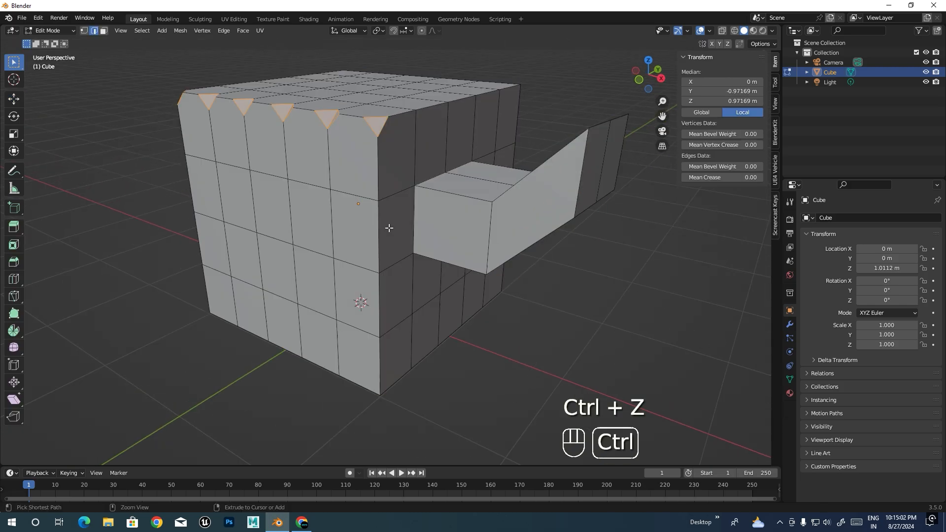
key("Tab")
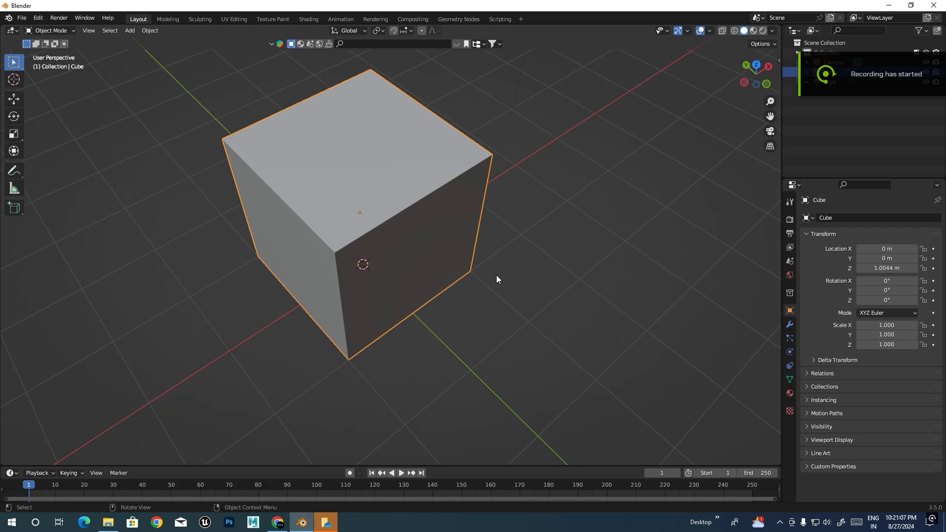
Add a plane mesh and move it about 2.9 m along X, clear of the cube
middle_click_drag(496, 276, 463, 234)
key("shift+a")
mouse_move(468, 238)
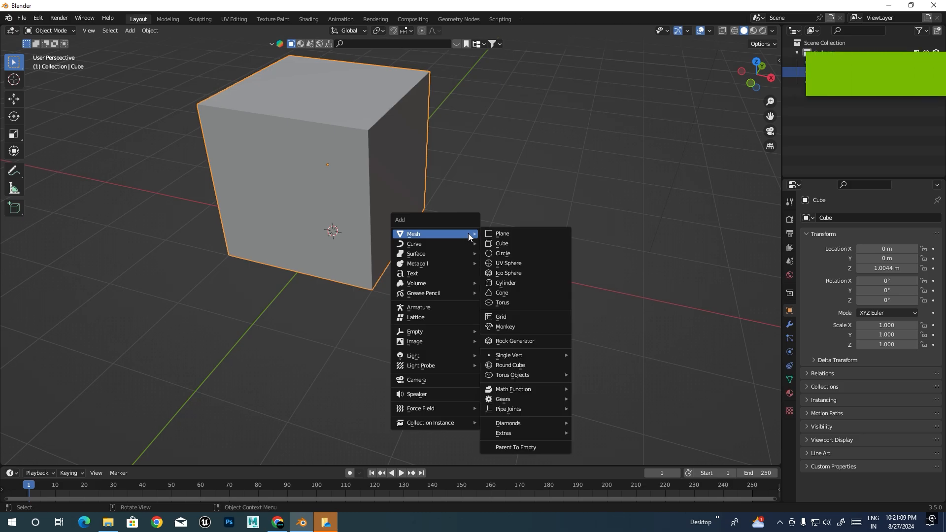
left_click(497, 234)
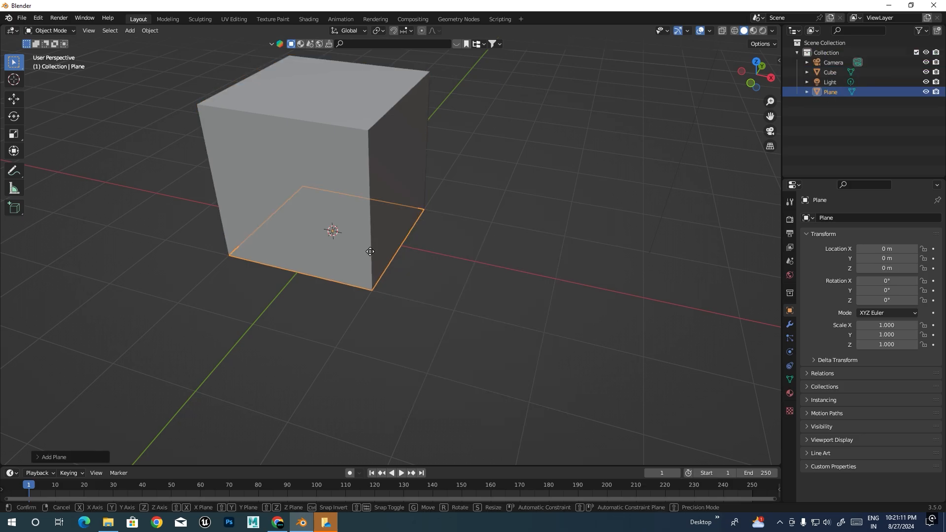
key("g")
key("x")
left_click(599, 318)
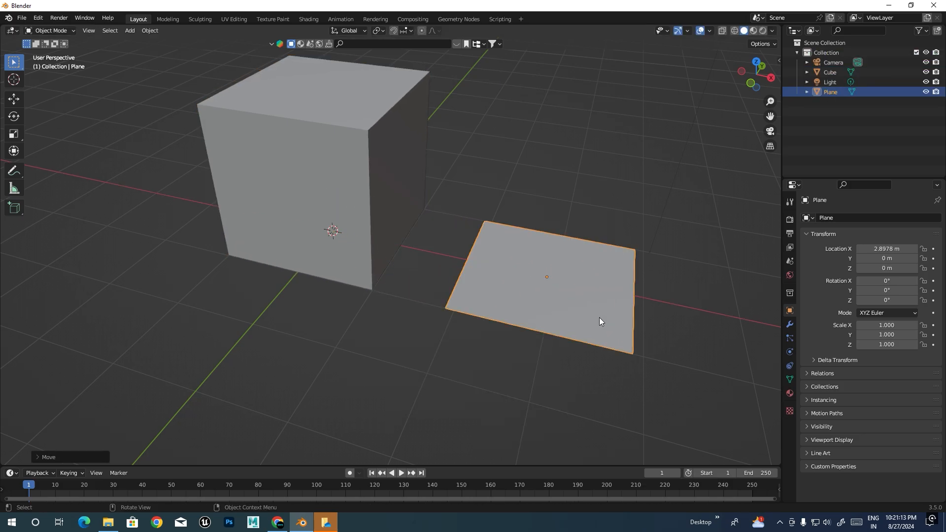
middle_click_drag(599, 318, 530, 254, "shift")
Open the plane's modifier properties, enter Edit Mode and apply Solidify Faces to its selected face
left_click(789, 324)
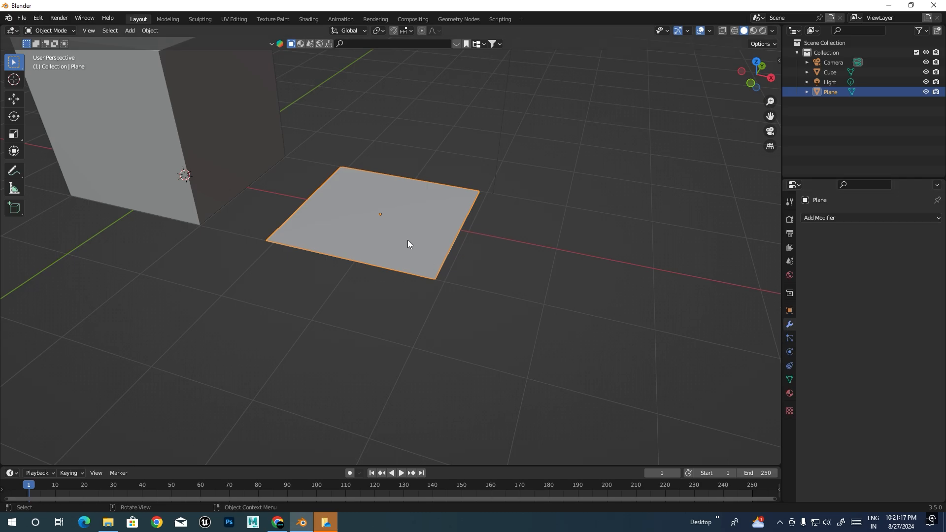
key("Tab")
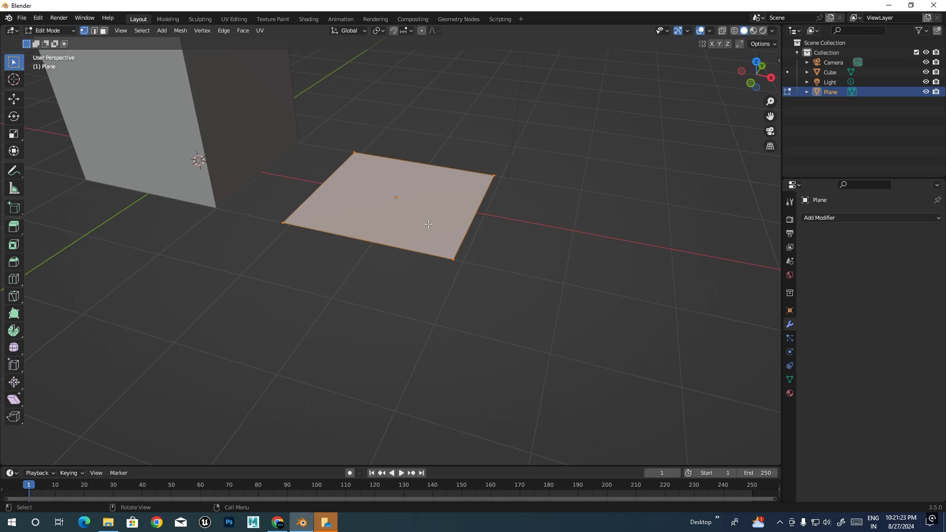
key("ctrl+f")
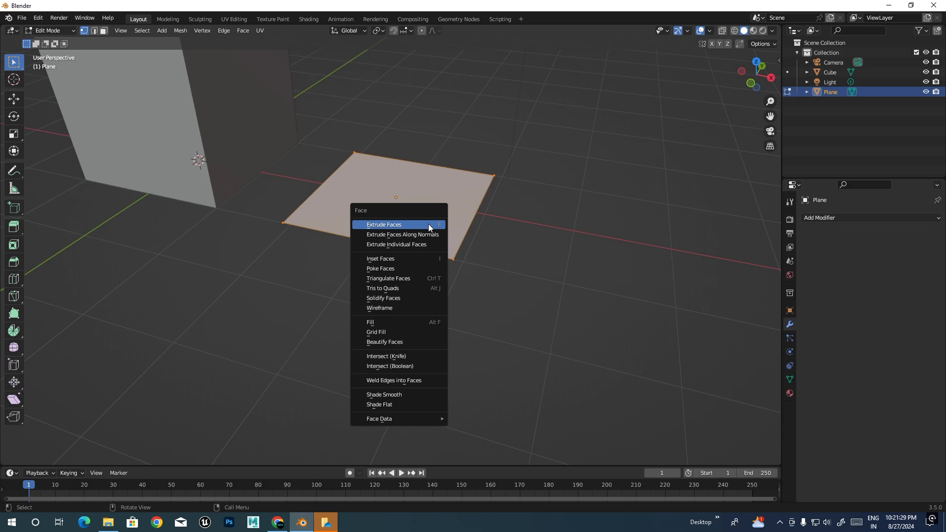
left_click(389, 298)
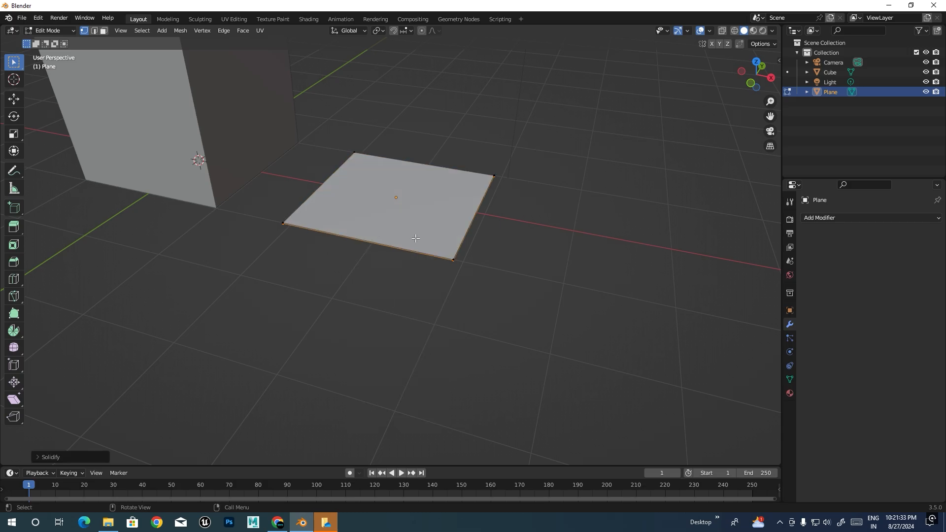
scroll(375, 247, "up", 2)
middle_click_drag(375, 248, 424, 227)
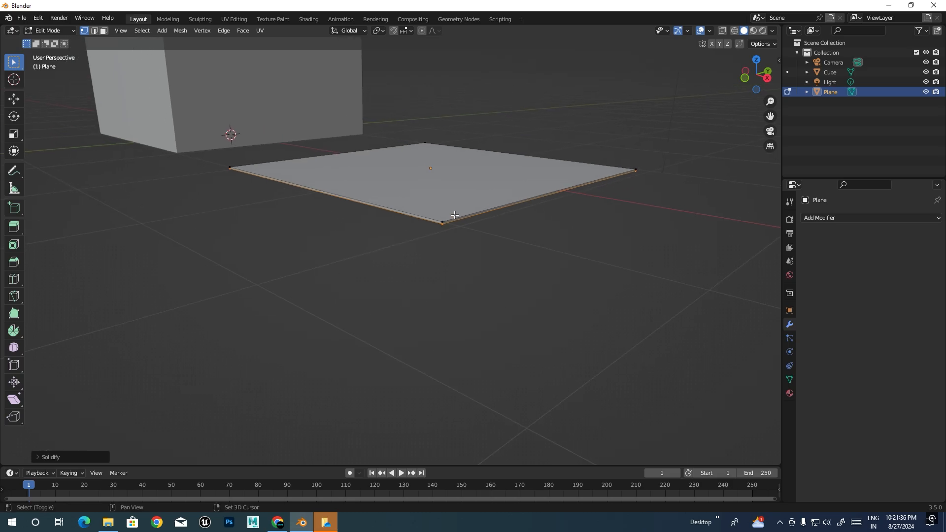
Adjust the Solidify thickness to turn the plane into a thin slab and return to Object Mode
left_click(37, 456)
mouse_move(126, 454)
left_mouse_down()
mouse_move(153, 454)
mouse_move(118, 454)
left_mouse_up()
key("Tab")
middle_click_drag(442, 265, 413, 267)
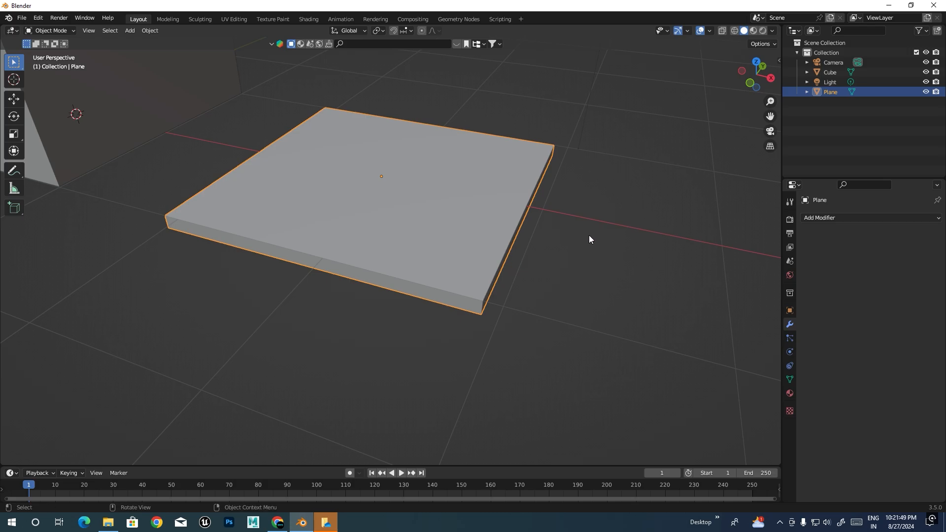
Delete the solidified plane and select the cube
key("Tab")
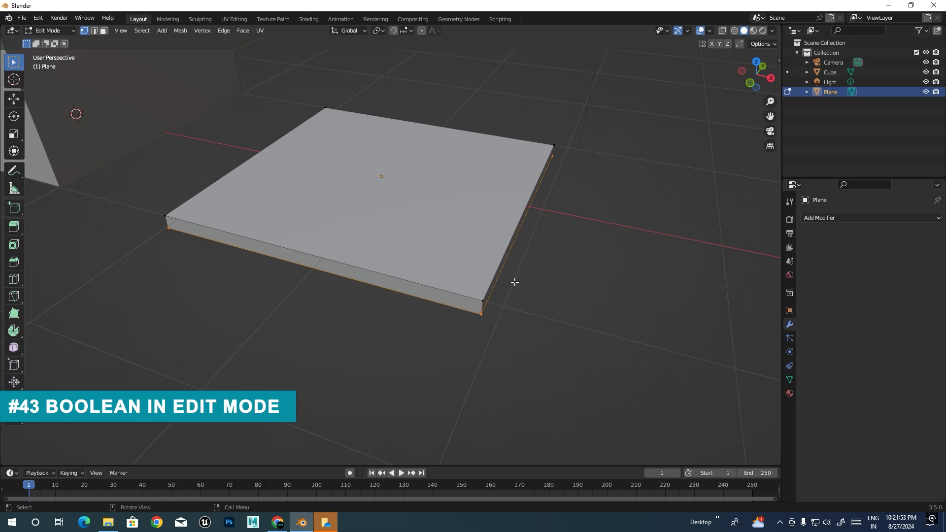
key("Tab")
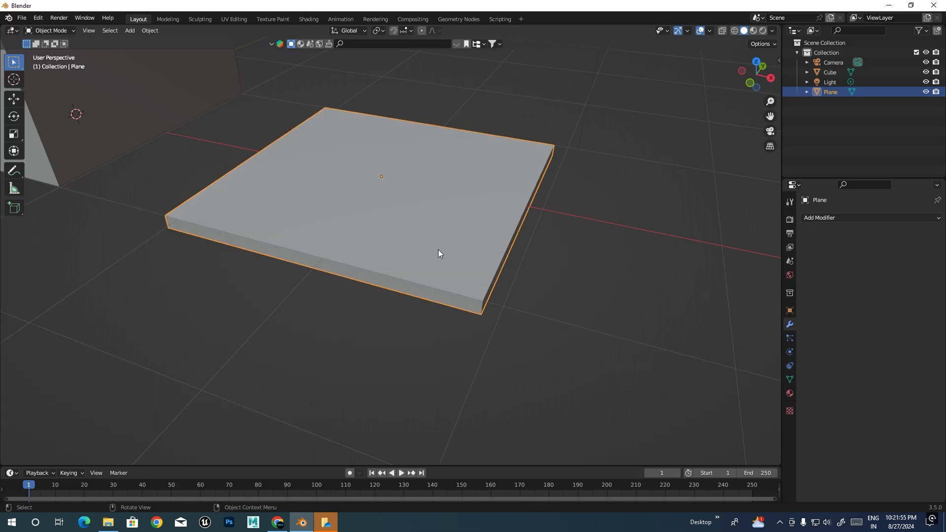
key("Delete")
scroll(523, 250, "down", 2)
middle_click_drag(412, 221, 599, 288, "shift")
left_click(407, 179)
scroll(413, 223, "down", 3)
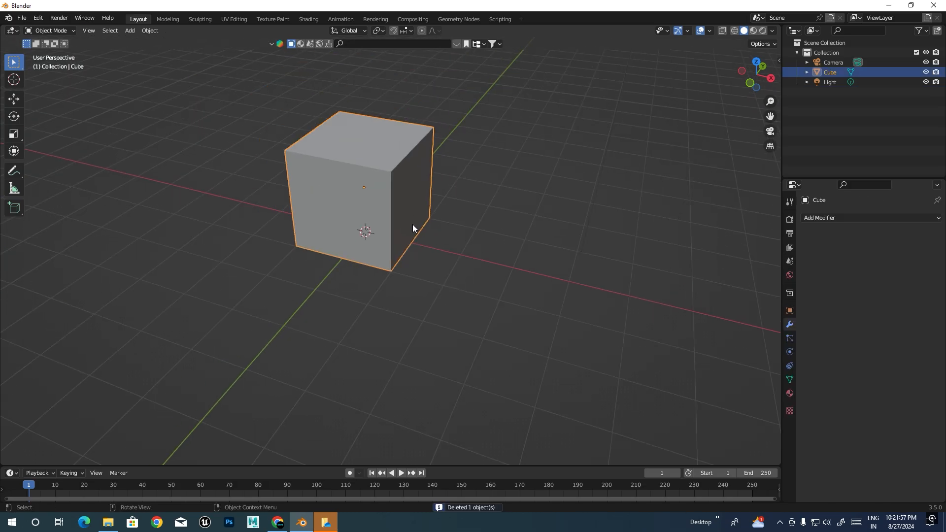
scroll(413, 223, "down", 2)
middle_click_drag(388, 169, 375, 177)
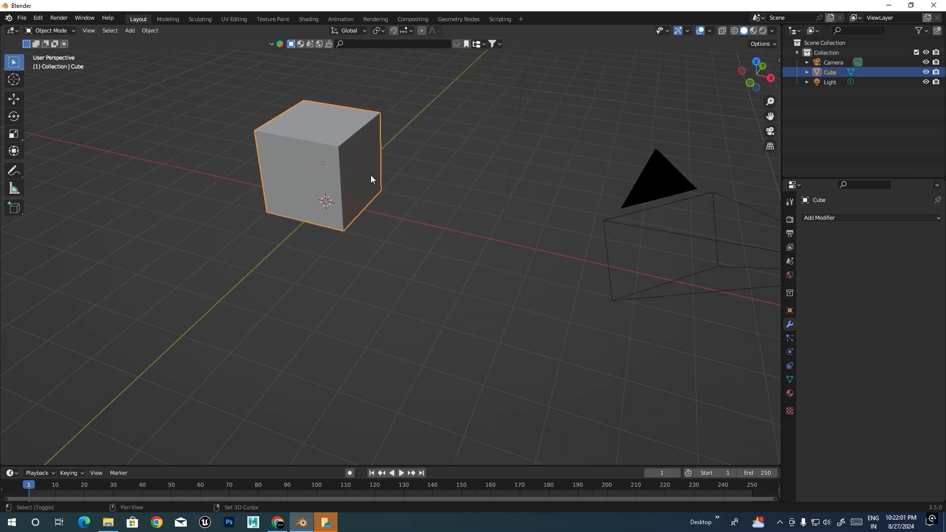
Enter Edit Mode on the cube, deselect its geometry and add a UV sphere with 32 segments, 16 rings and 1 m radius
key("Tab")
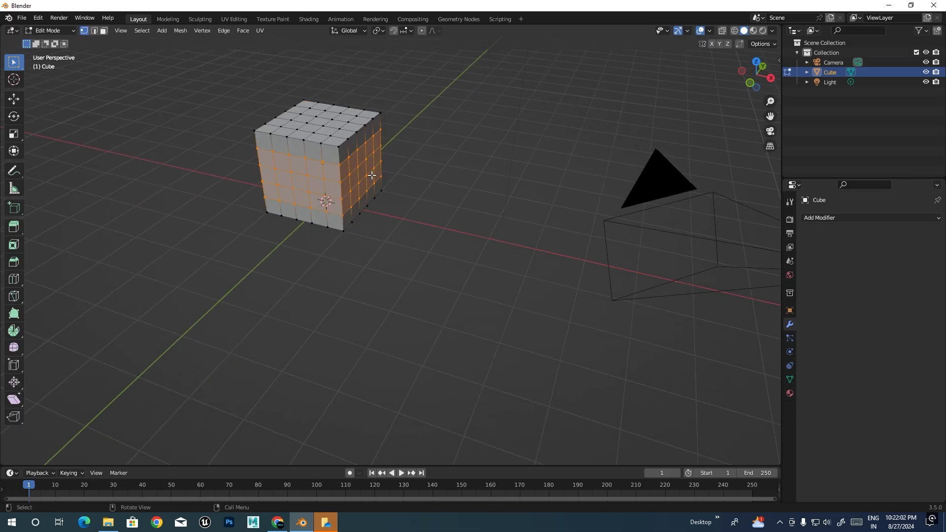
left_click(411, 170)
middle_click_drag(411, 171, 435, 207)
key("shift+a")
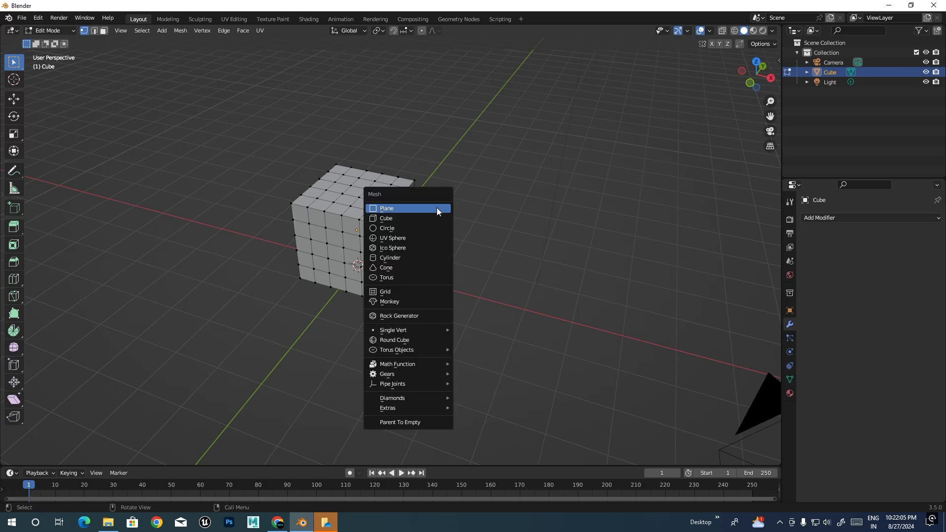
left_click(390, 239)
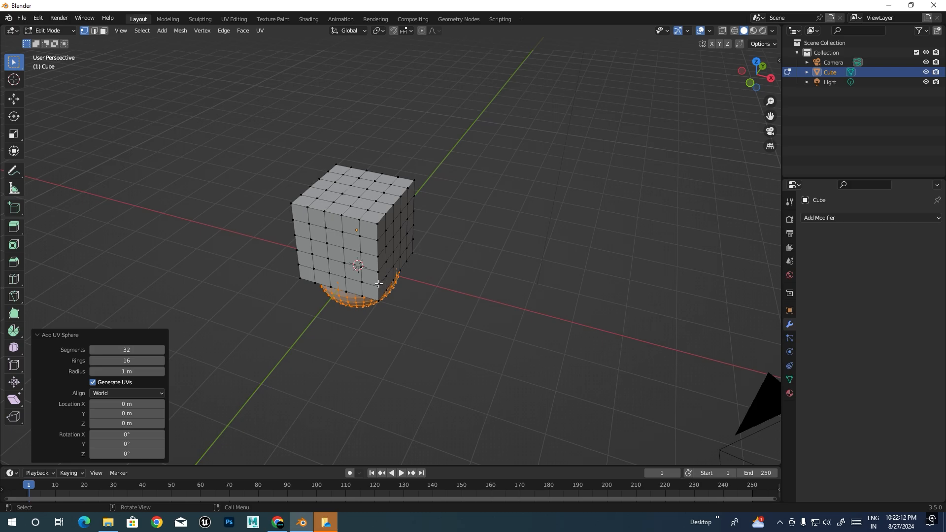
Move the sphere about 2.08 m up along Z and about 1.045 m along X to overlap the cube's upper side
key("g")
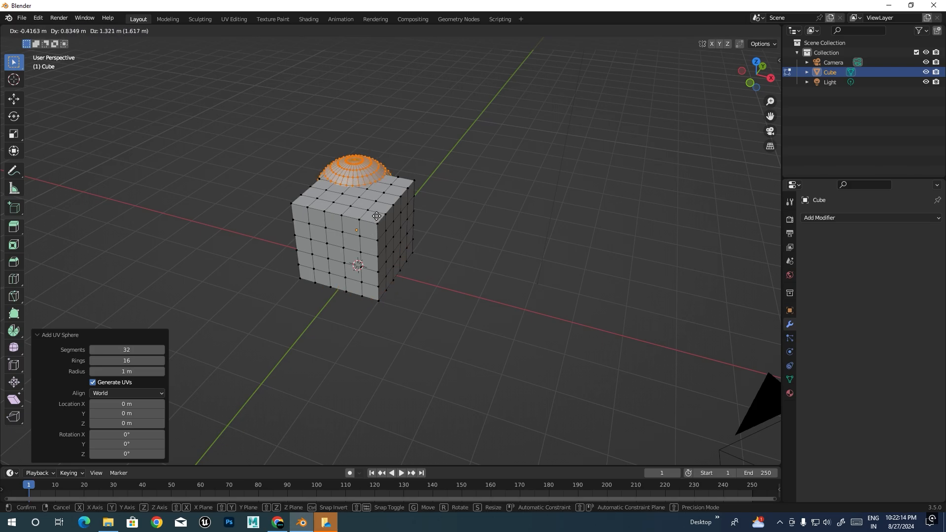
key("x")
key("z")
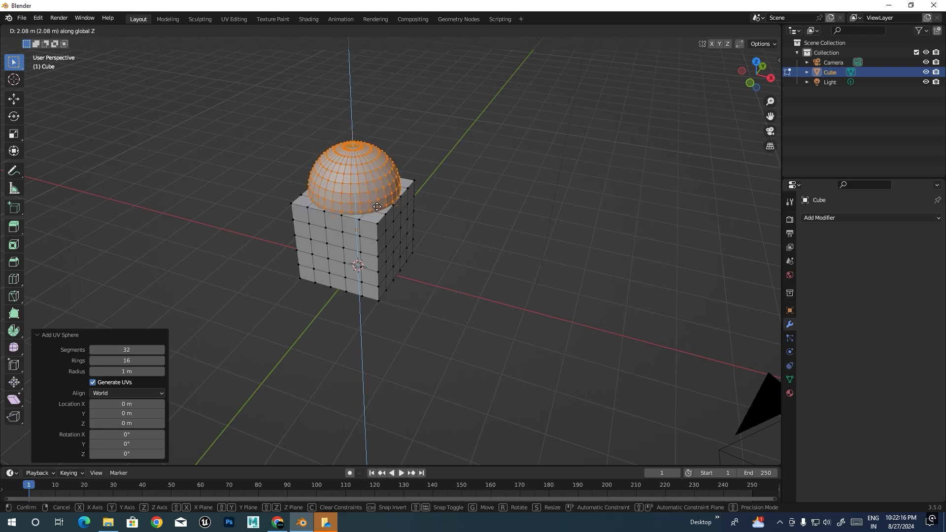
left_click(377, 207)
key("g")
key("x")
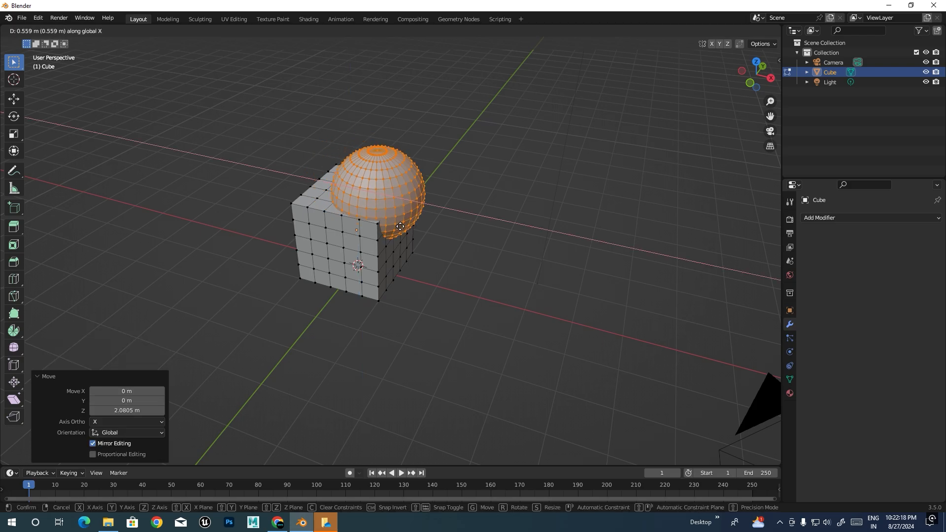
left_click(417, 237)
Scale the sphere uniformly to about 0.669
key("s")
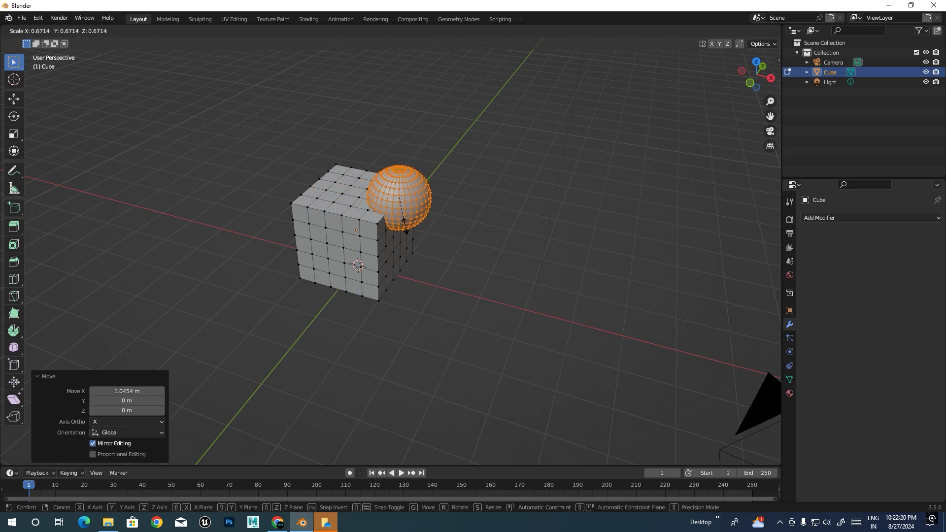
left_click(410, 224)
middle_click_drag(424, 261, 411, 260)
scroll(412, 260, "up", 5)
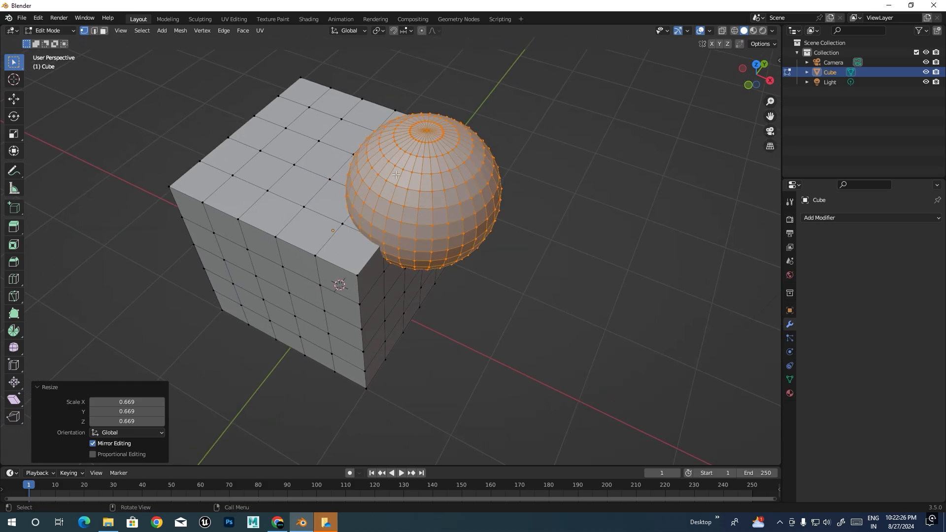
Switch to face selection, try adding one of the cube's top faces to the selected sphere, and undo that selection
key("3")
left_click(313, 217, "shift")
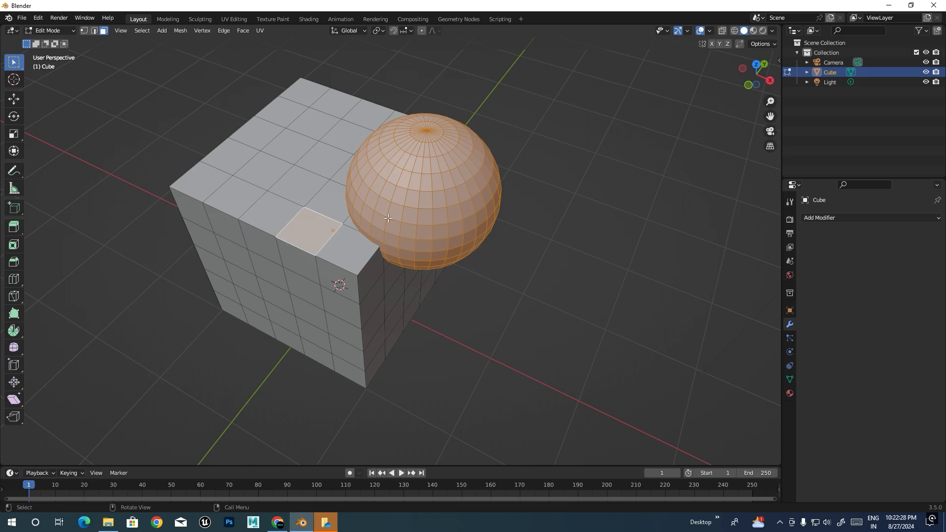
key("ctrl+z")
middle_click_drag(423, 266, 422, 240)
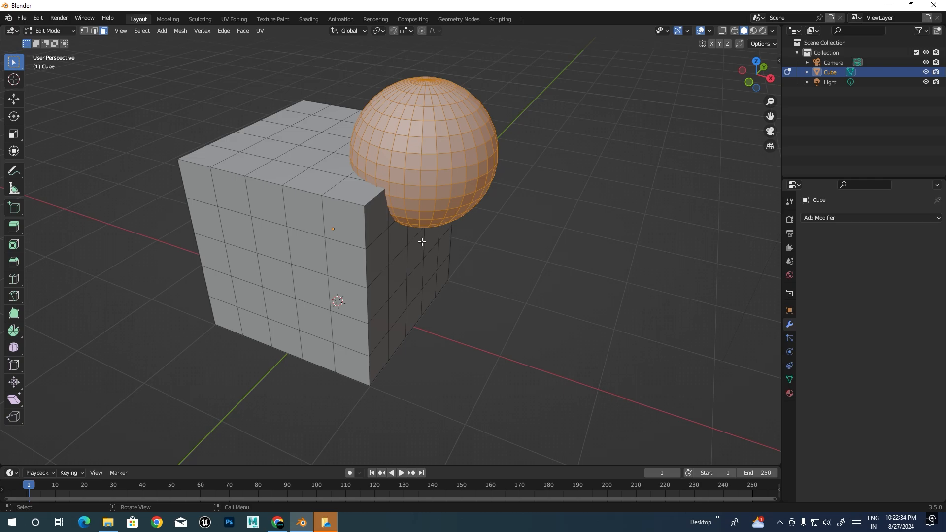
Try cutting the selected sphere out of the cube with Intersect (Boolean), inspect the cut and undo it
key("ctrl+f")
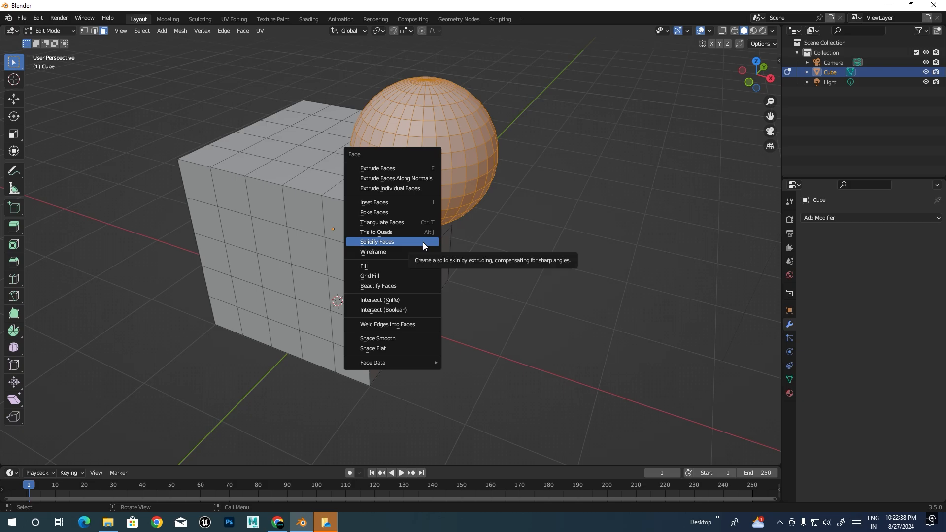
left_click(401, 309)
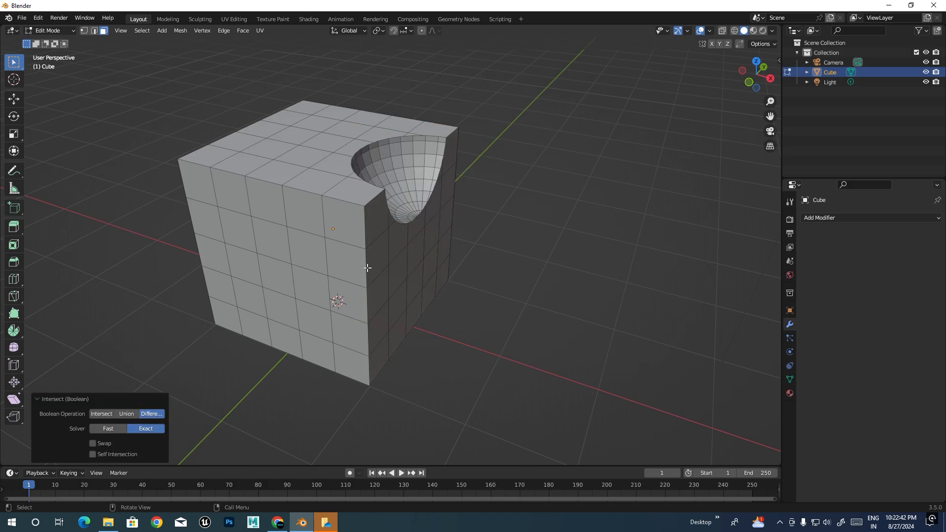
middle_click_drag(396, 247, 368, 236)
key("ctrl+z")
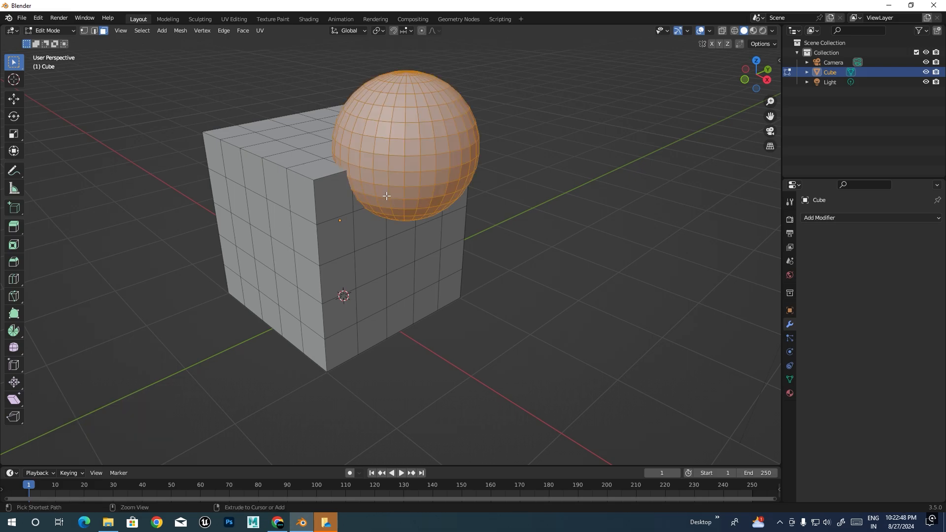
Apply Intersect (Boolean) to the selected sphere again, comparing the Intersect and Union operations before choosing Difference
key("ctrl+f")
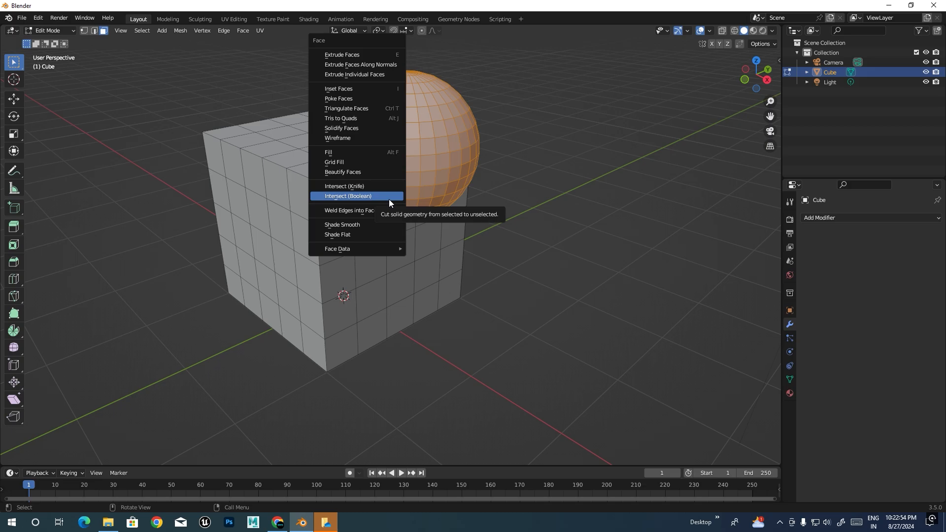
left_click(350, 196)
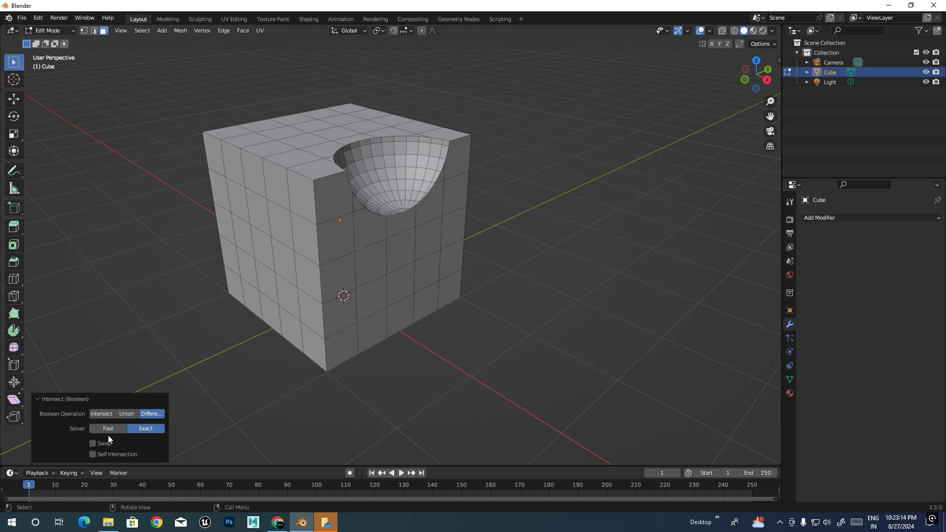
left_click(101, 414)
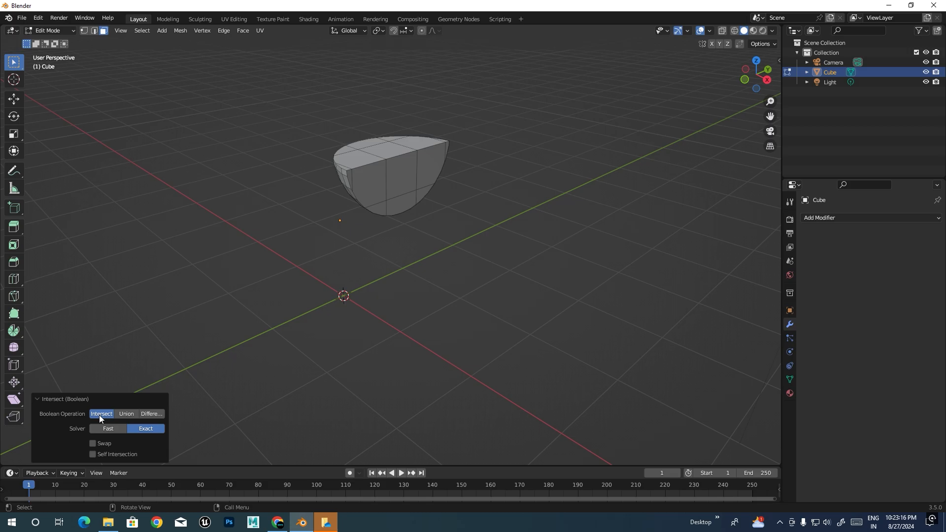
left_click(128, 415)
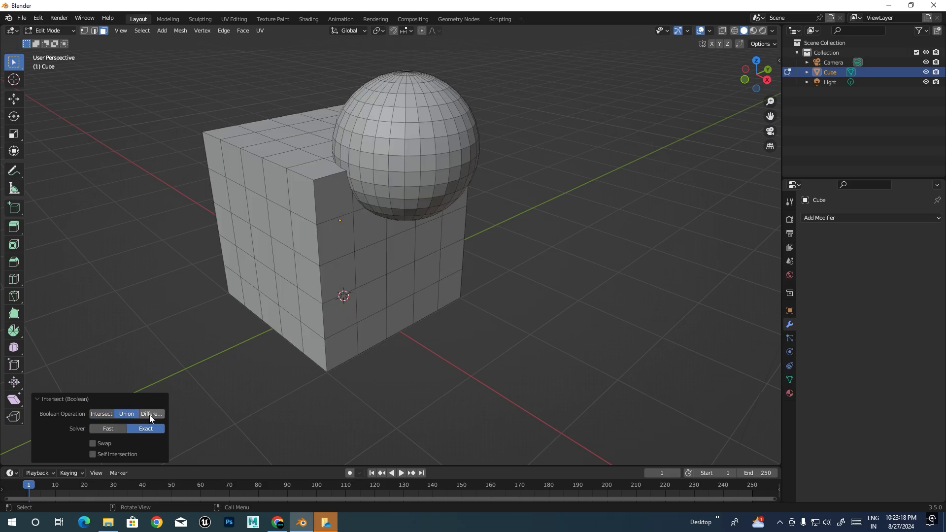
left_click(149, 414)
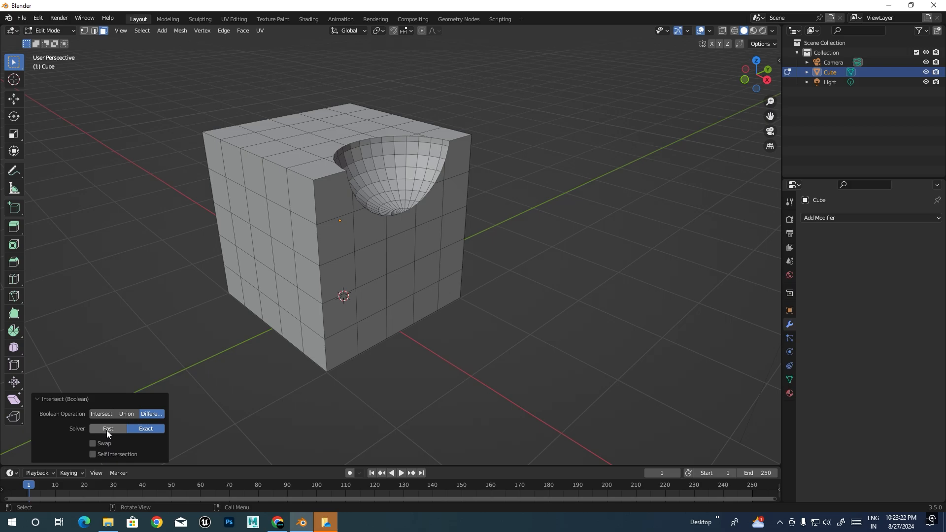
Try the Boolean's Fast solver, Swap and Self Intersection options, keeping the Exact solver
left_click(107, 429)
left_click(156, 419)
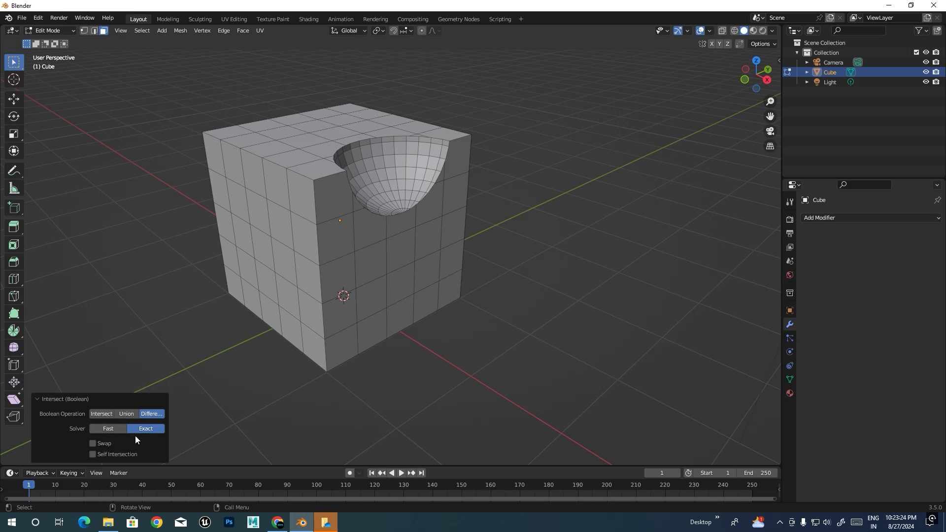
left_click(93, 444)
left_click(93, 444)
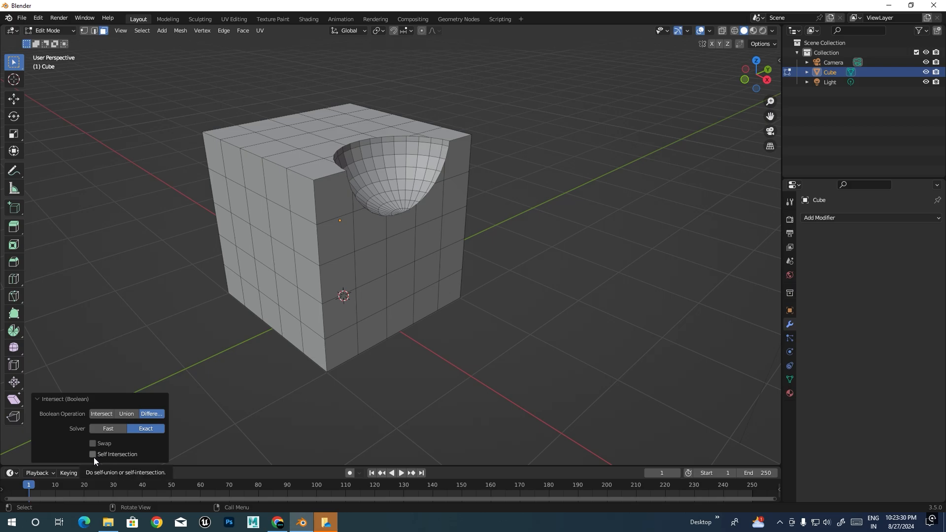
left_click(93, 455)
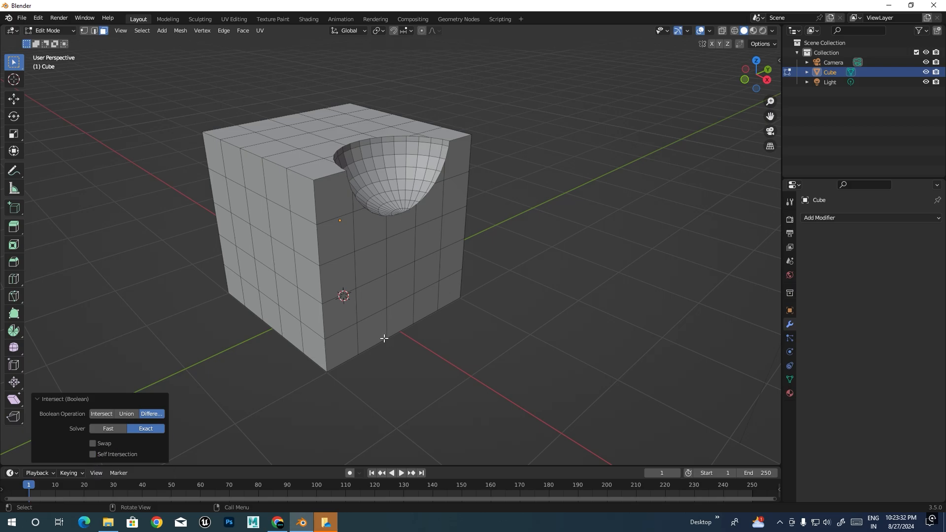
Undo the Boolean cut, the switch to face selection and the sphere's scaling
key("Tab")
key("ctrl+z")
key("ctrl+z")
key("ctrl+z")
key("ctrl+z")
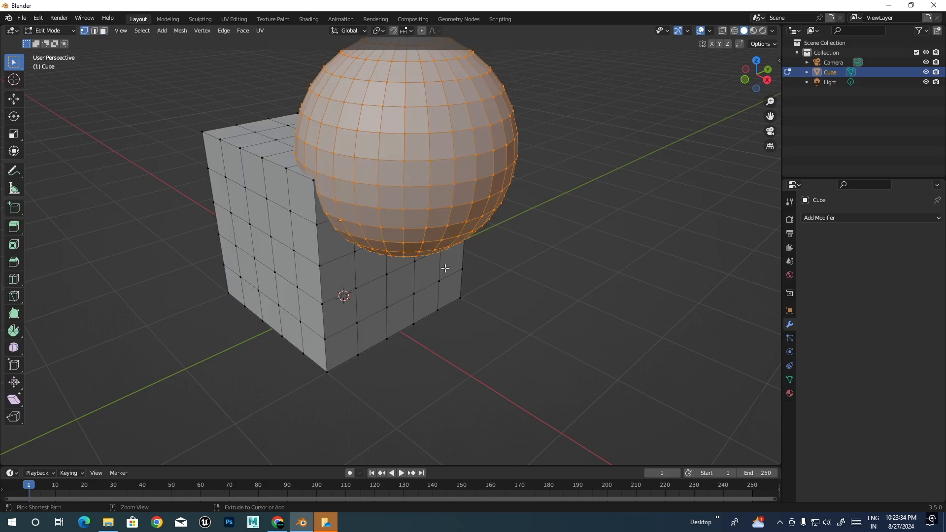
Undo the remaining sphere edits in the cube's mesh
key("ctrl+z")
key("ctrl+z")
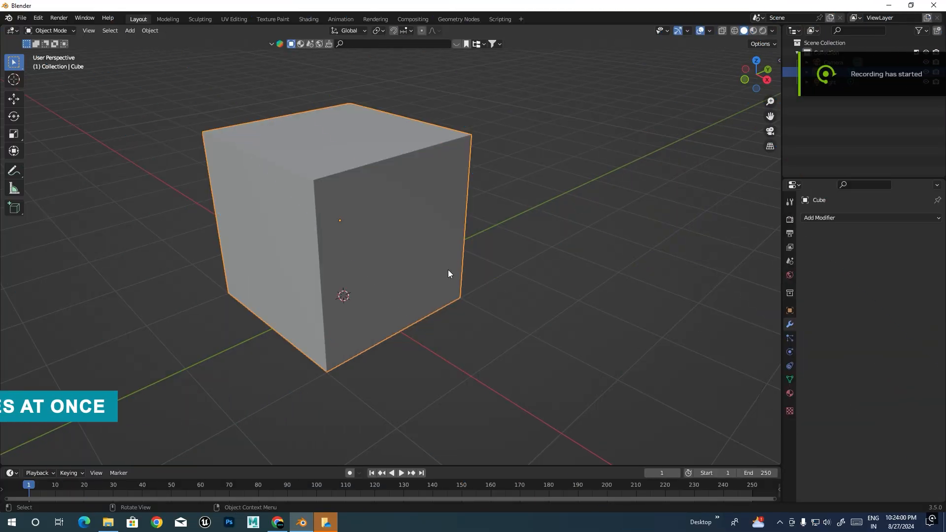
Enter Edit Mode on the cube and switch to face selection
key("Tab")
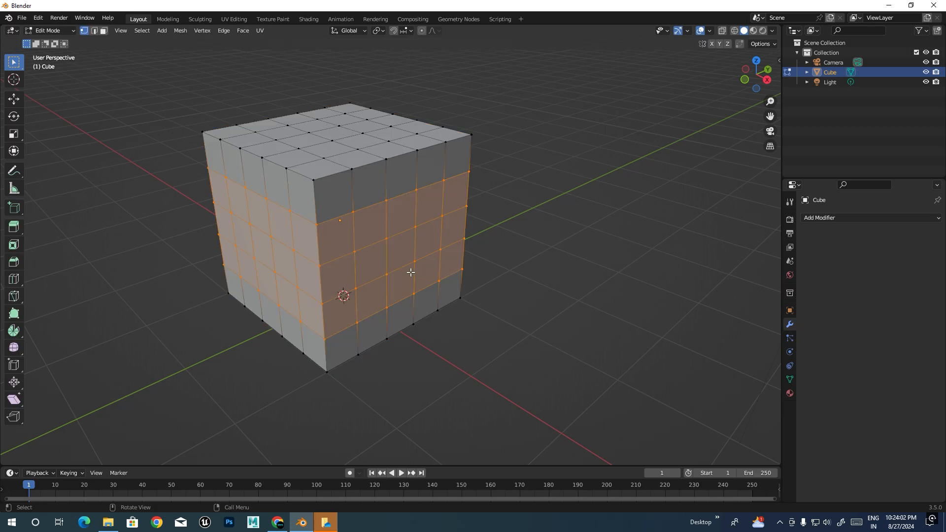
middle_click_drag(412, 243, 428, 216, "shift")
left_click(434, 212)
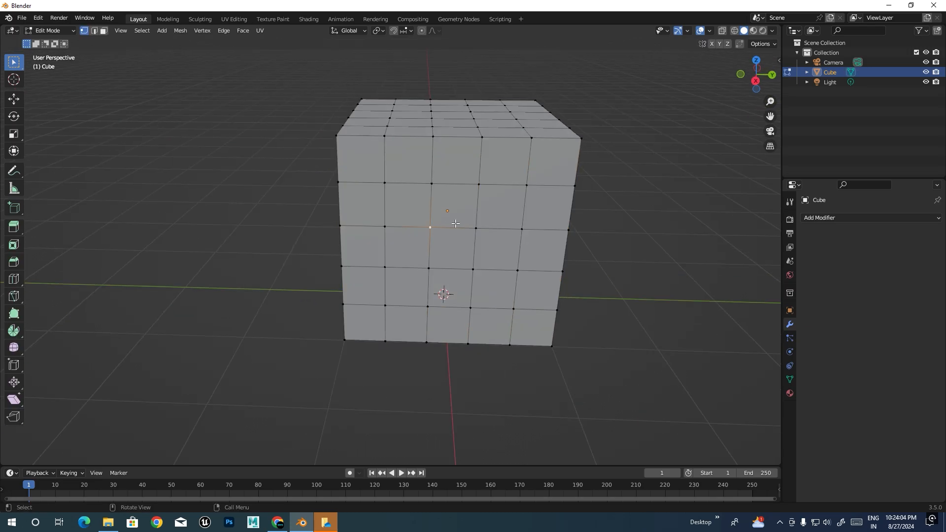
key("3")
Try deleting the vertices of three separate faces on one side of the cube, and undo the deletion
left_click(455, 222)
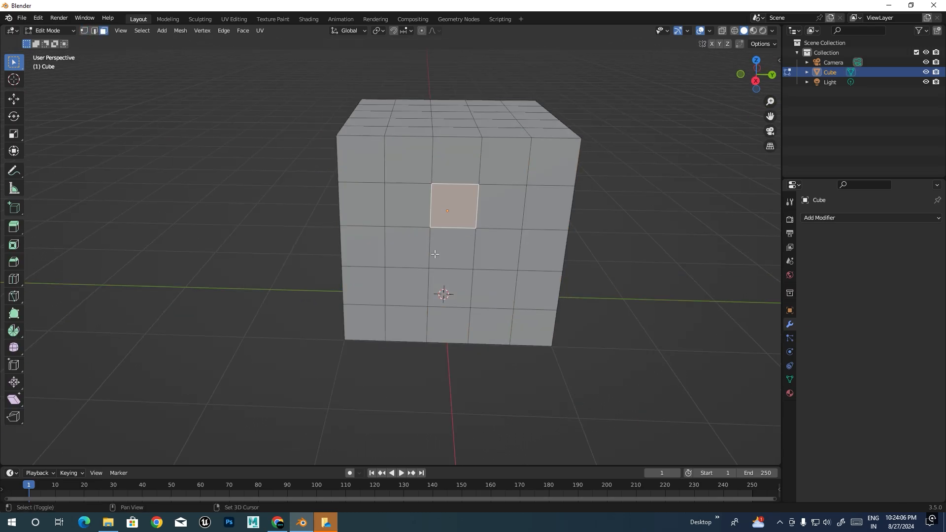
left_click(402, 293, "shift")
left_click(542, 223, "shift")
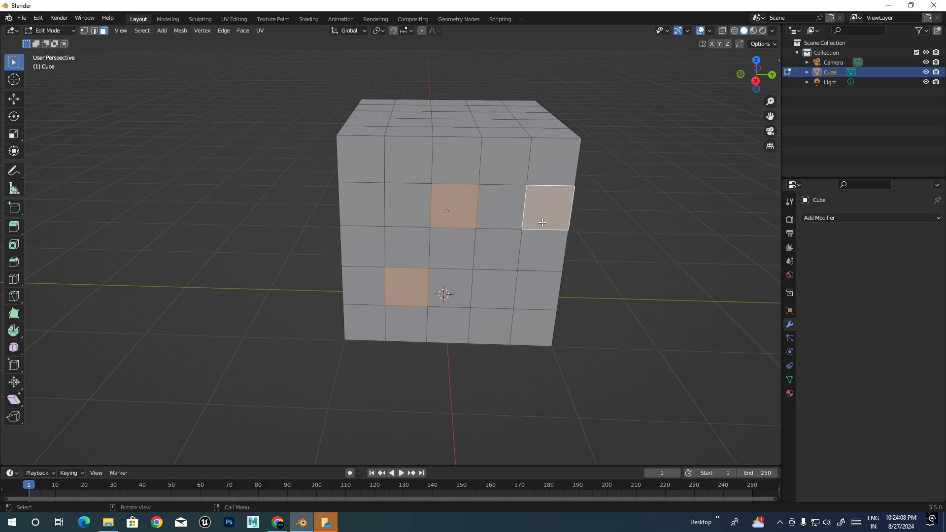
right_click(542, 222)
left_click(511, 234)
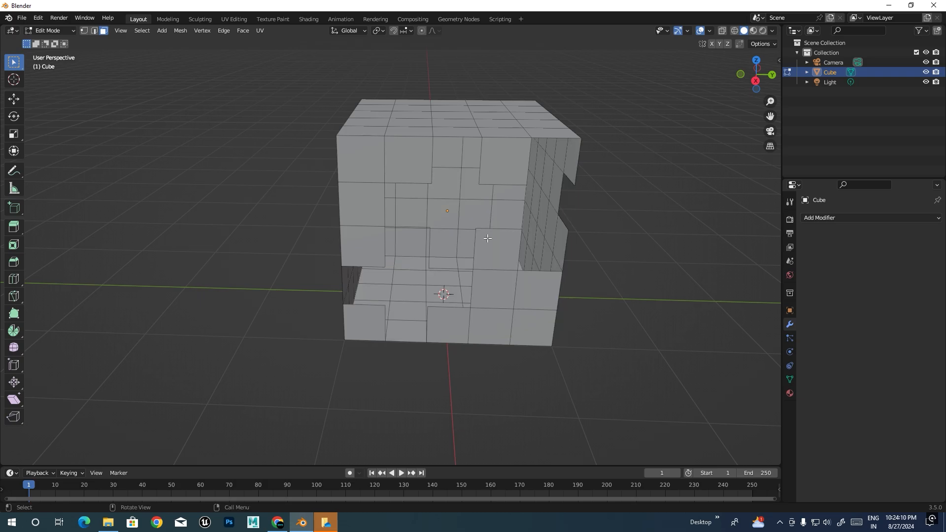
middle_click_drag(487, 238, 453, 211)
key("ctrl+z")
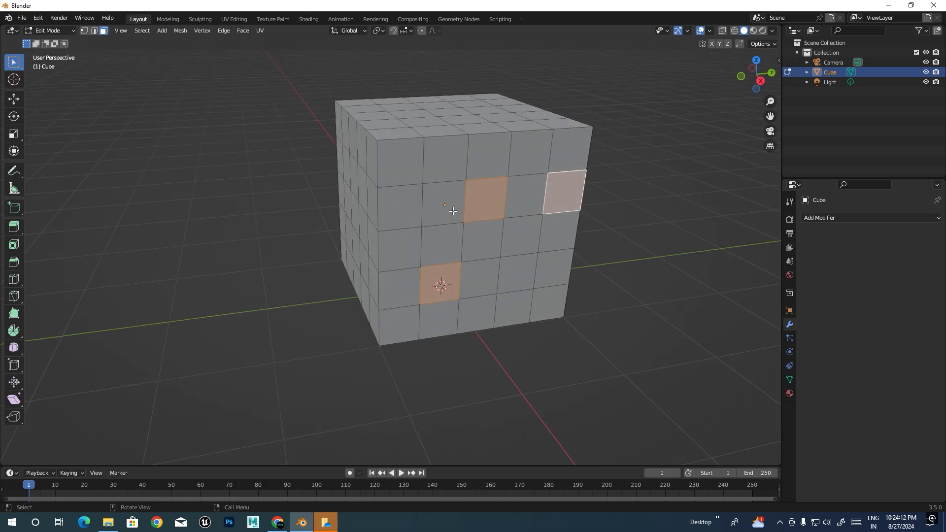
Delete two separate faces on the same side of the cube, one near the upper corner and one lower down
left_click(453, 211)
key("x")
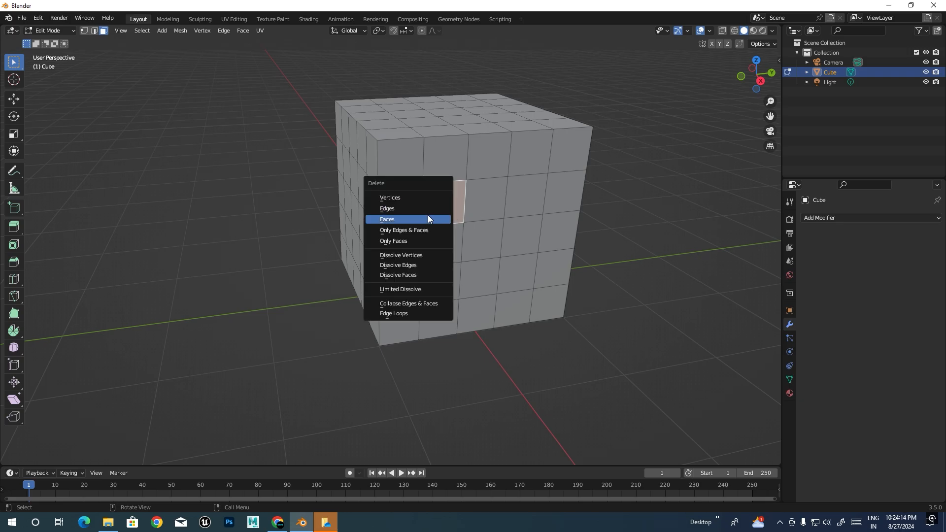
left_click(428, 219)
left_click(483, 249)
mouse_move(491, 293)
middle_mouse_down()
mouse_move(524, 312)
mouse_move(502, 295)
middle_mouse_up()
left_click(500, 292)
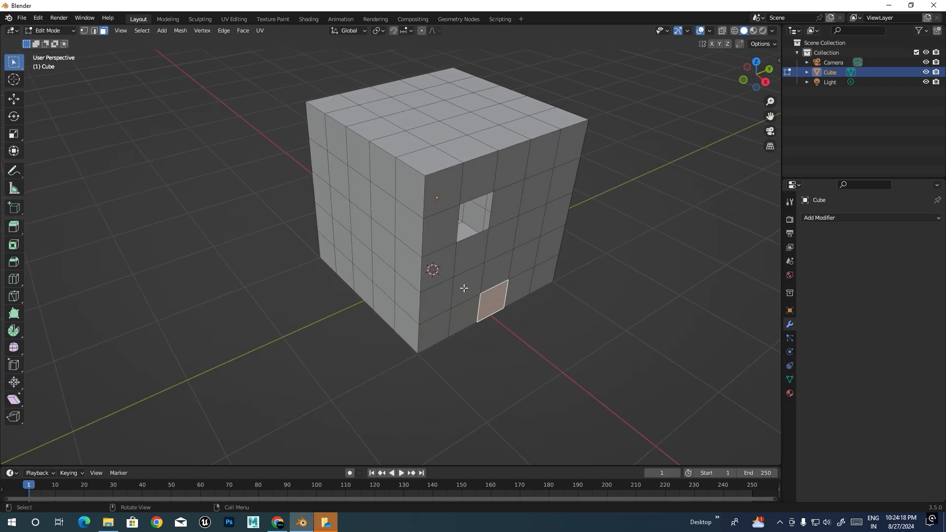
left_click(522, 262)
key("x")
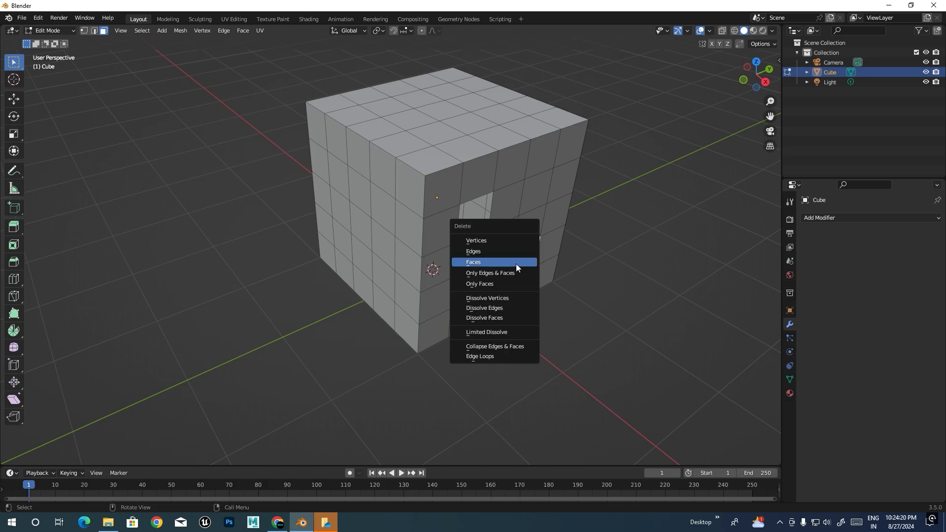
left_click(482, 262)
Delete two diagonally adjacent faces on the neighbouring side of the cube
left_click(358, 233)
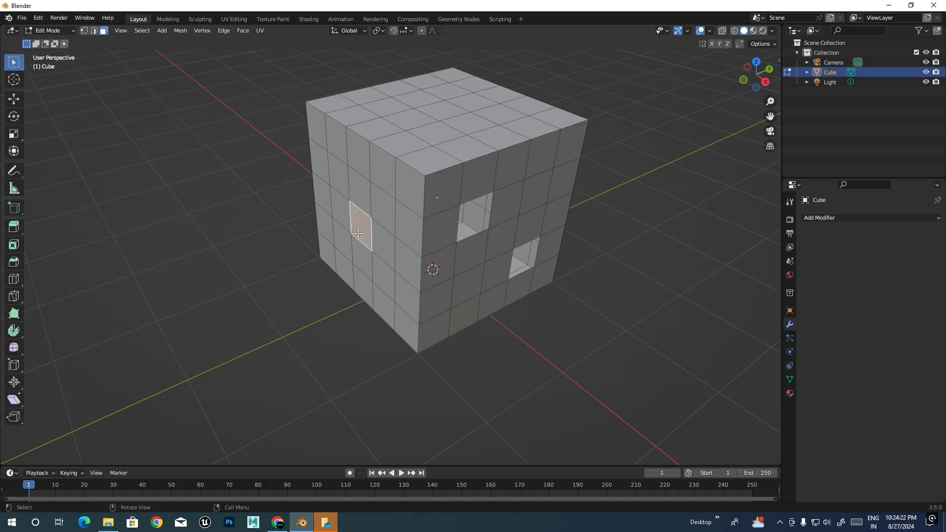
key("x")
left_click(357, 233)
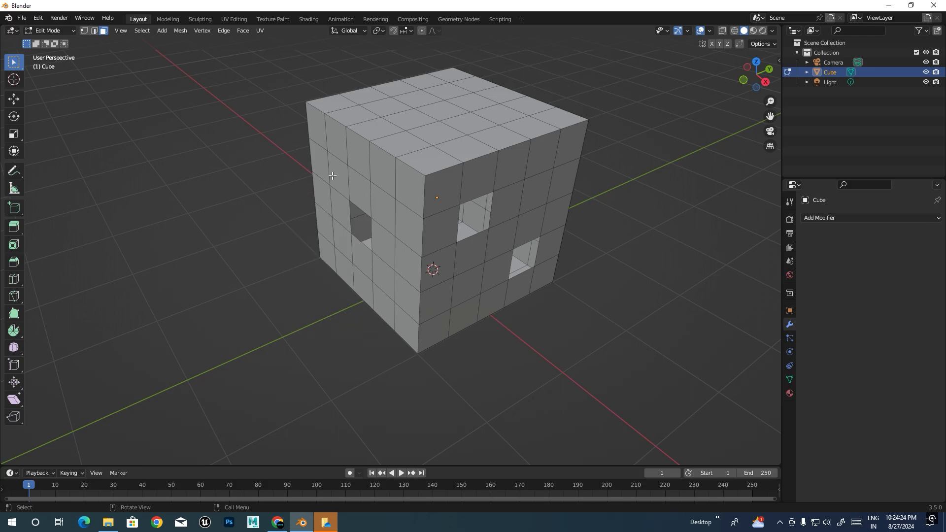
left_click(331, 175)
key("x")
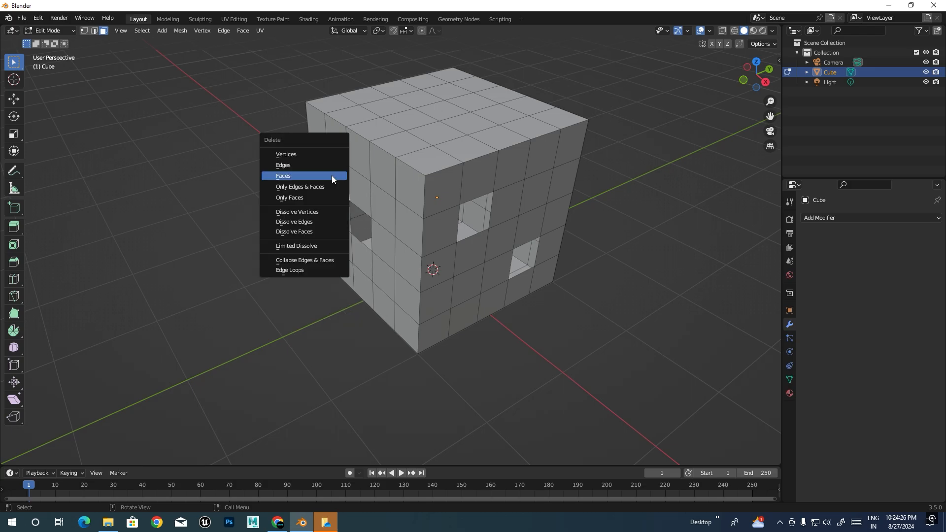
left_click(332, 176)
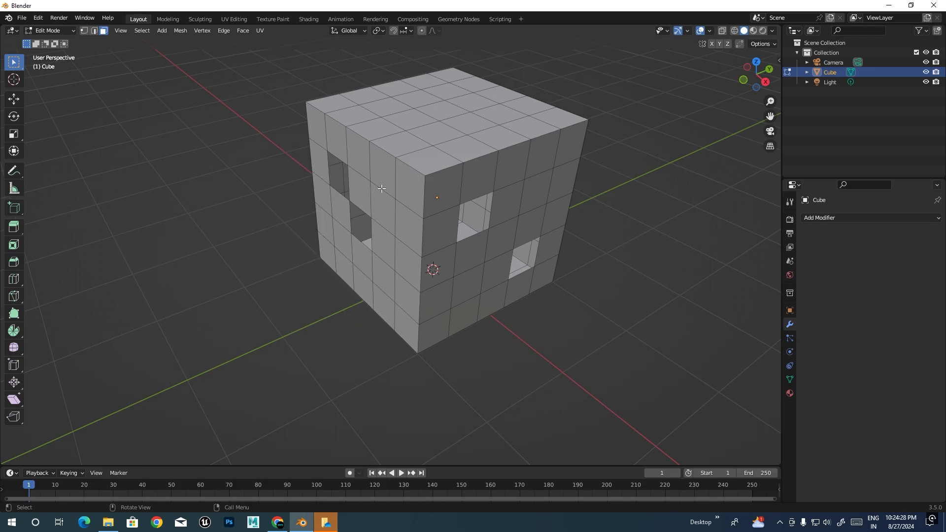
Select one corner face, grow the selection with Select More to the whole cube, and fill all holes at once
key("a")
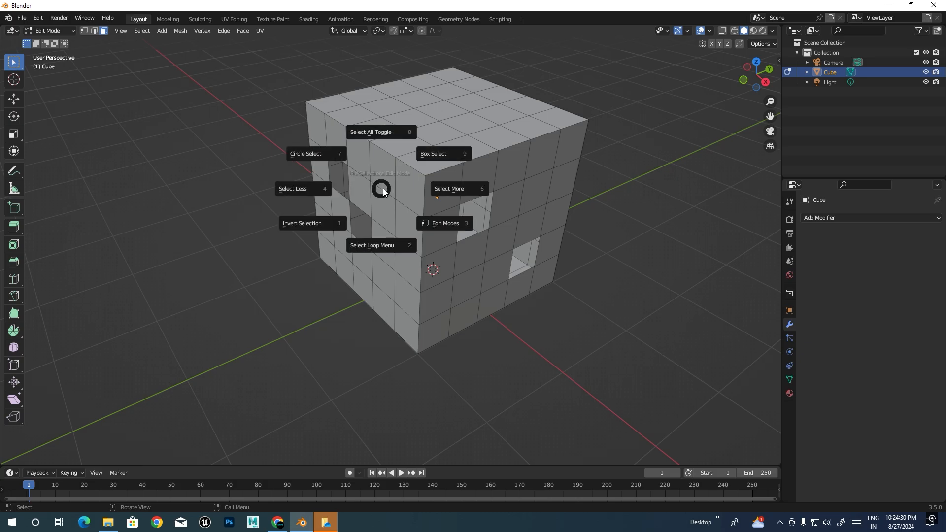
left_click(400, 181)
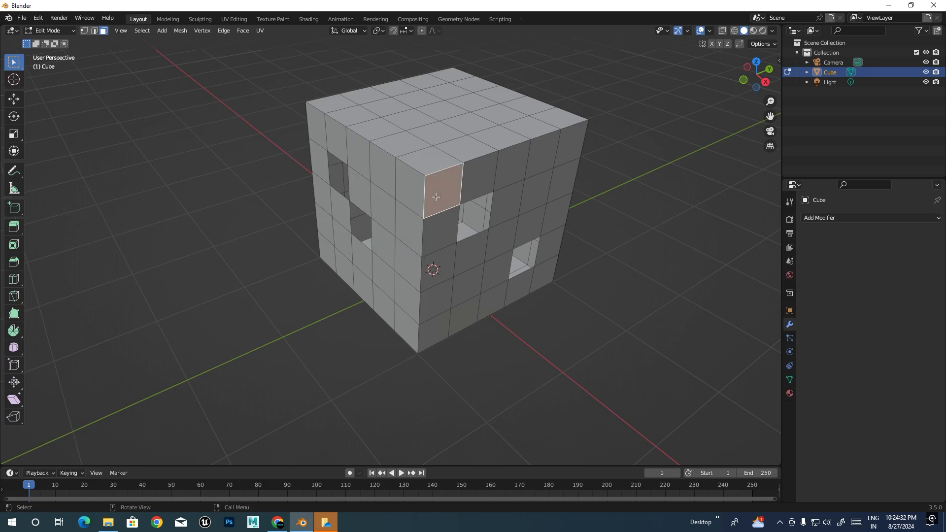
left_click(434, 197)
key("ctrl+KP_Add")
key("ctrl+KP_Add")
key("ctrl+KP_Add")
key("ctrl+KP_Add")
key("ctrl+KP_Add")
key("ctrl+KP_Add")
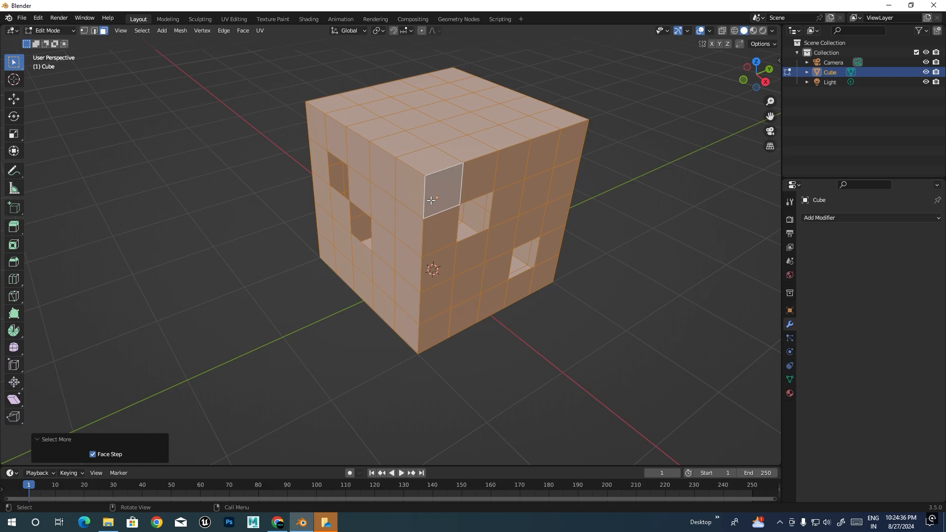
key("alt+h")
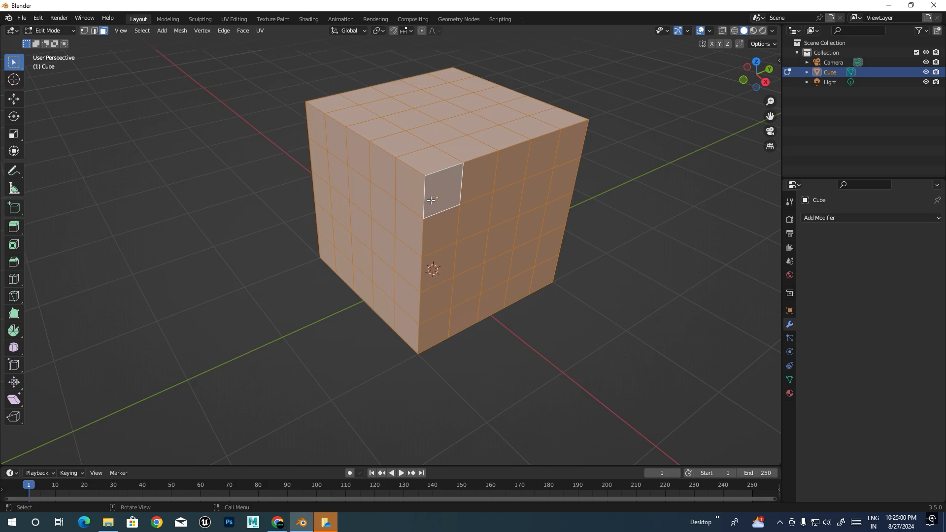
Select a single edge of a filled face, and undo that selection and the hole filling
key("2")
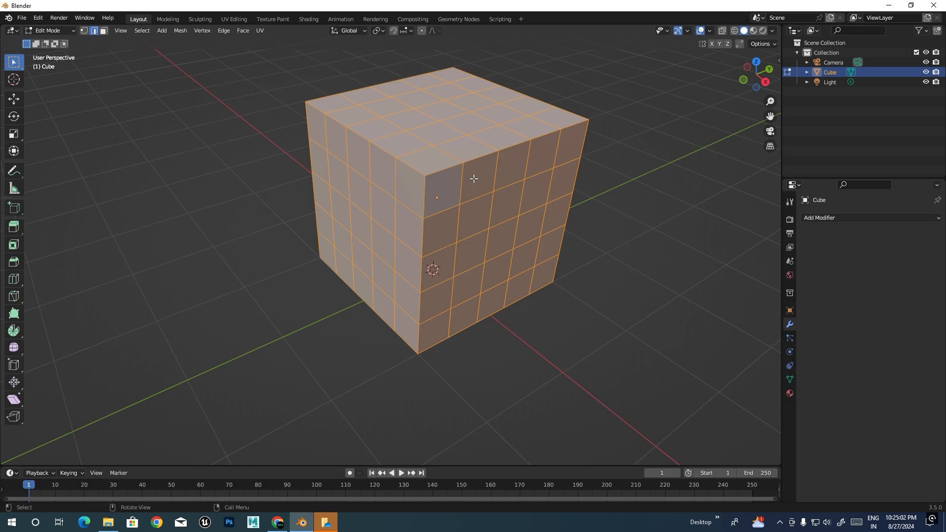
left_click(477, 198)
middle_click_drag(468, 252, 465, 252)
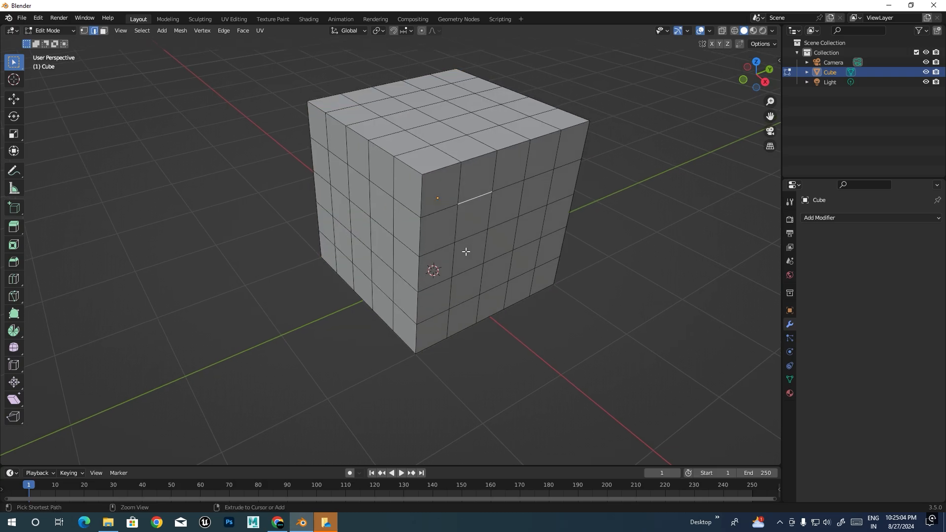
key("ctrl+z")
key("ctrl+z")
key("ctrl+z")
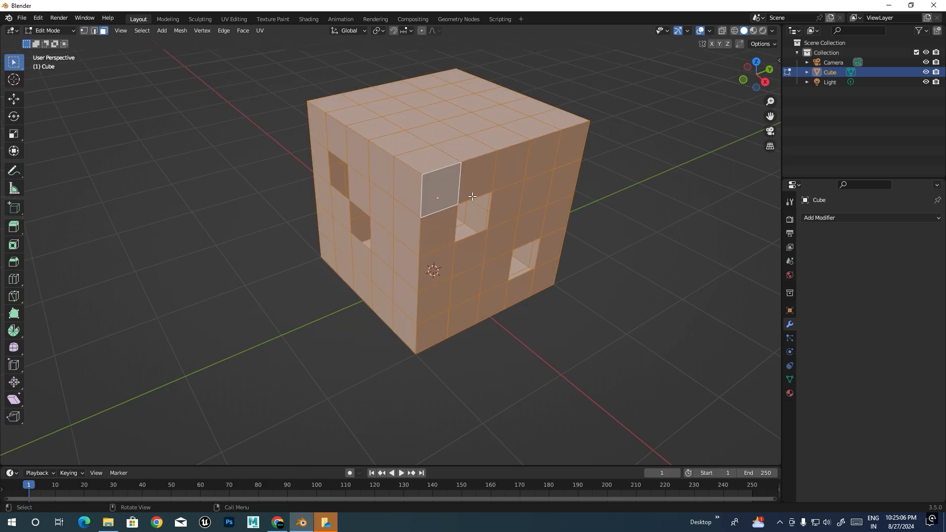
Select the border edge loops of all four holes in edge selection and fill them with faces
left_click(472, 197)
key("2")
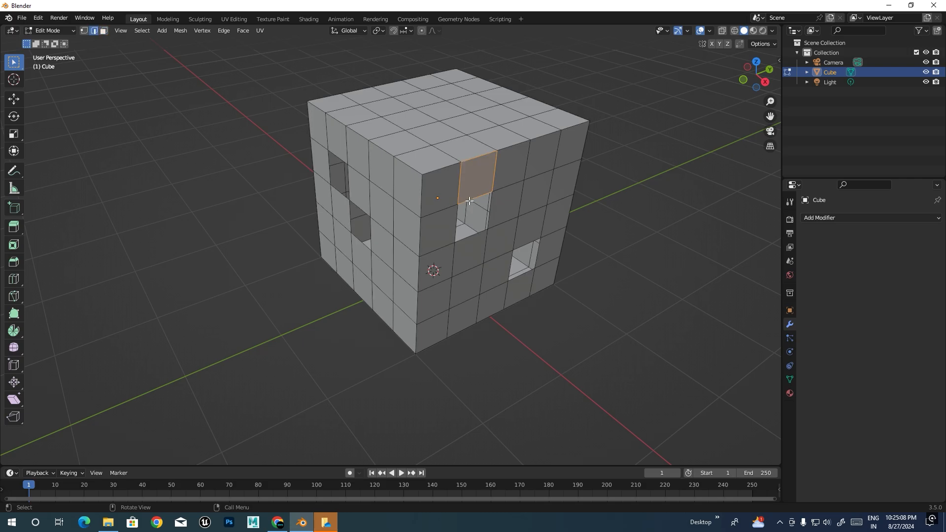
left_click(469, 236, "alt")
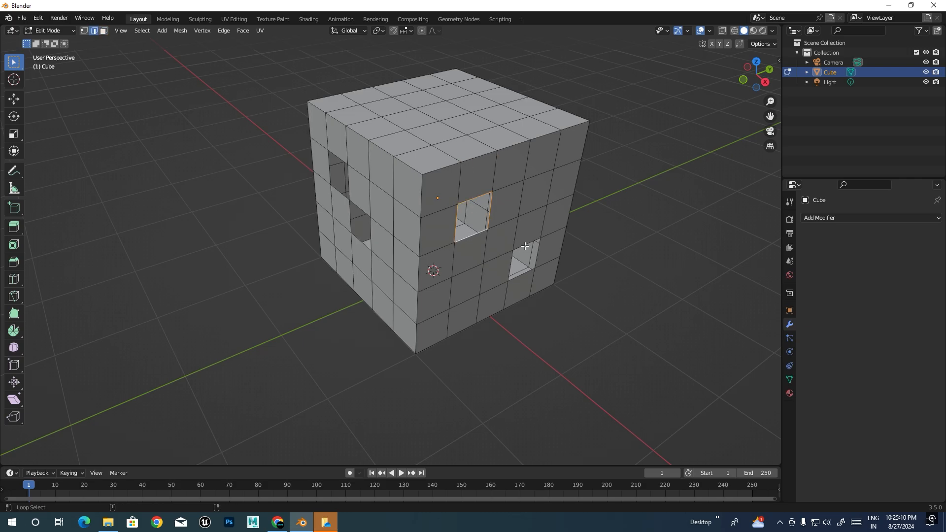
left_click(526, 245, "alt+shift")
left_click(355, 216, "alt+shift")
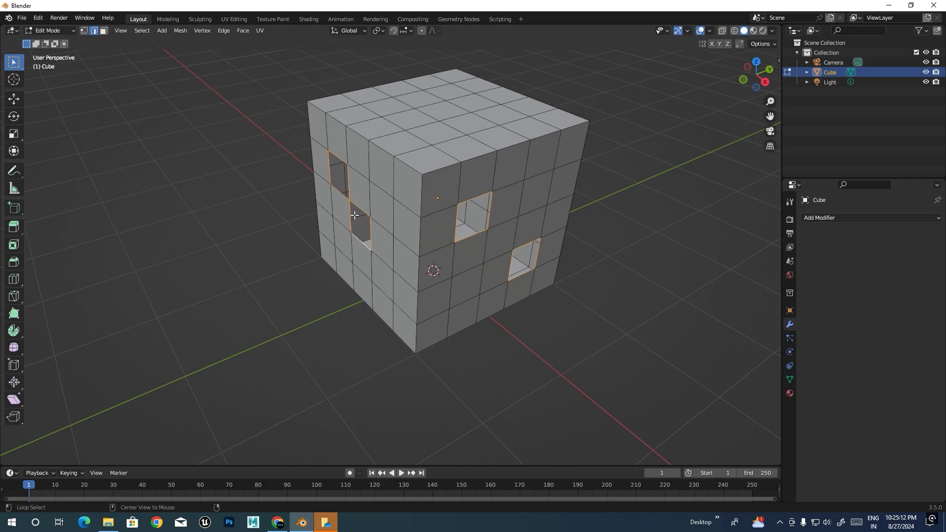
middle_click_drag(384, 209, 457, 263)
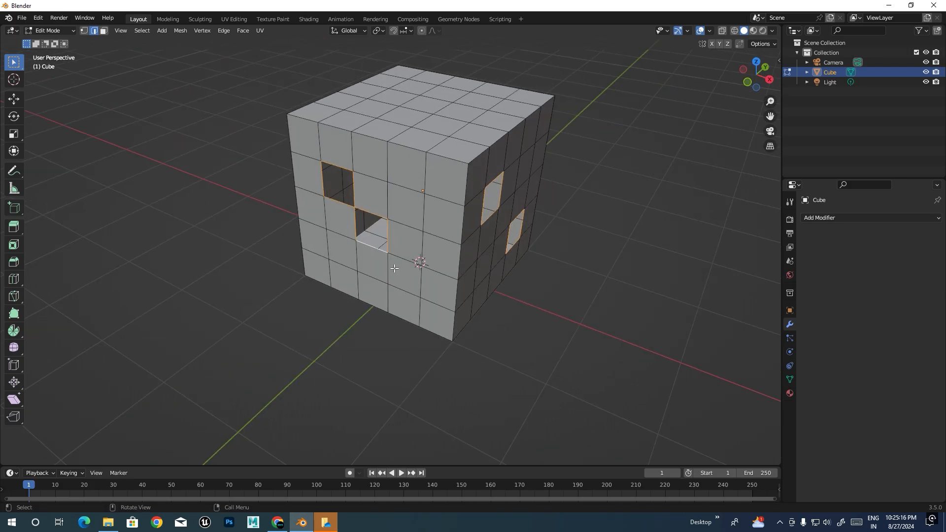
key("f")
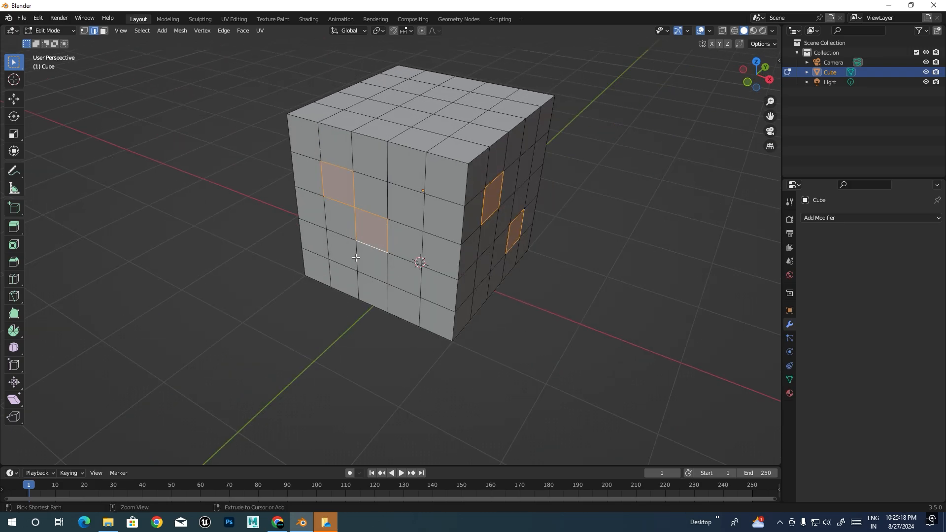
Undo the face filling and the border selection of the two holes on the neighbouring side
key("ctrl+z")
middle_click_drag(433, 255, 453, 237)
key("ctrl+z")
key("ctrl+z")
Add a single loop cut on each side of the upper hole, with slide factors of 0.077 and -0.002
scroll(450, 188, "up", 1)
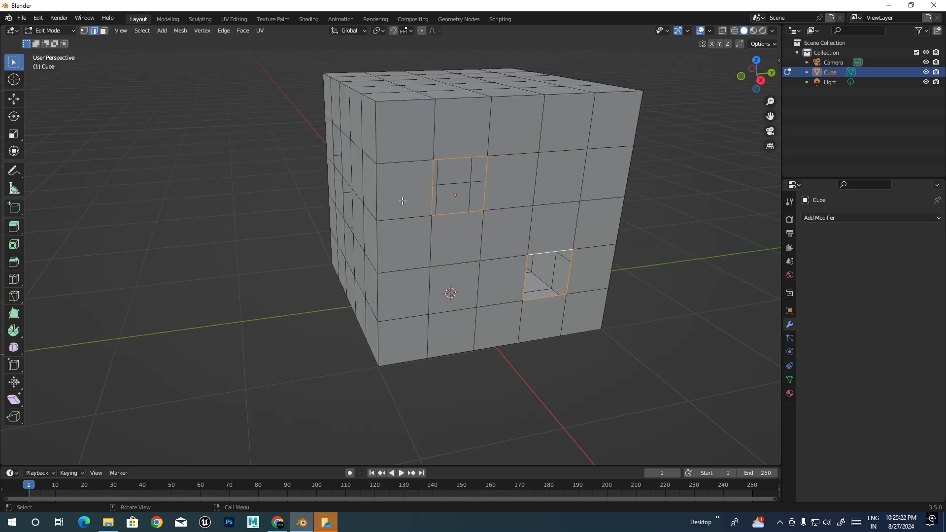
key("ctrl+r")
left_click(385, 196)
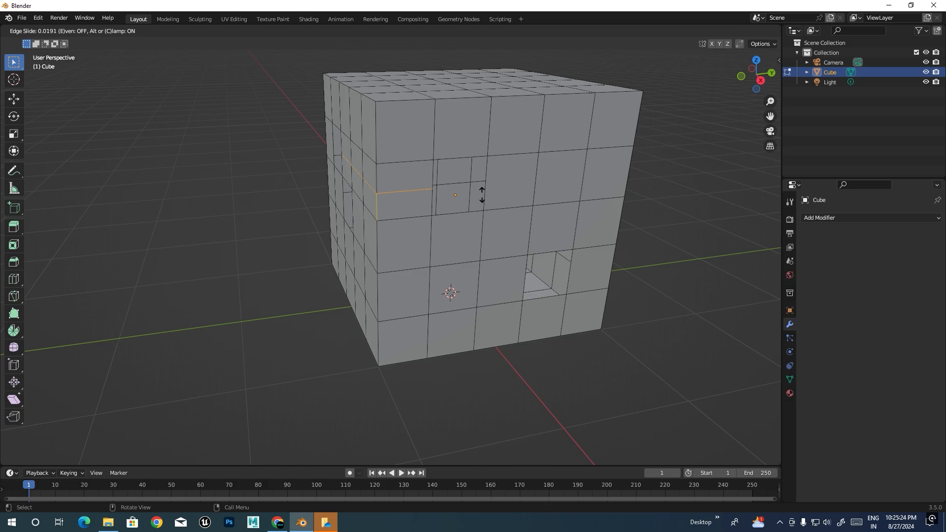
left_click(536, 195)
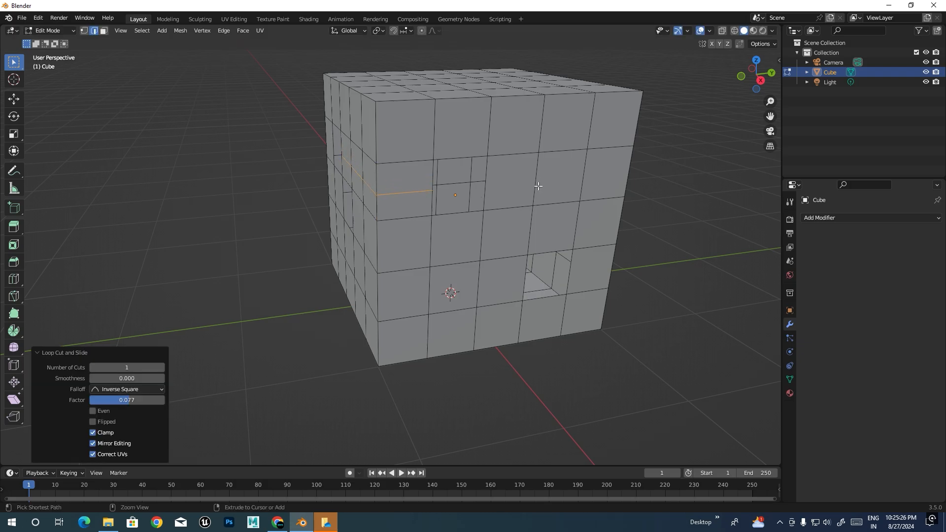
key("ctrl+r")
left_click(538, 187)
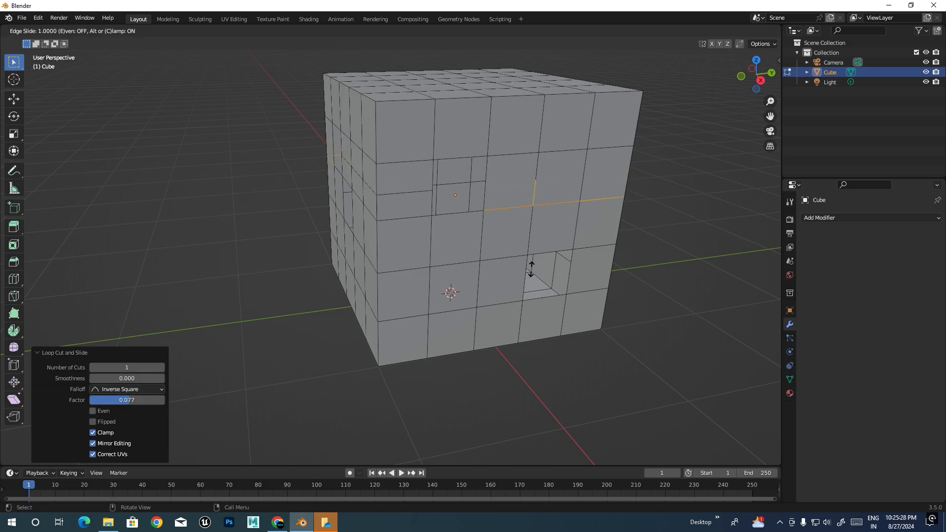
left_click(539, 184)
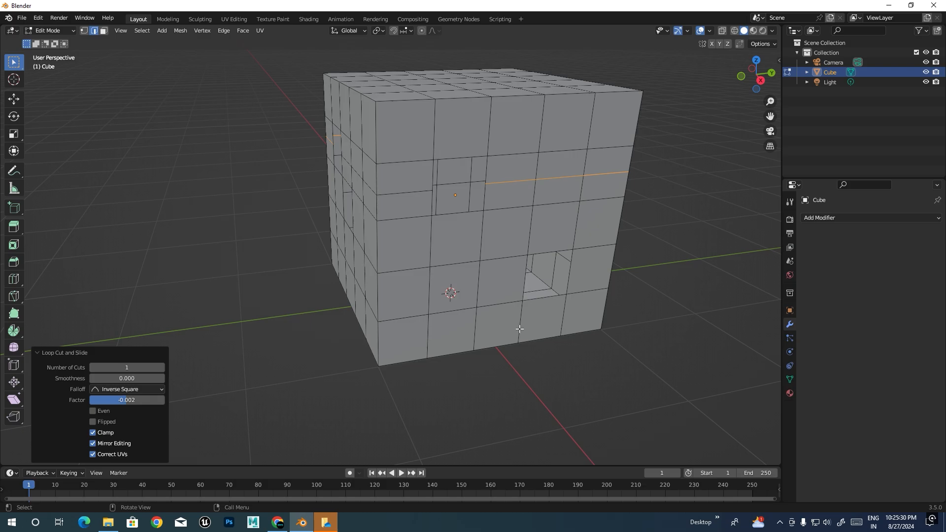
In face selection, grow the selection from one face beside the upper hole to the whole mesh and fill all holes at once
middle_click_drag(521, 329, 541, 333)
key("3")
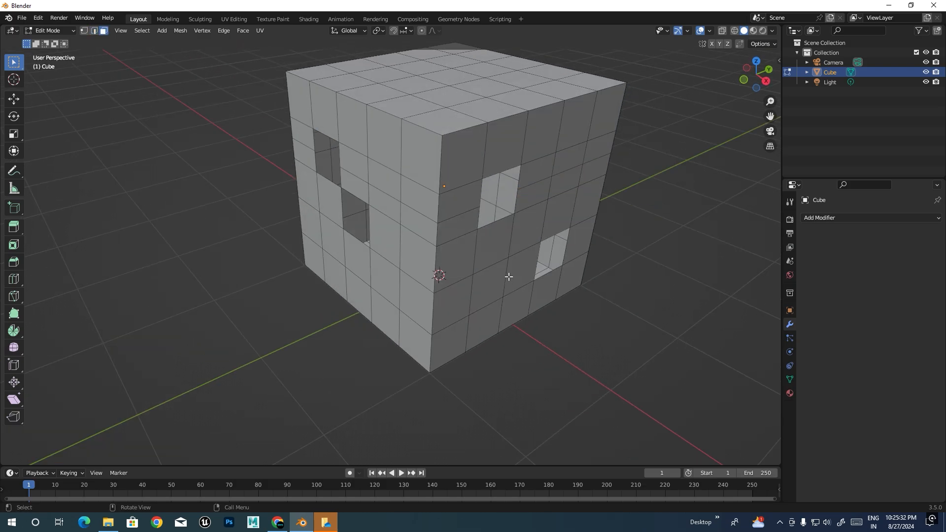
left_click(453, 221)
key("ctrl+KP_Add")
key("ctrl+KP_Add")
key("ctrl+KP_Add")
key("ctrl+KP_Add")
key("ctrl+KP_Add")
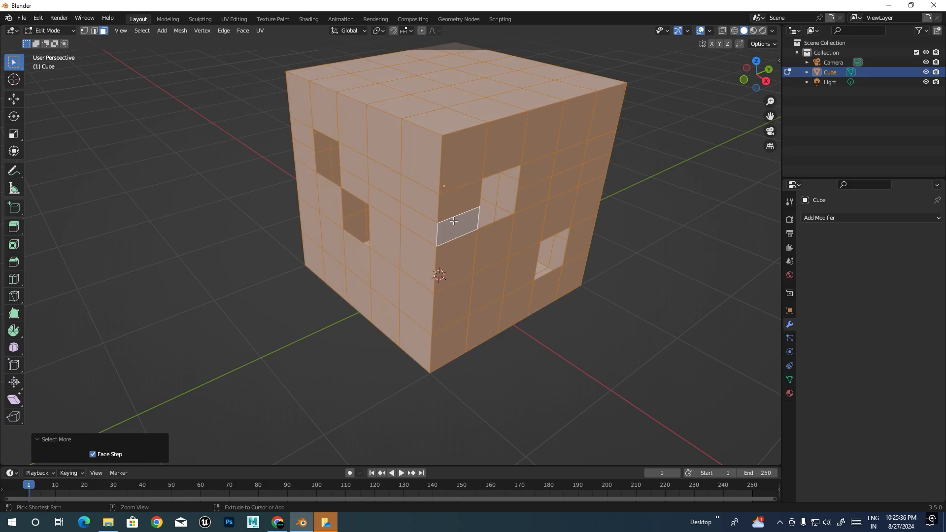
key("alt+h")
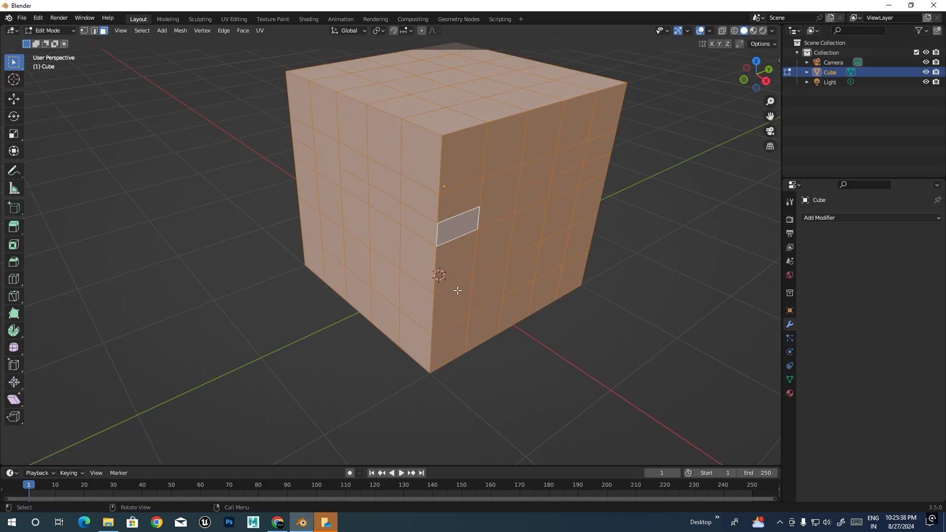
middle_click_drag(455, 290, 432, 253)
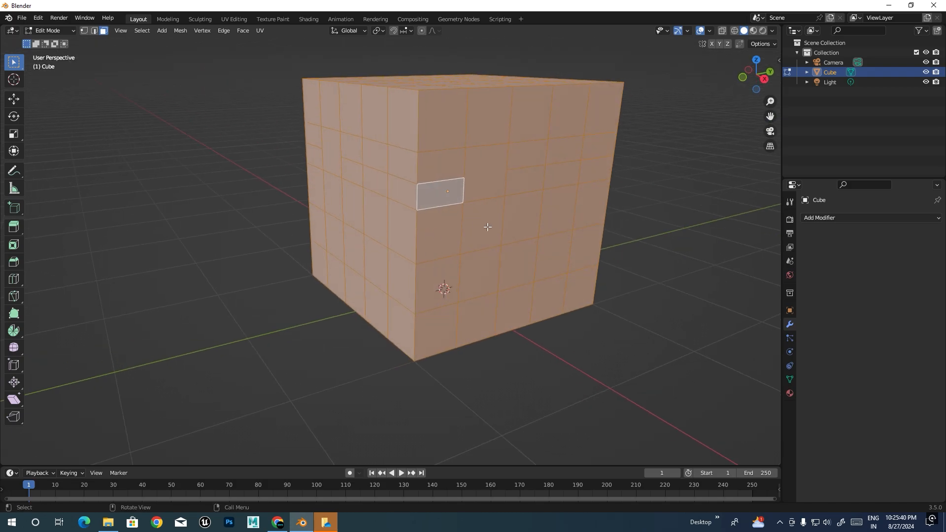
Check the filled cube in Object Mode, return to Edit Mode, and select the single face below the filled upper hole
key("Tab")
key("Tab")
left_click(480, 227)
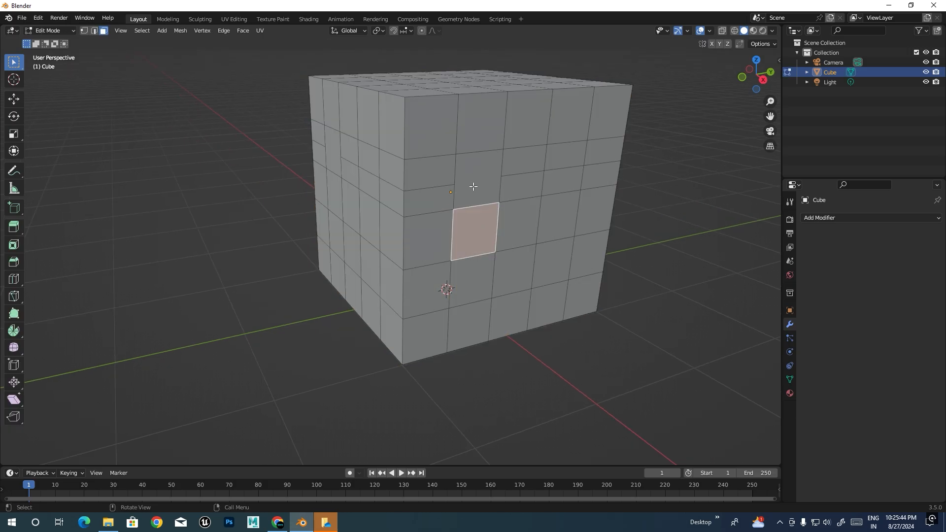
middle_click_drag(467, 216, 488, 224)
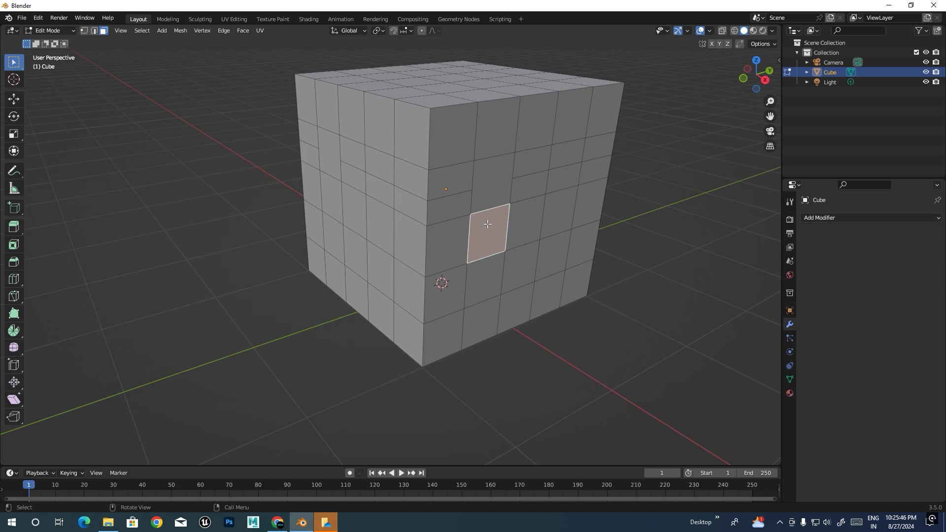
Undo the face selection and the whole-mesh hole fill, and clear the selection in edge selection mode
key("ctrl+z")
key("ctrl+z")
key("ctrl+shift+z")
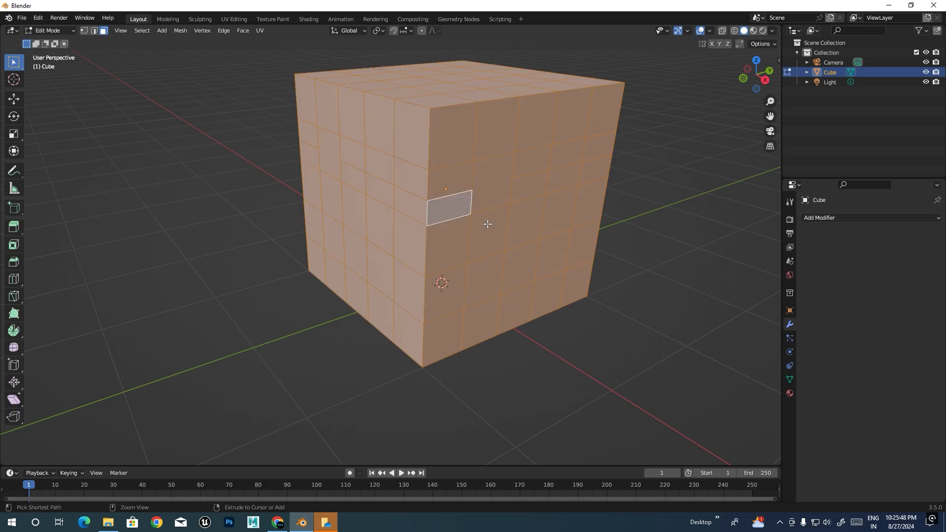
key("2")
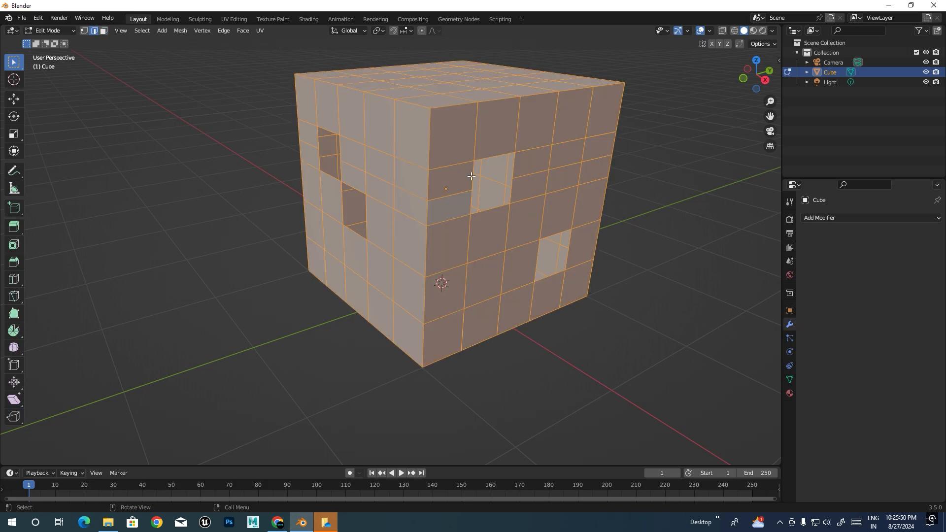
key("alt+a")
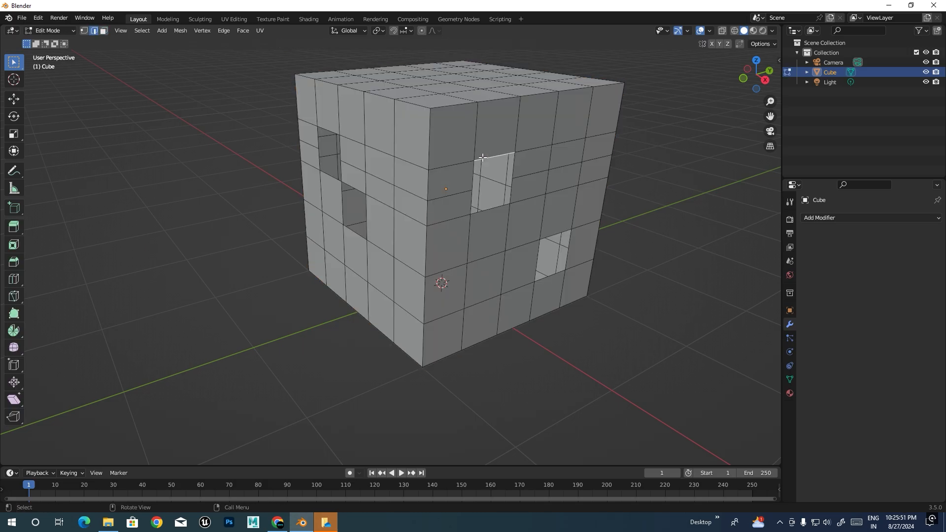
Select the border edge loops of all four open holes on both sides of the cube and fill them with faces
left_click(491, 209, "alt")
left_click(353, 231, "alt+shift")
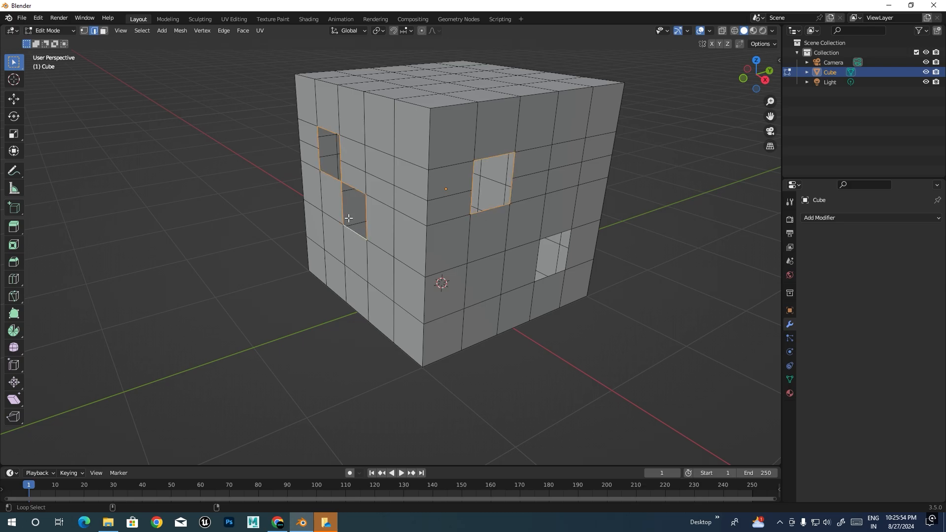
left_click(553, 236, "alt+shift")
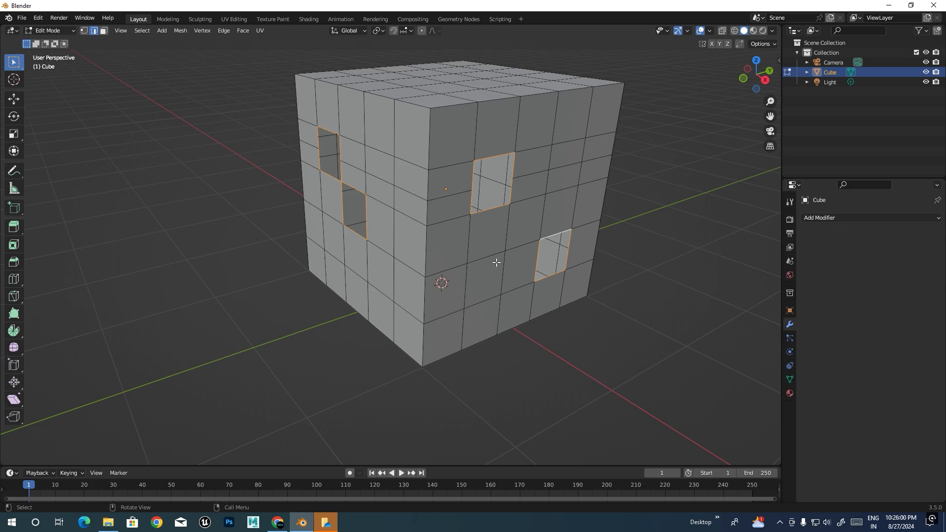
key("f")
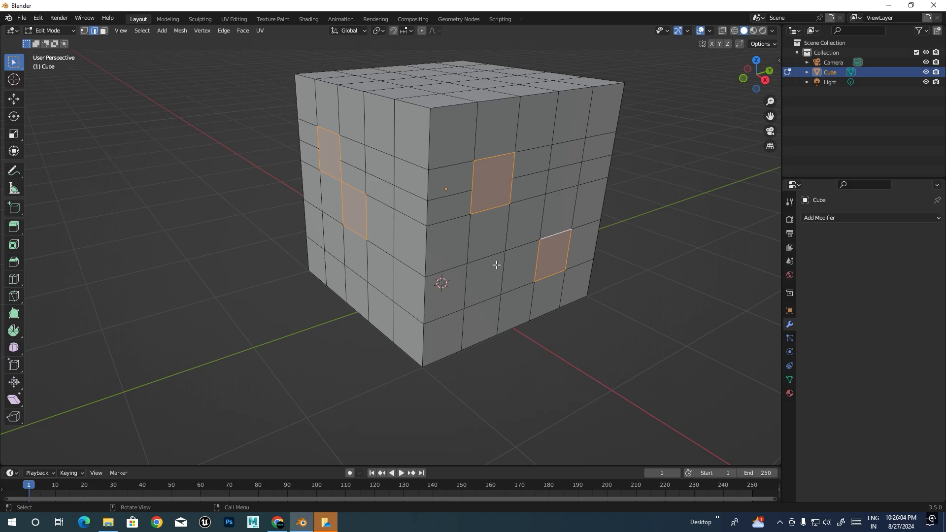
Triangulate the four filled hole faces and convert the triangles back to quads, finishing in Object Mode
key("ctrl+t")
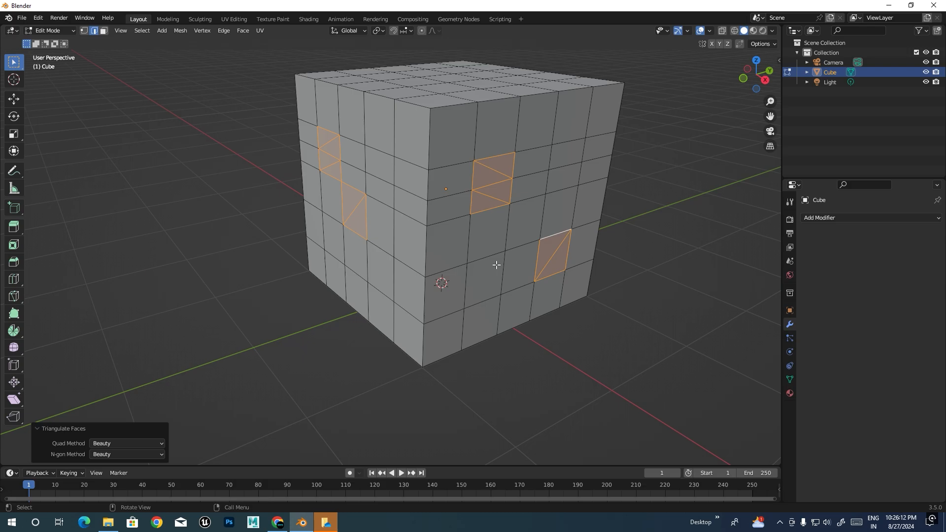
key("alt+j")
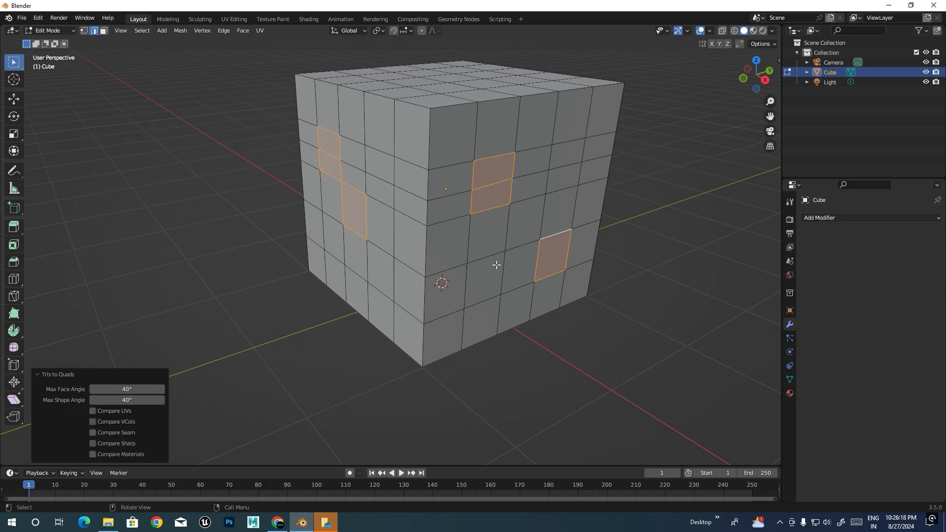
key("Tab")
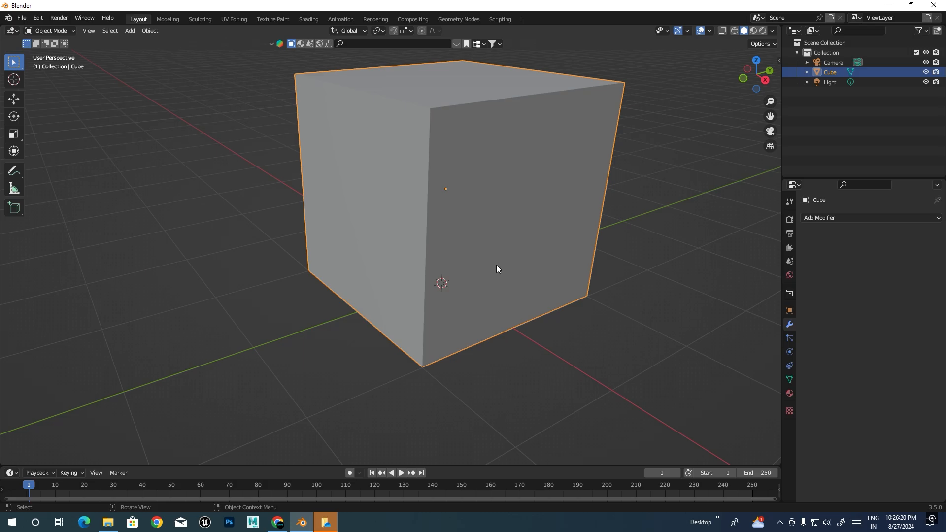